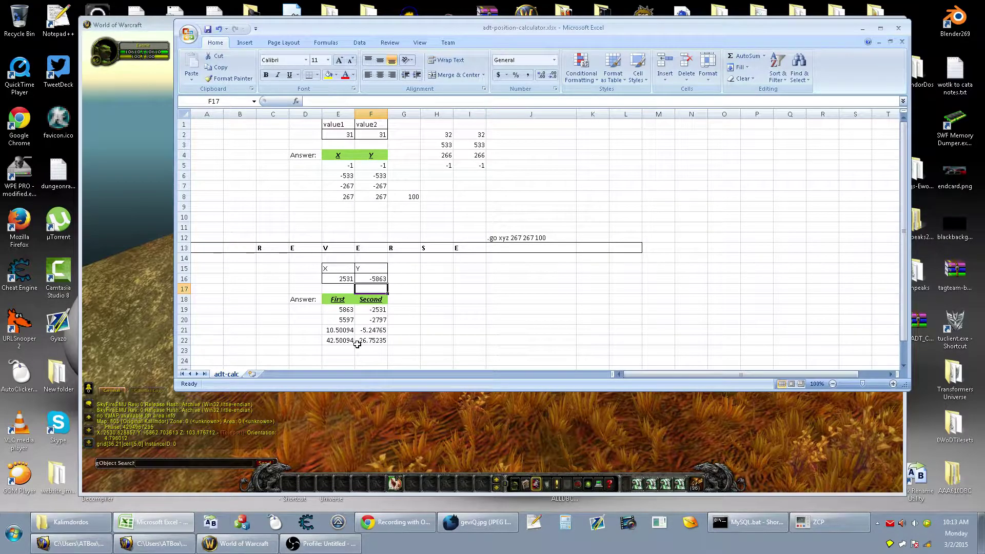
# Switch to World of Warcraft, fly the character farther along the terrain edge and output its current coordinates in the chat
pyautogui.hotkey('alt', 'Tab')
pyautogui.press('w')
pyautogui.moveTo(343, 224); pyautogui.dragTo(539, 200)
pyautogui.press('w')
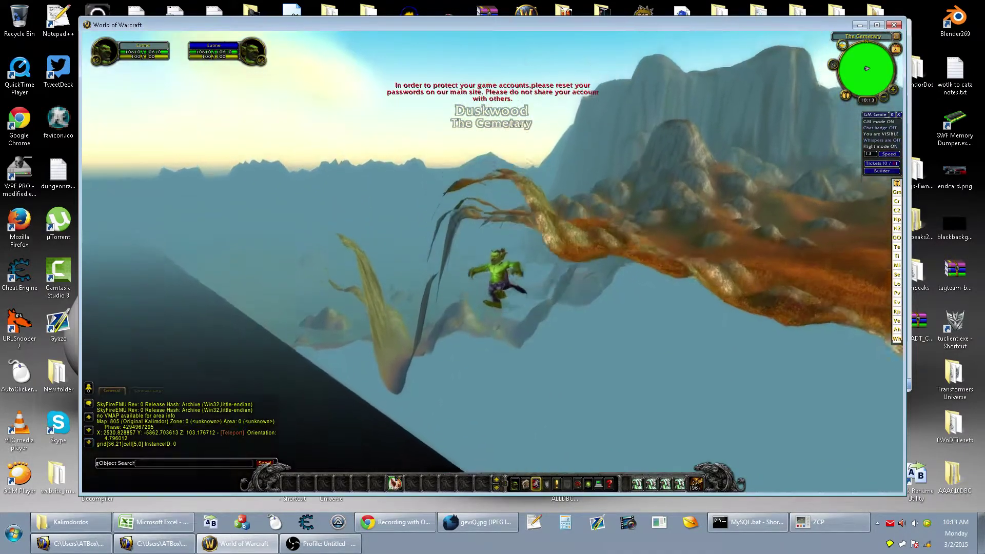
pyautogui.moveTo(338, 221); pyautogui.dragTo(441, 221)
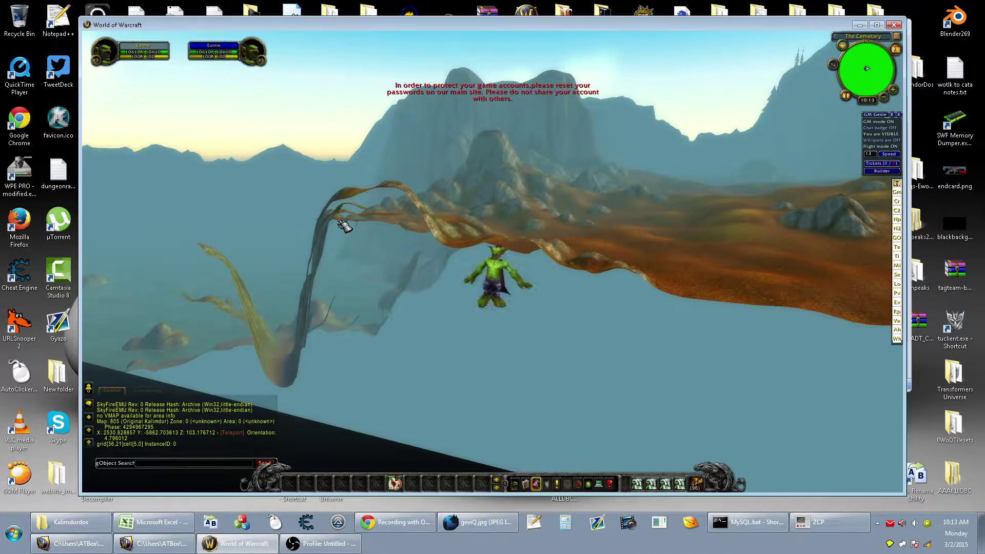
pyautogui.press('w')
pyautogui.press('w')
pyautogui.press('Return')
pyautogui.press('Return')
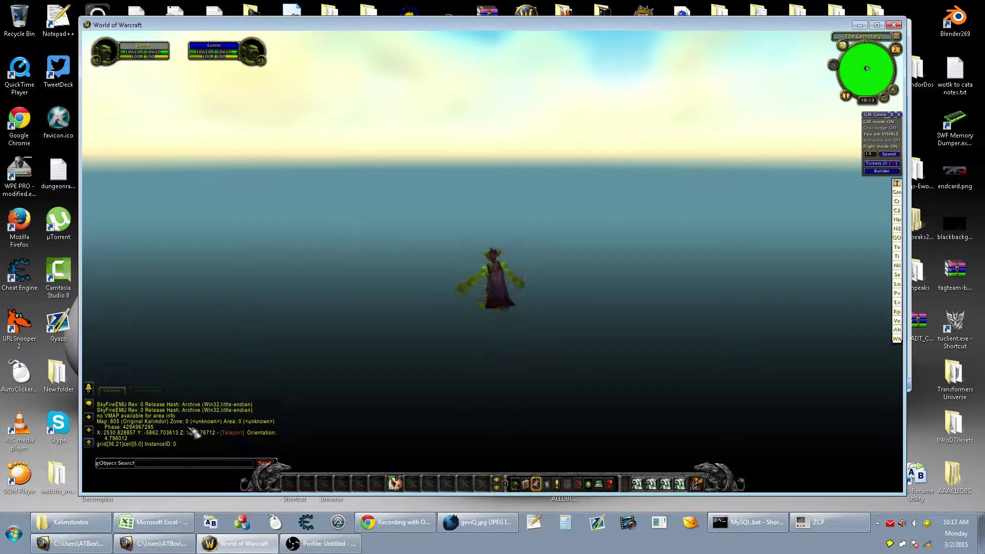
pyautogui.scroll(-5, 190, 426)
pyautogui.scroll(2, 195, 431)
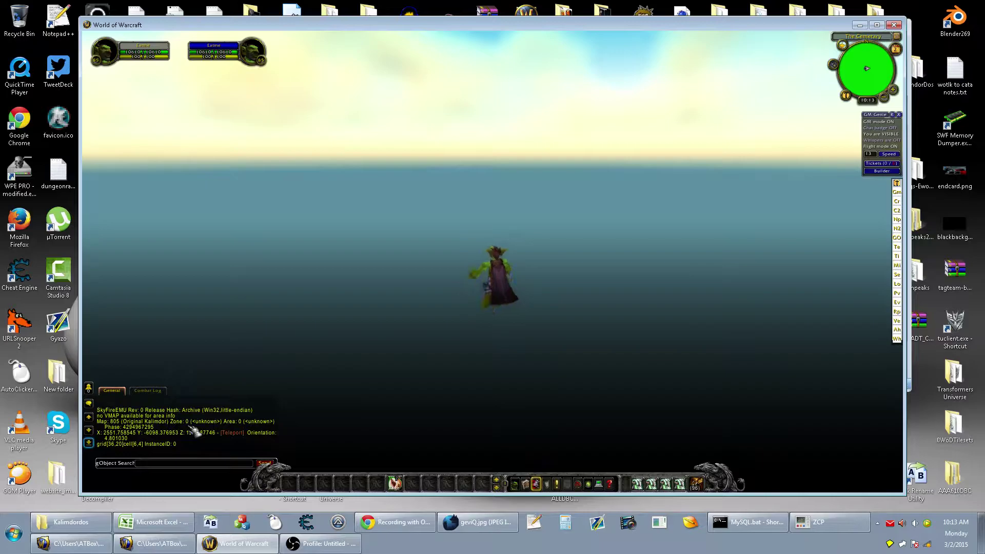
# Switch to the Excel position calculator and set the X value in the reverse section to 2551
pyautogui.hotkey('alt', 'Tab')
pyautogui.click(350, 280)
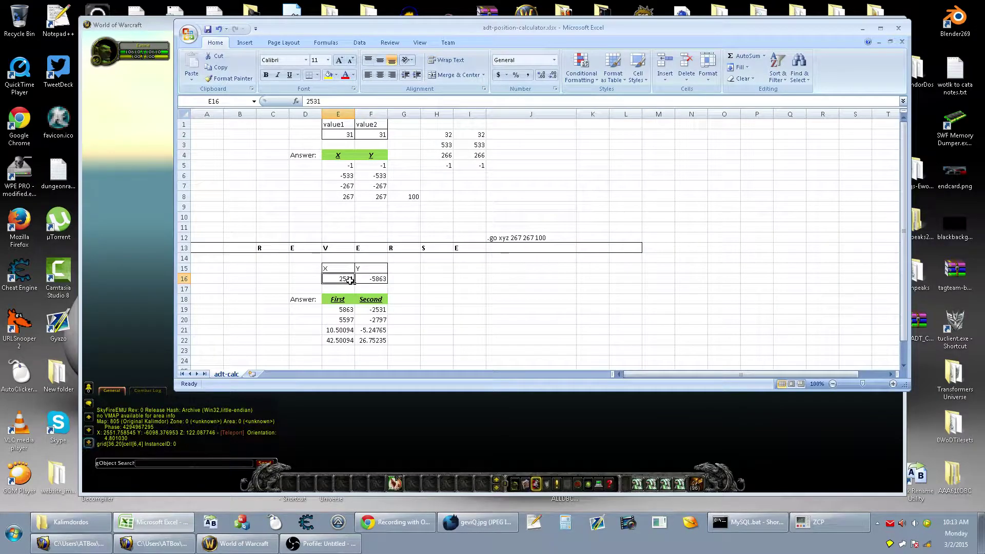
pyautogui.write('588')
pyautogui.press('BackSpace')
pyautogui.press('BackSpace')
pyautogui.press('BackSpace')
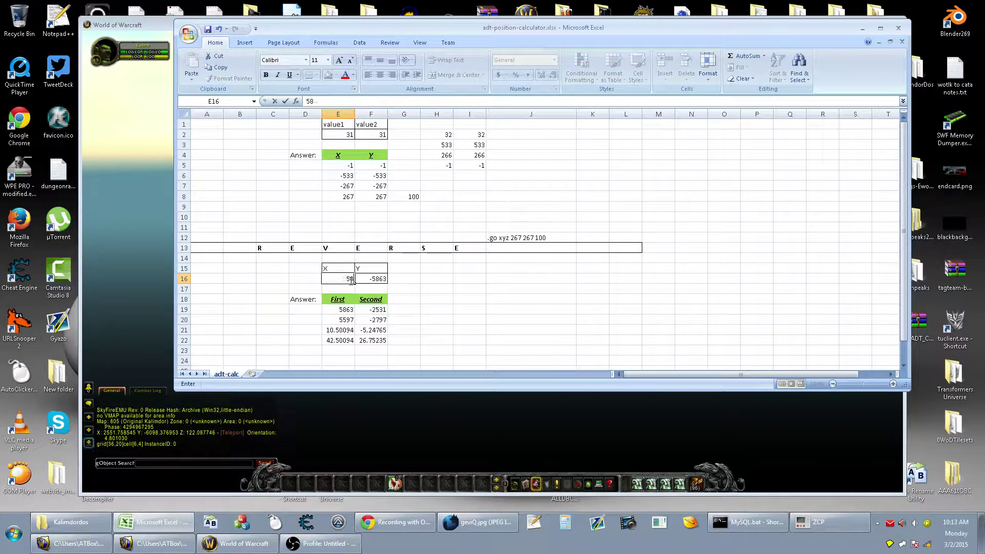
pyautogui.write('251')
pyautogui.write('51')
pyautogui.press('Tab')
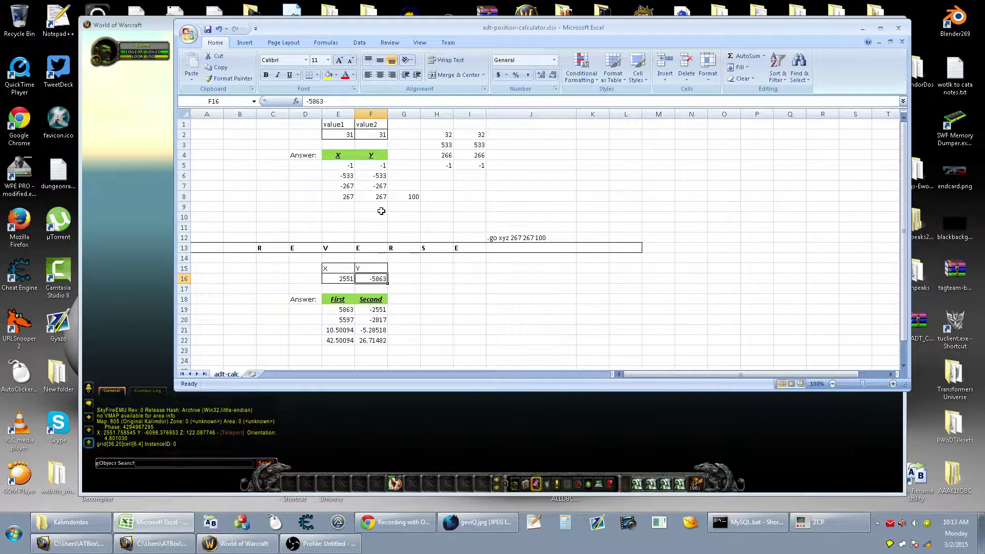
# Set the reverse section's Y value to -6098 and check the final First and Second results
pyautogui.write('-')
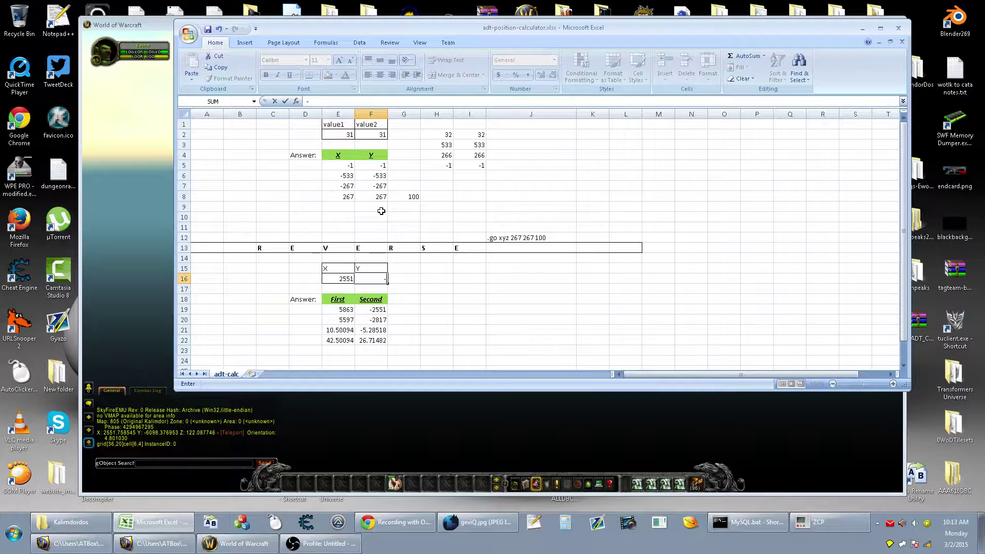
pyautogui.write('6098')
pyautogui.press('Return')
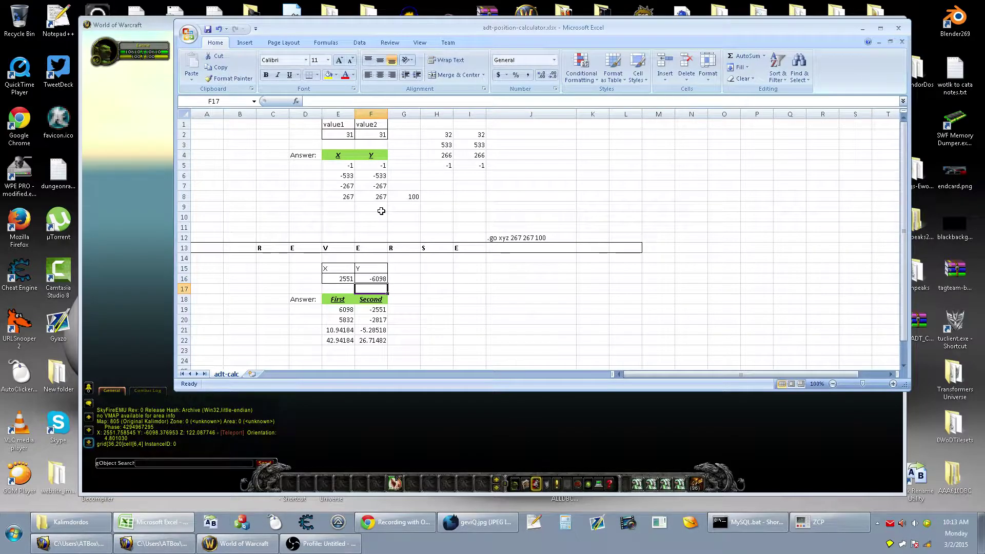
pyautogui.click(342, 342)
pyautogui.click(372, 341)
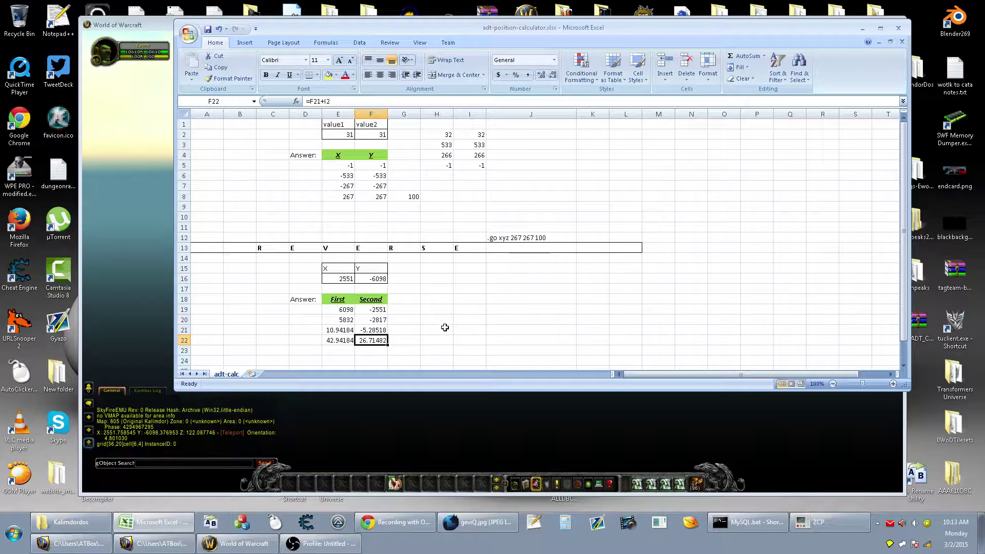
# Return to World of Warcraft, look back over the terrain and log the character out with /camp
pyautogui.click(463, 428)
pyautogui.moveTo(457, 293); pyautogui.dragTo(646, 282)
pyautogui.press('space')
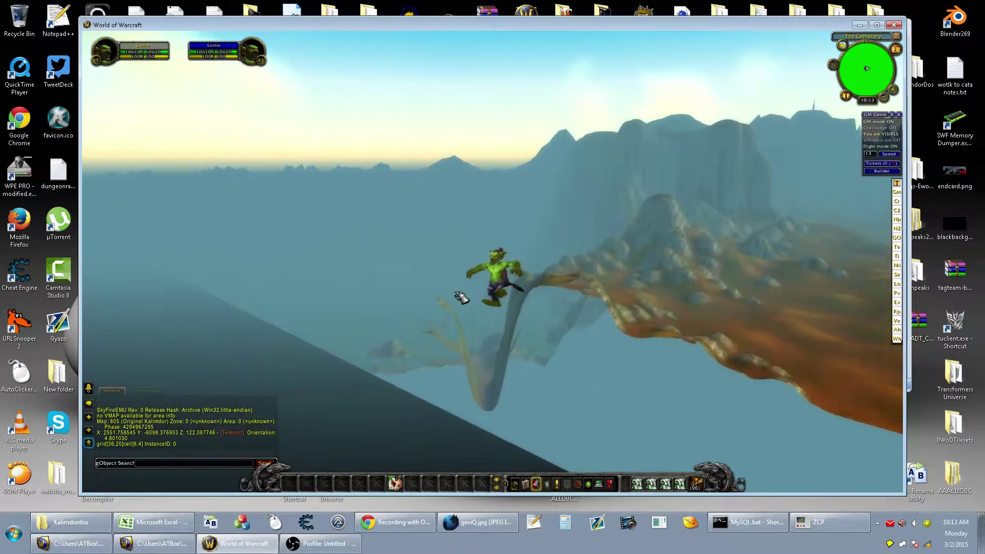
pyautogui.press('Return')
pyautogui.write('/camp')
pyautogui.press('Return')
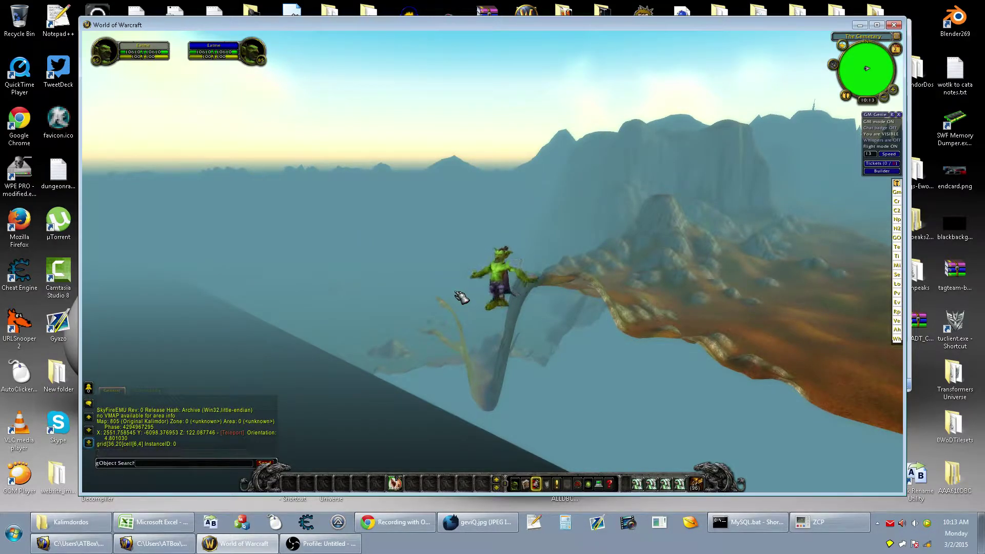
# Minimize the game and launch Ladik's MPQ Editor, moving its window so part of the desktop is free
pyautogui.click(860, 24)
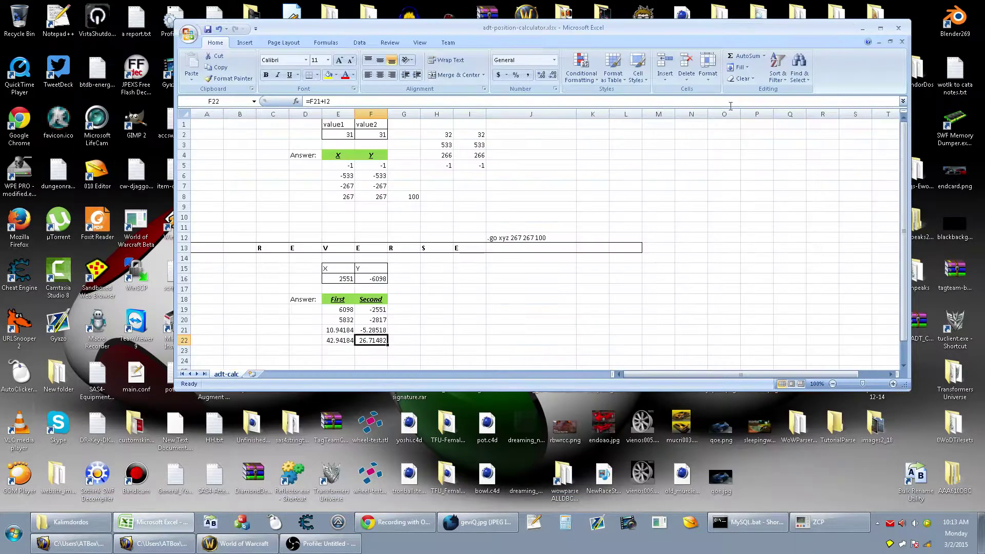
pyautogui.click(241, 522)
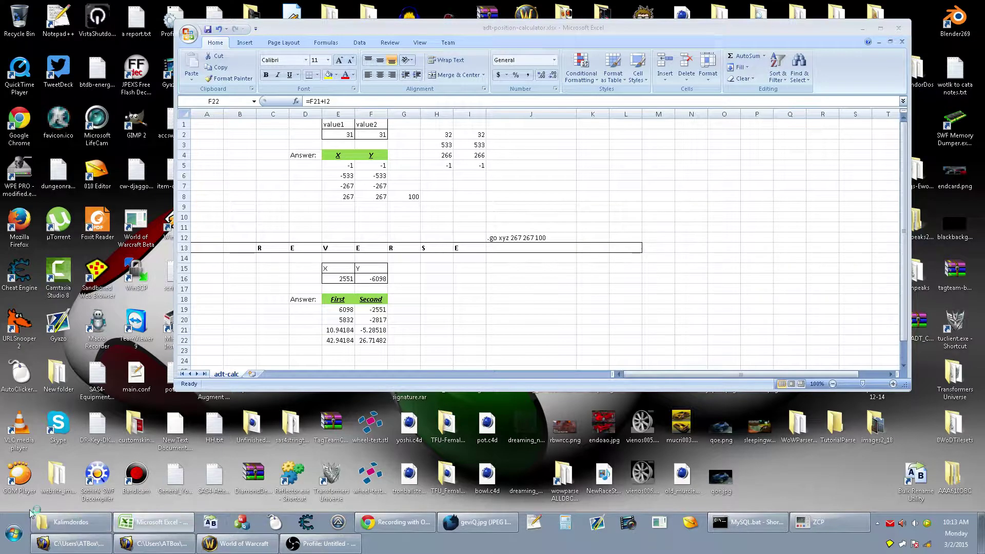
pyautogui.moveTo(501, 123); pyautogui.dragTo(313, 99)
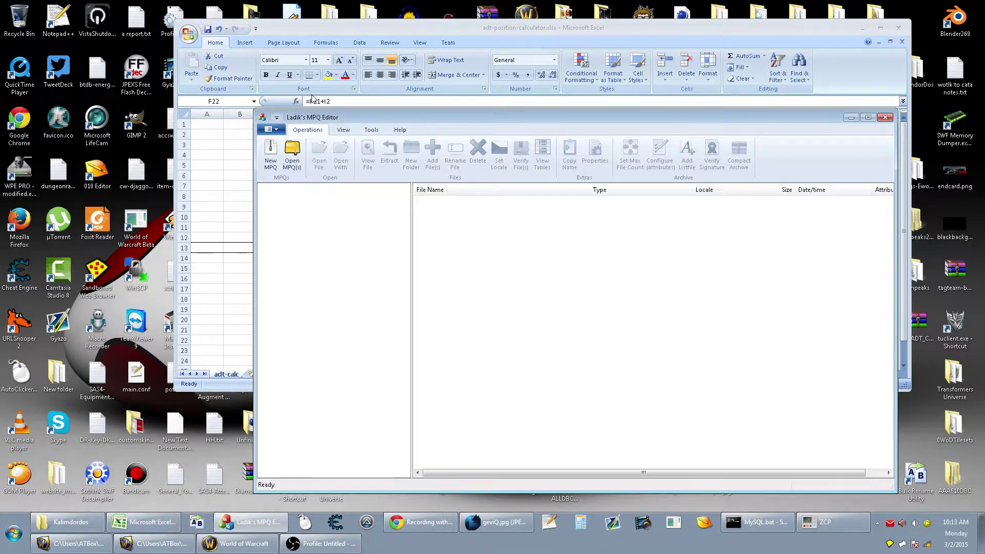
# Create a desktop folder named vertedstuff and open it
pyautogui.rightClick(789, 484)
pyautogui.moveTo(813, 435)
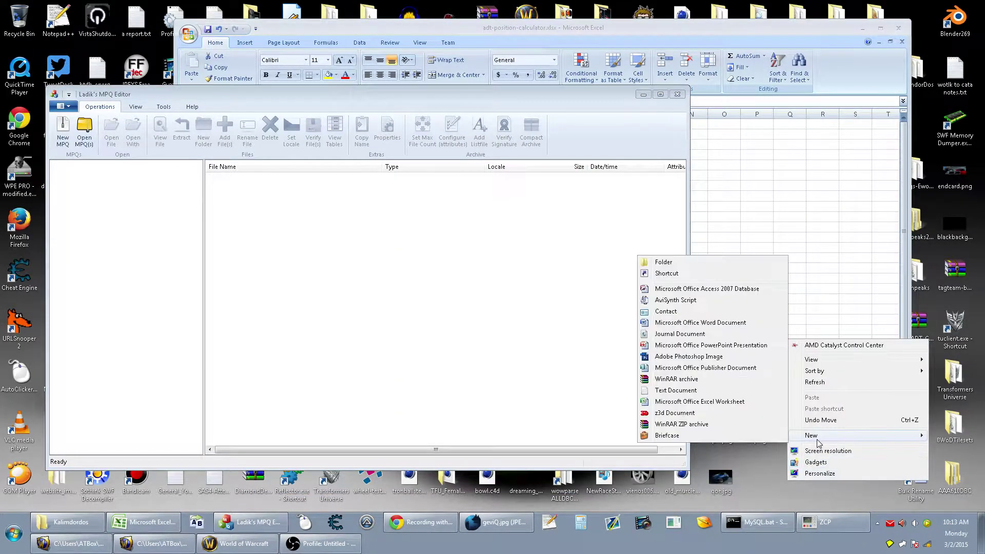
pyautogui.click(694, 262)
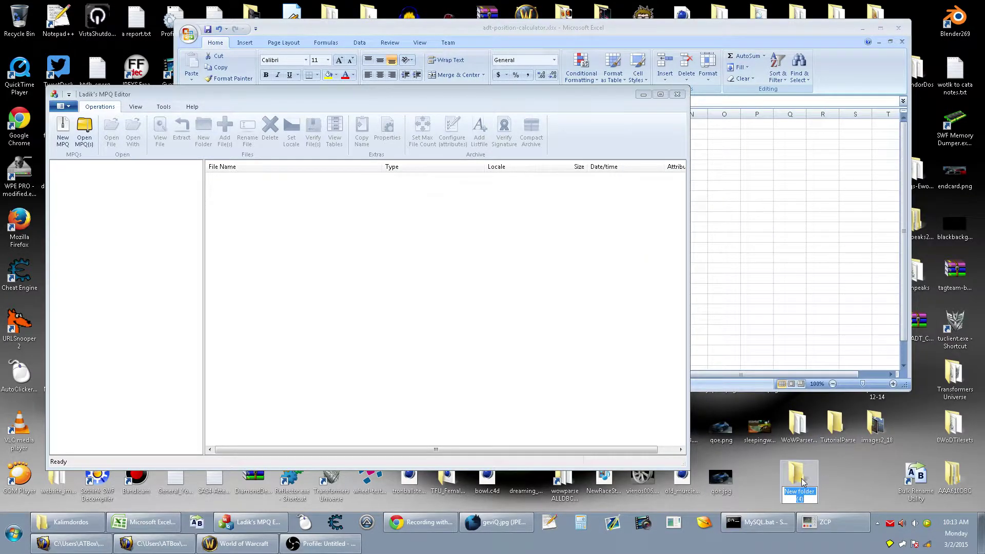
pyautogui.write('vertedstuff')
pyautogui.press('Return')
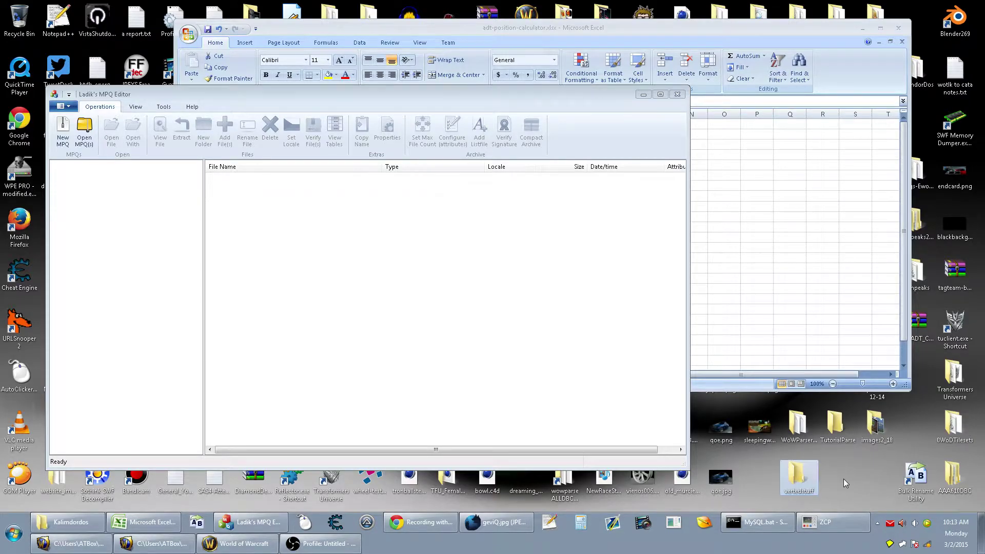
pyautogui.press('Return')
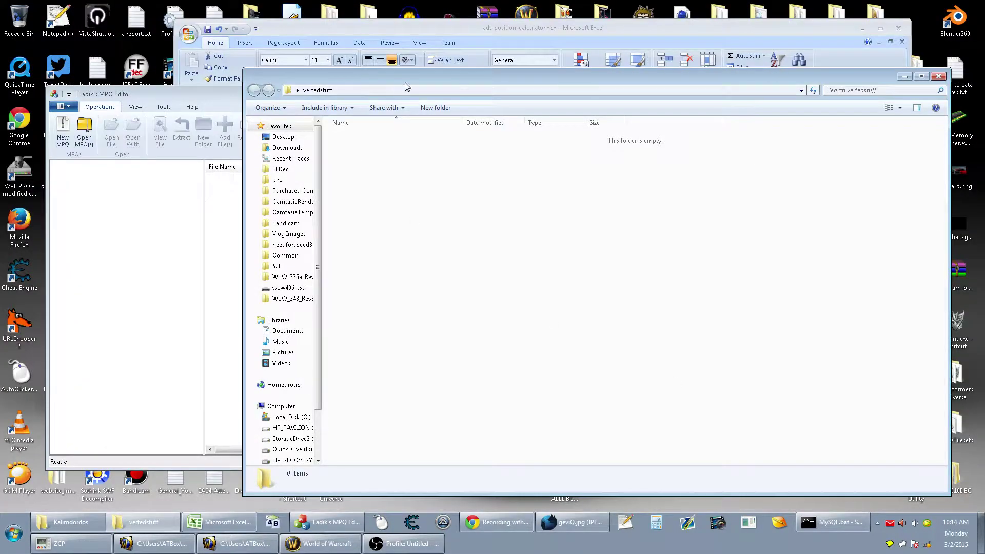
# Resize and place the folder window beside MPQ Editor, then create and open a subfolder named stuff
pyautogui.moveTo(403, 82); pyautogui.dragTo(496, 98)
pyautogui.moveTo(336, 85); pyautogui.dragTo(648, 166)
pyautogui.moveTo(745, 175); pyautogui.dragTo(612, 122)
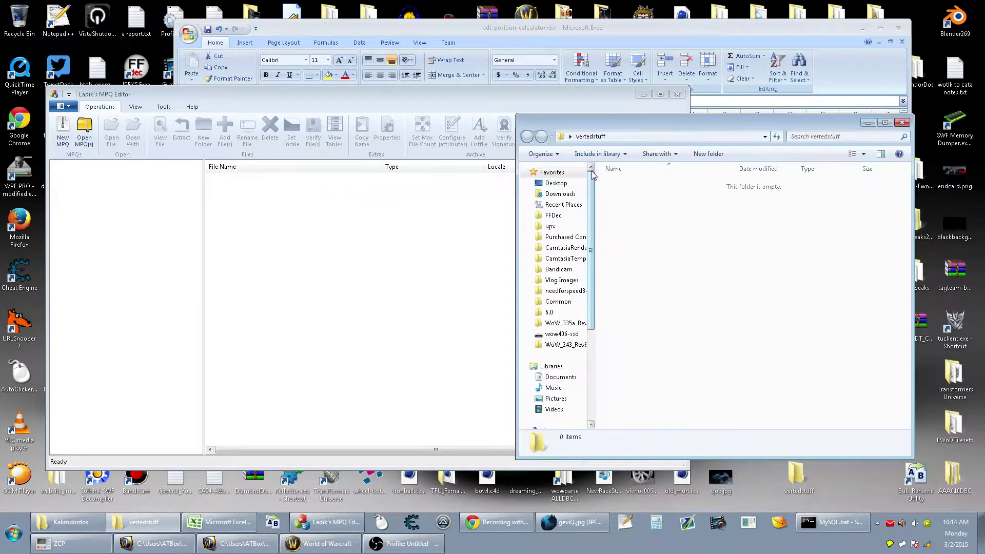
pyautogui.click(708, 154)
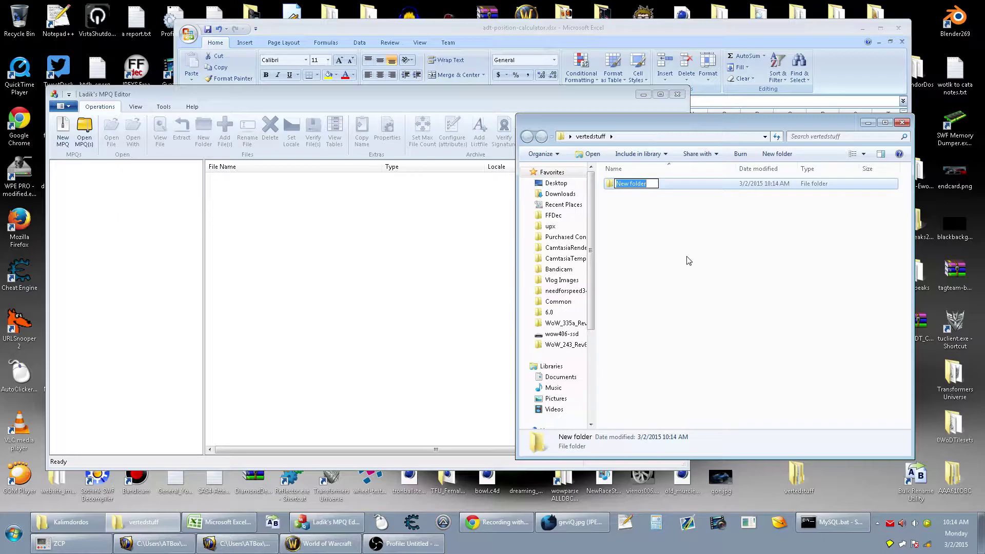
pyautogui.write('stuff')
pyautogui.press('Return')
pyautogui.press('Return')
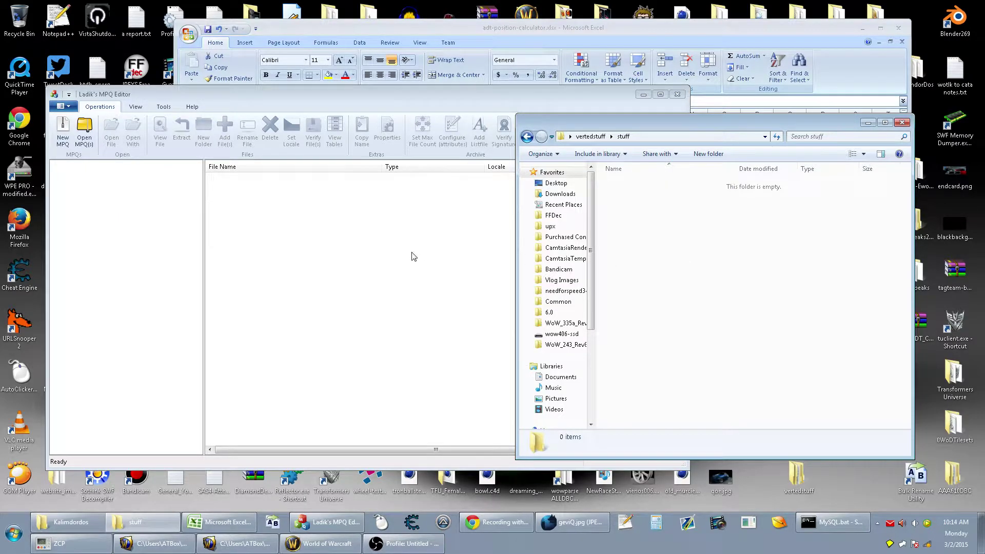
# Open common-2.MPQ from the WoW_335a_Rev12340 Data folder in MPQ Editor with the default options
pyautogui.click(299, 270)
pyautogui.hotkey('ctrl', 'o')
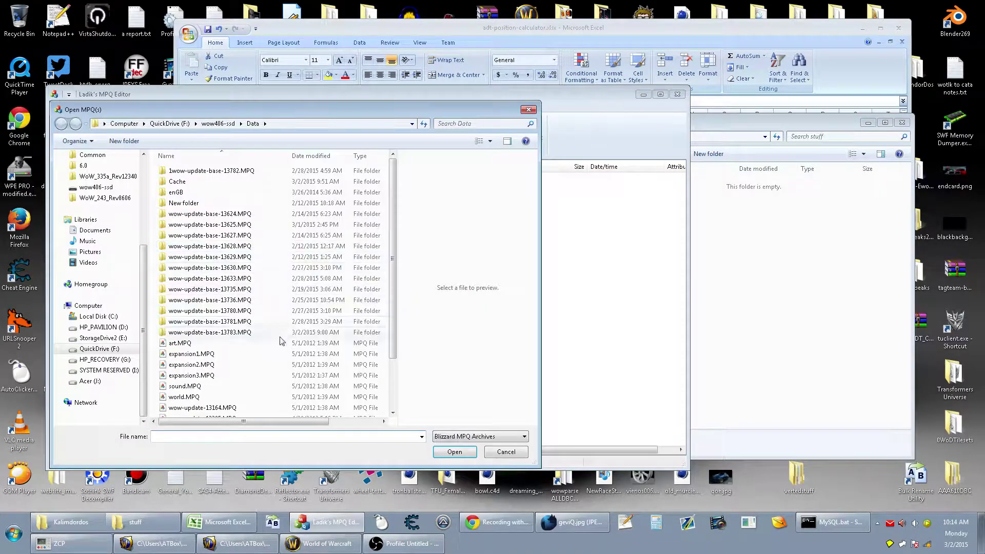
pyautogui.click(108, 176)
pyautogui.doubleClick(177, 181)
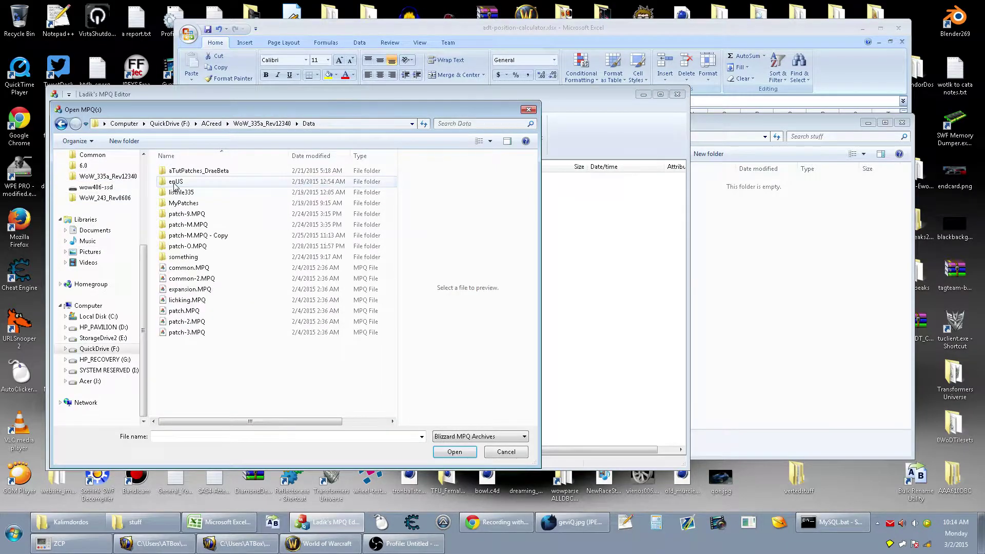
pyautogui.doubleClick(210, 278)
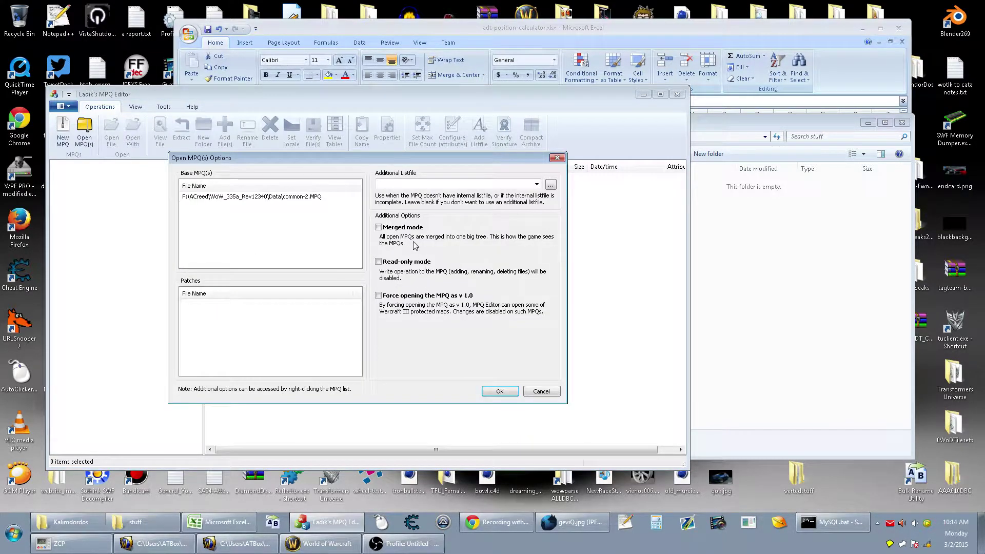
pyautogui.click(500, 391)
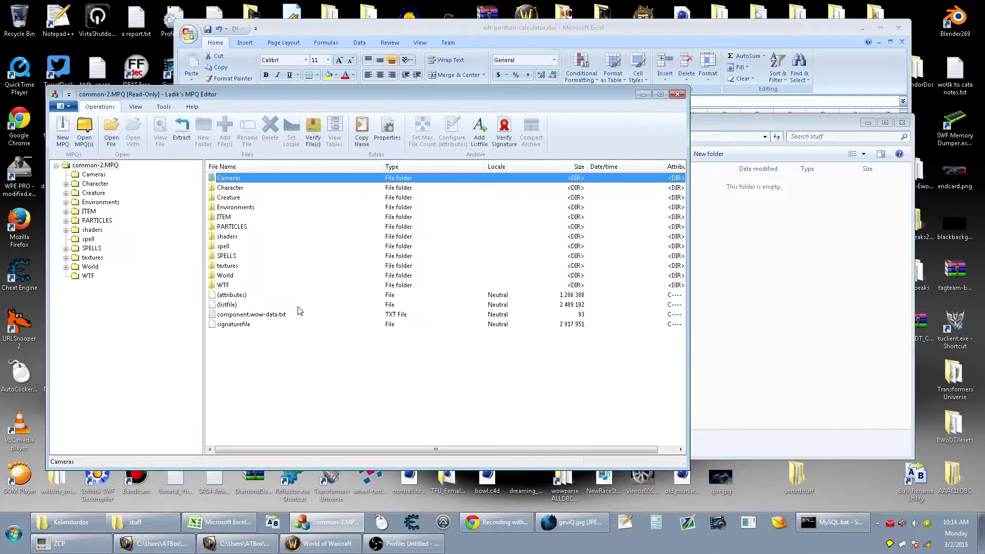
# Browse to the World\Maps\Kalimdor folder inside the archive
pyautogui.doubleClick(236, 276)
pyautogui.doubleClick(243, 330)
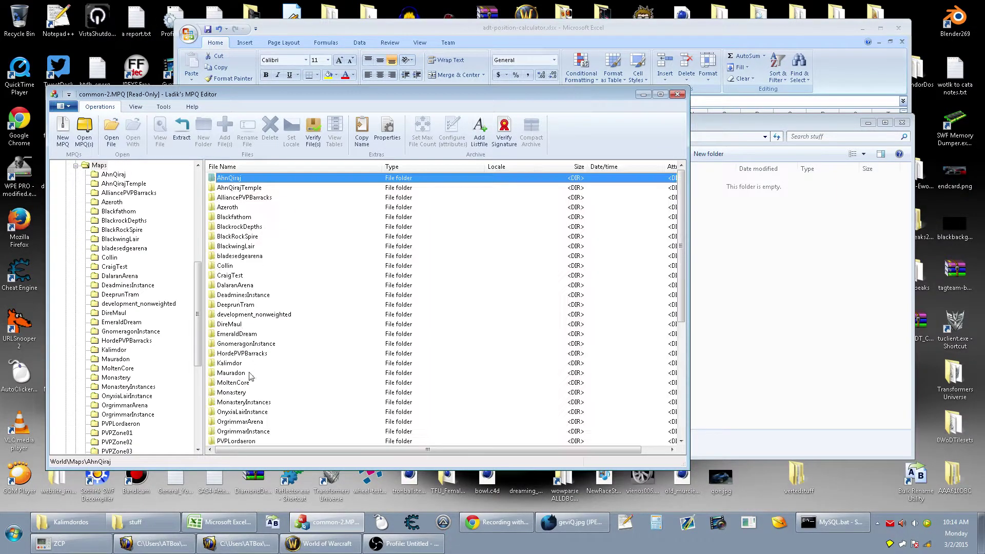
pyautogui.doubleClick(246, 362)
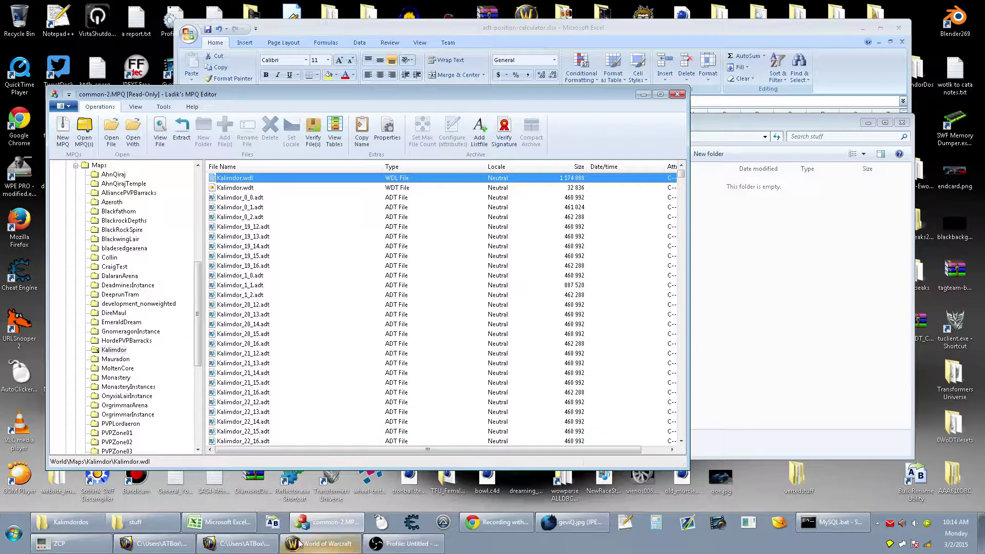
# Recheck the calculated tile numbers in Excel and locate the Kalimdor_43 ADT files in the archive's file list
pyautogui.click(215, 528)
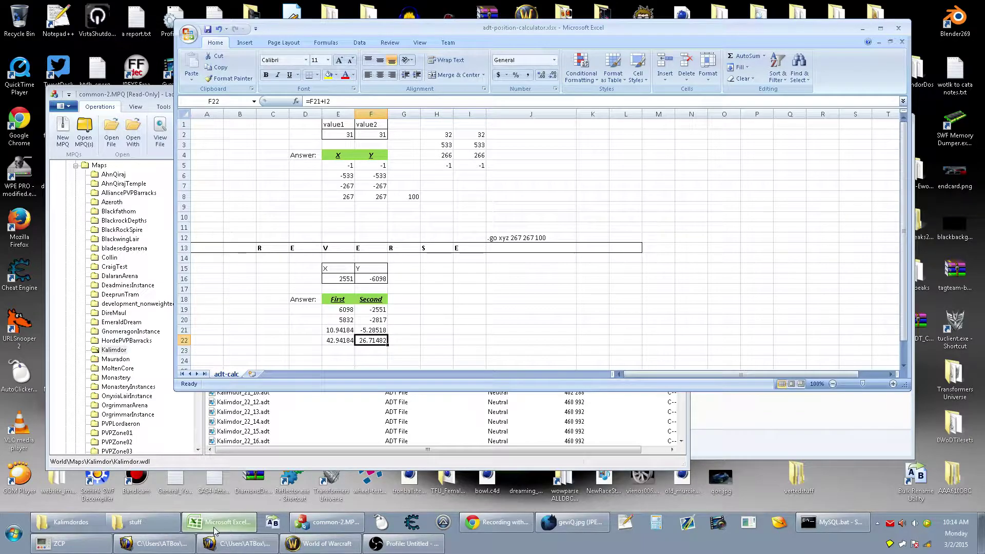
pyautogui.click(214, 528)
pyautogui.moveTo(681, 176); pyautogui.dragTo(661, 407)
pyautogui.click(268, 180)
pyautogui.scroll(1, 272, 218)
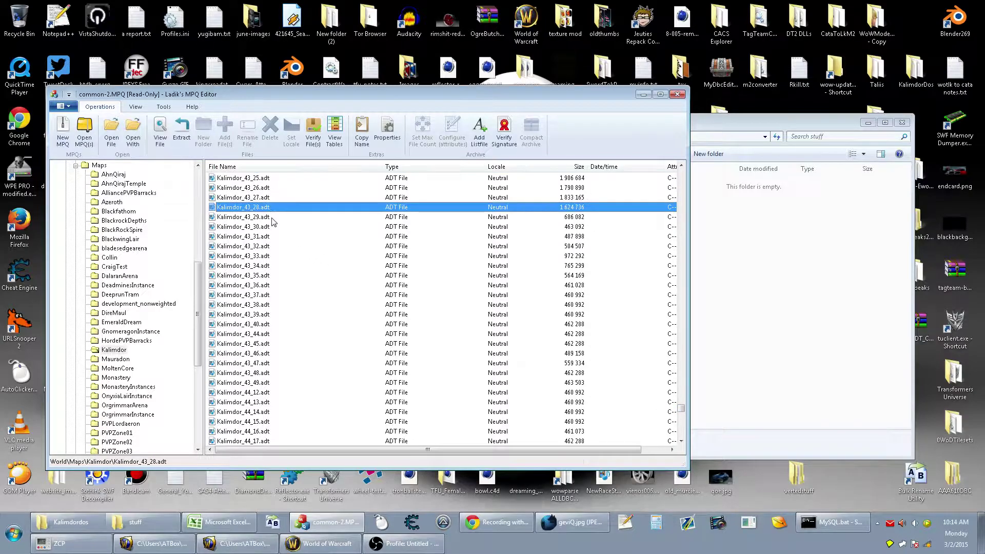
# Extract Kalimdor_43_27.adt to the desktop's vertedstuff\stuff folder, using the plain name without the MPQ directory structure
pyautogui.rightClick(264, 197)
pyautogui.click(290, 227)
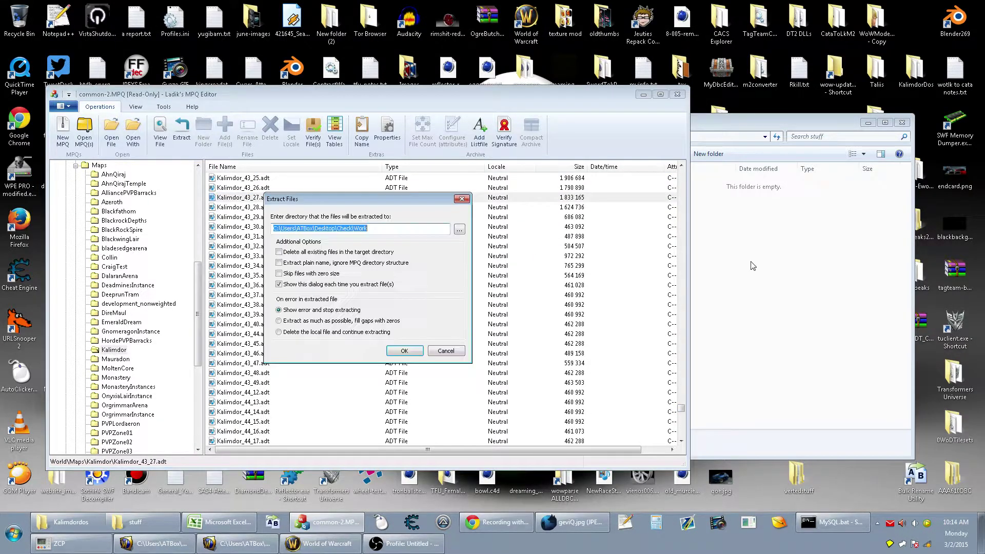
pyautogui.click(752, 266)
pyautogui.click(654, 136)
pyautogui.hotkey('ctrl', 'c')
pyautogui.click(405, 228)
pyautogui.hotkey('ctrl', 'a')
pyautogui.hotkey('ctrl', 'v')
pyautogui.click(367, 265)
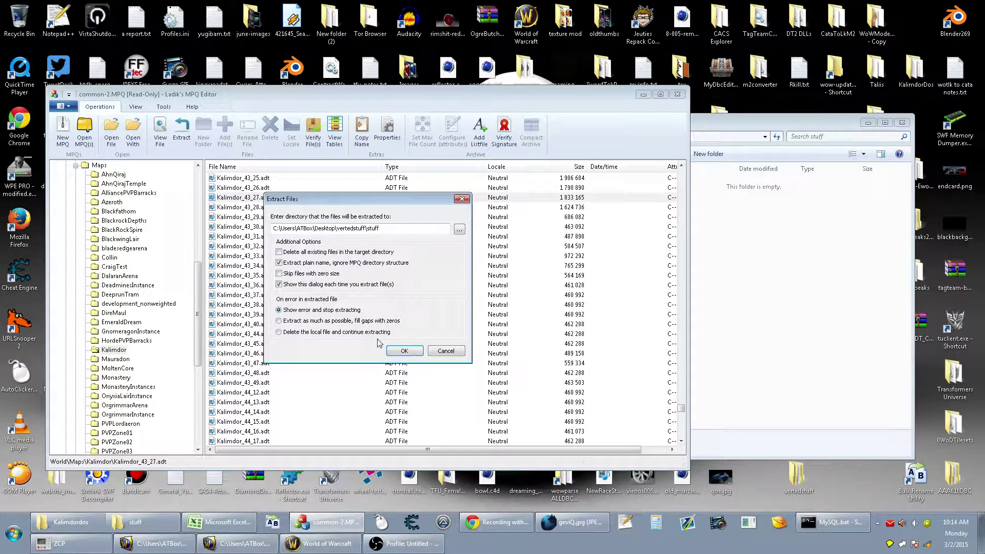
pyautogui.click(403, 351)
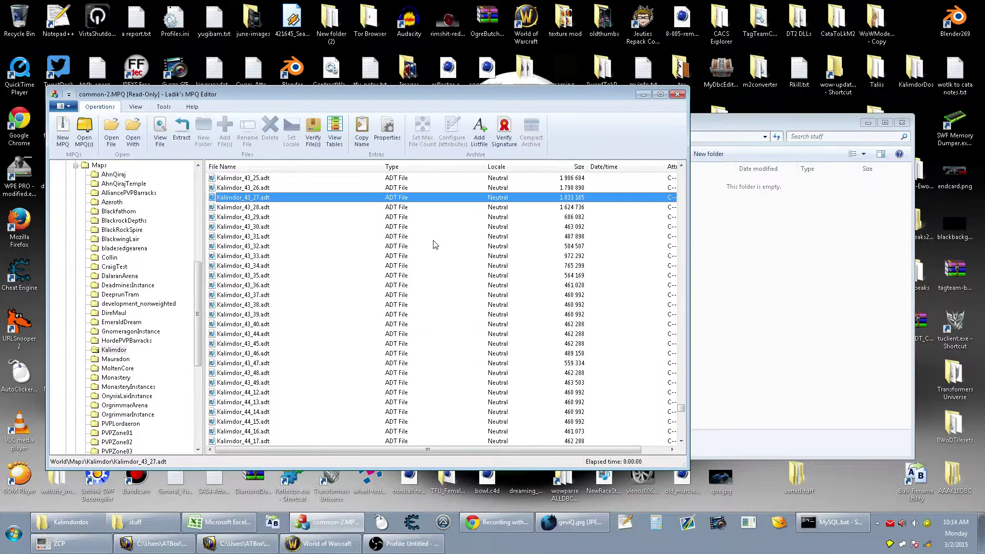
# Rename the extracted ADT file in the stuff folder to Kalimdor_43_27, without its extension
pyautogui.click(725, 230)
pyautogui.click(660, 193)
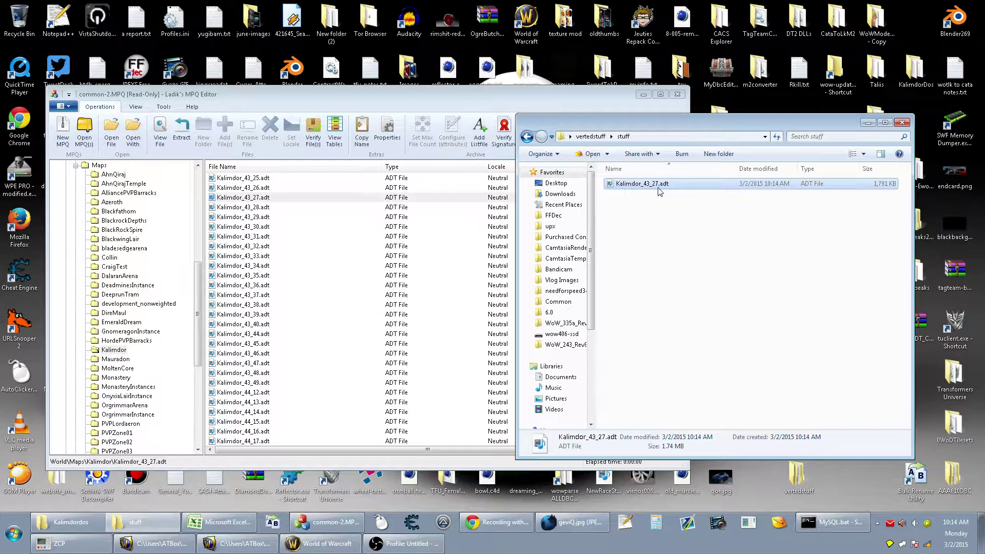
pyautogui.click(658, 188)
pyautogui.moveTo(658, 184); pyautogui.dragTo(703, 188)
pyautogui.press('BackSpace')
pyautogui.click(669, 228)
pyautogui.press('Return')
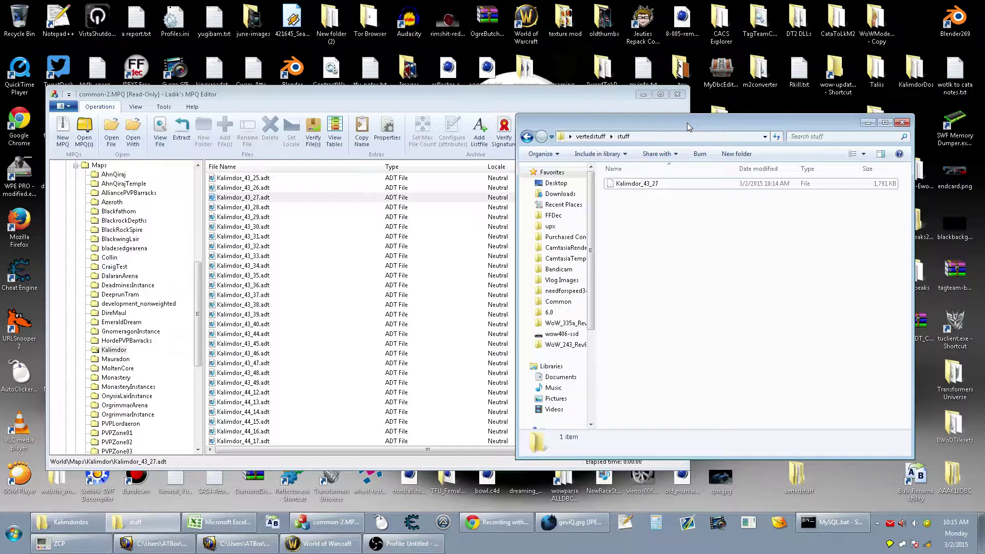
# Rename the file in the stuff folder to Kalimdordos_43_27
pyautogui.click(642, 186)
pyautogui.click(642, 186)
pyautogui.click(642, 186)
pyautogui.write('dos')
pyautogui.click(658, 213)
# Run the wcadt6 converter from the stuff folder's address to convert the Kalimdordos_43_27 tile, continuing through the Obj0 ADT generation
pyautogui.click(658, 139)
pyautogui.write('wcadt')
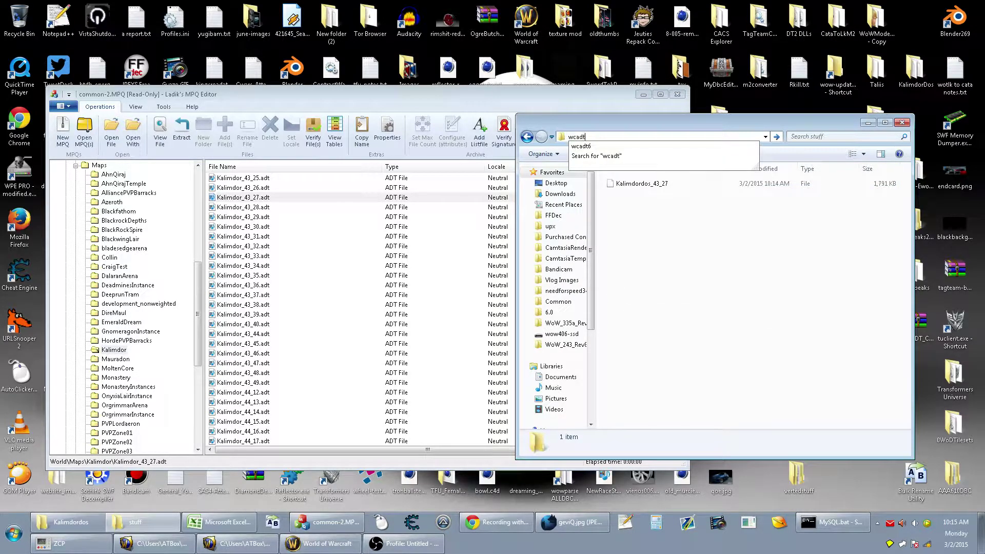
pyautogui.press('Down')
pyautogui.press('Return')
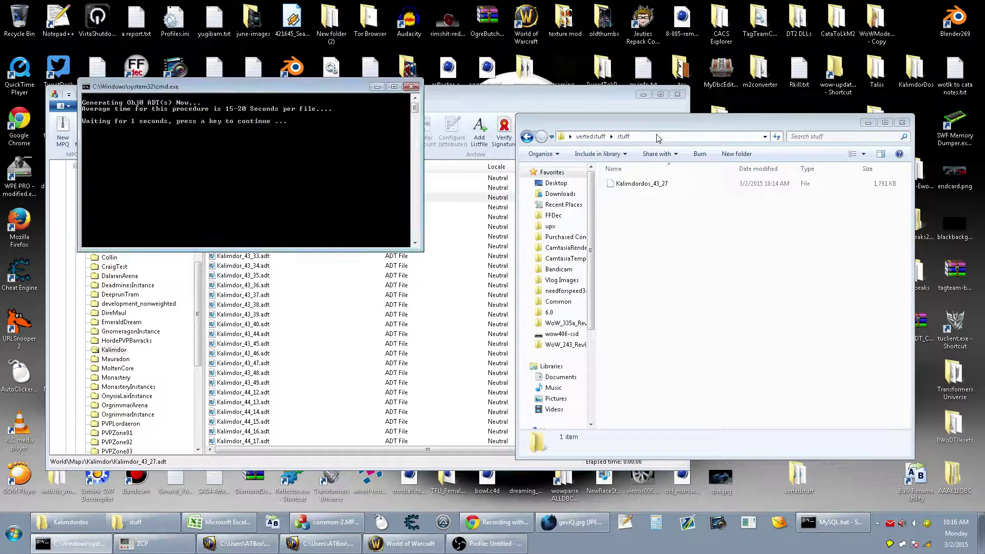
pyautogui.press('Return')
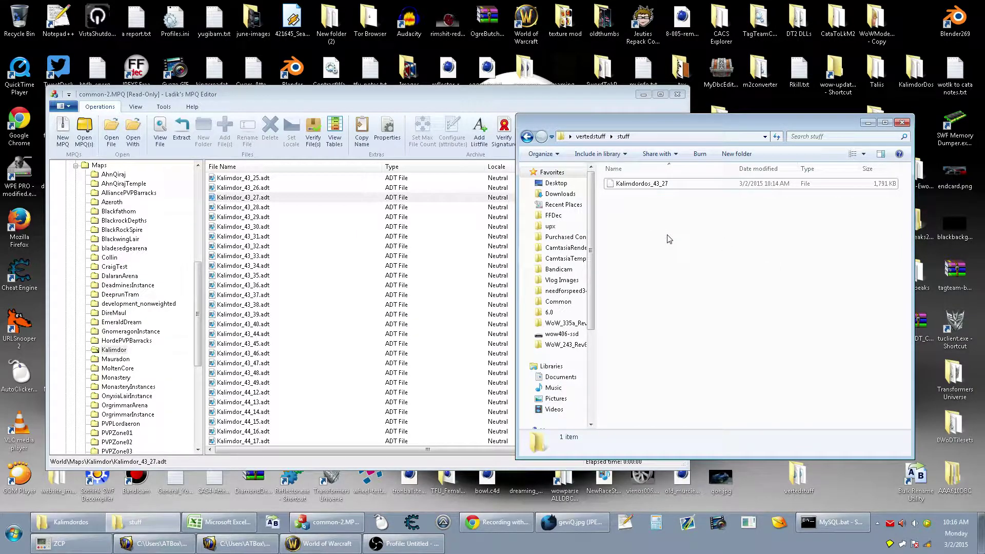
# Copy the converted Kalimdordos_43_27 .adt, _tex0.adt and _tex1.adt files from vertedstuff into the World\Maps\Kalimdordos folder of wow-update-base-13783.MPQ
pyautogui.click(596, 137)
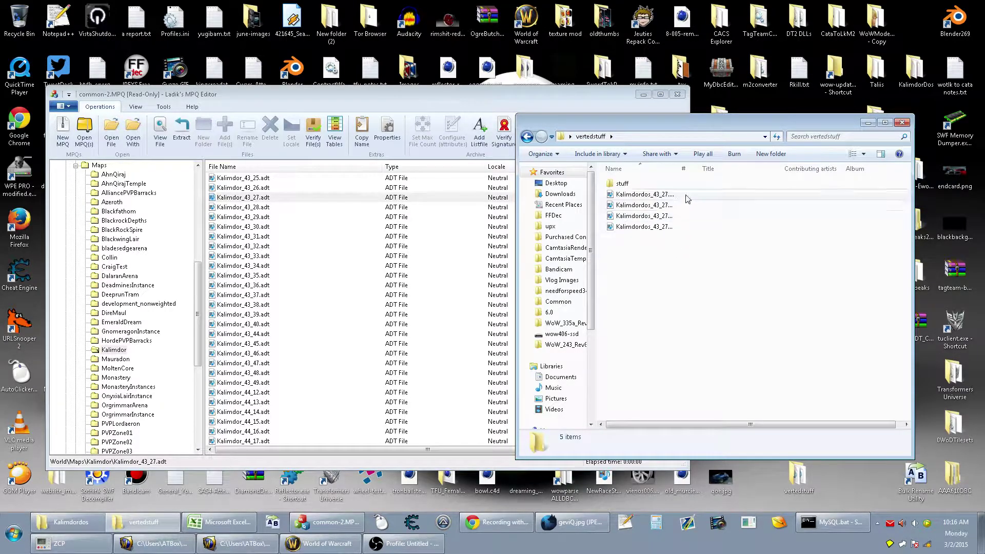
pyautogui.moveTo(677, 169); pyautogui.dragTo(728, 170)
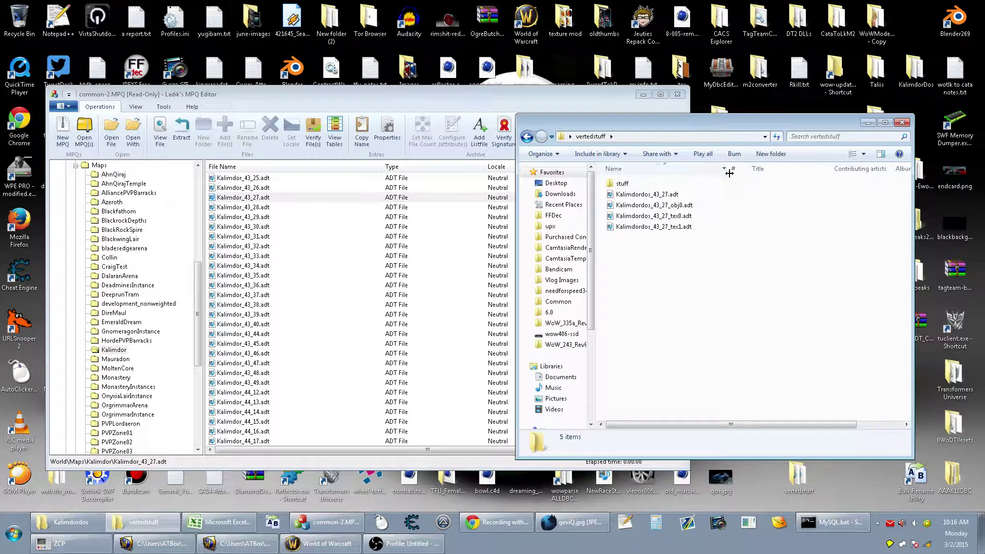
pyautogui.click(673, 195)
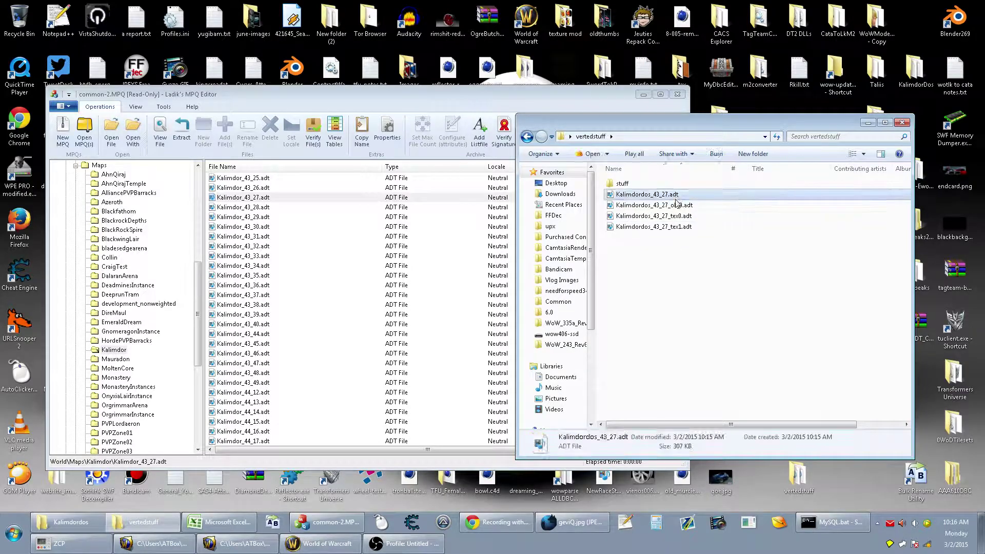
pyautogui.keyDown('ctrl'); pyautogui.click(673, 217); pyautogui.keyUp('ctrl')
pyautogui.keyDown('ctrl'); pyautogui.click(673, 227); pyautogui.keyUp('ctrl')
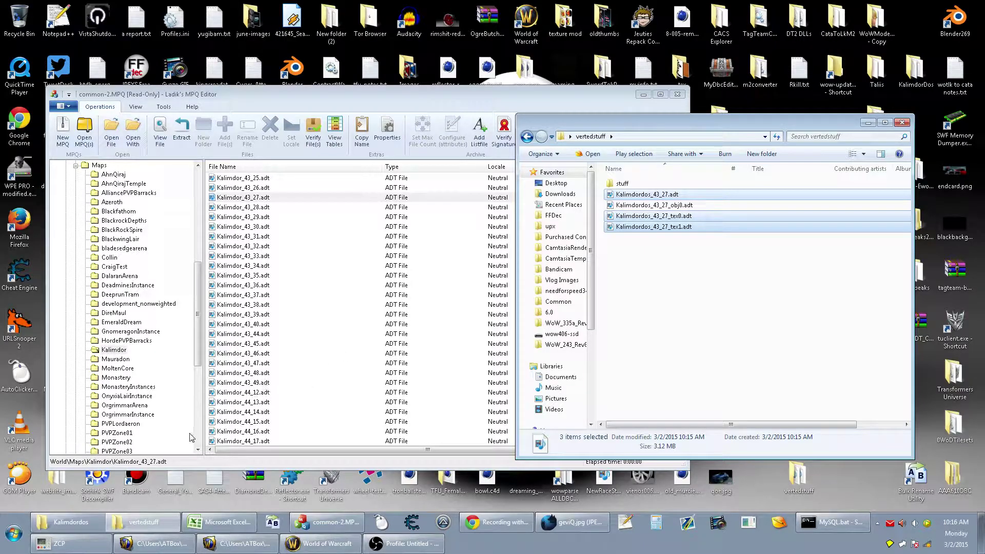
pyautogui.click(94, 520)
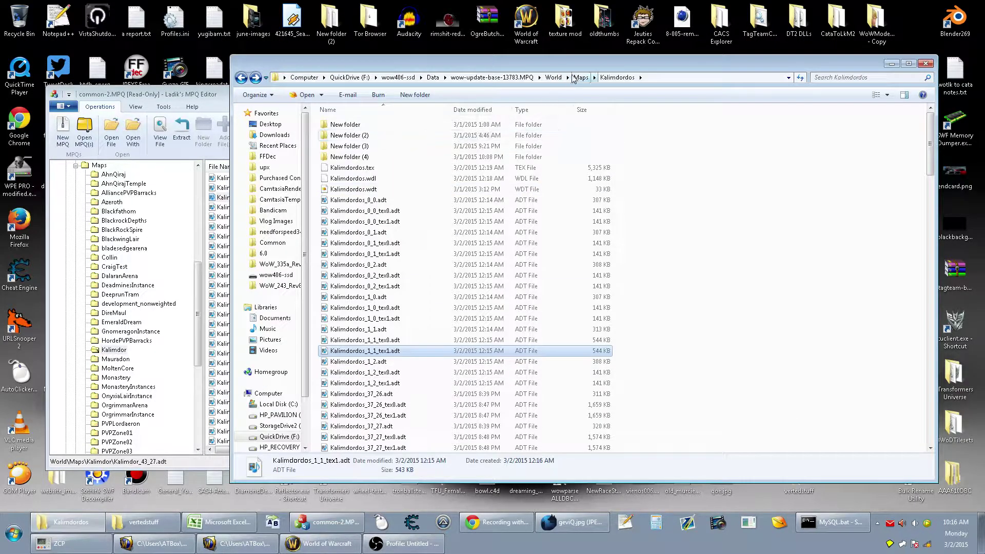
pyautogui.moveTo(409, 69); pyautogui.dragTo(196, 67)
pyautogui.moveTo(713, 123); pyautogui.dragTo(758, 117)
pyautogui.moveTo(694, 202); pyautogui.dragTo(462, 226)
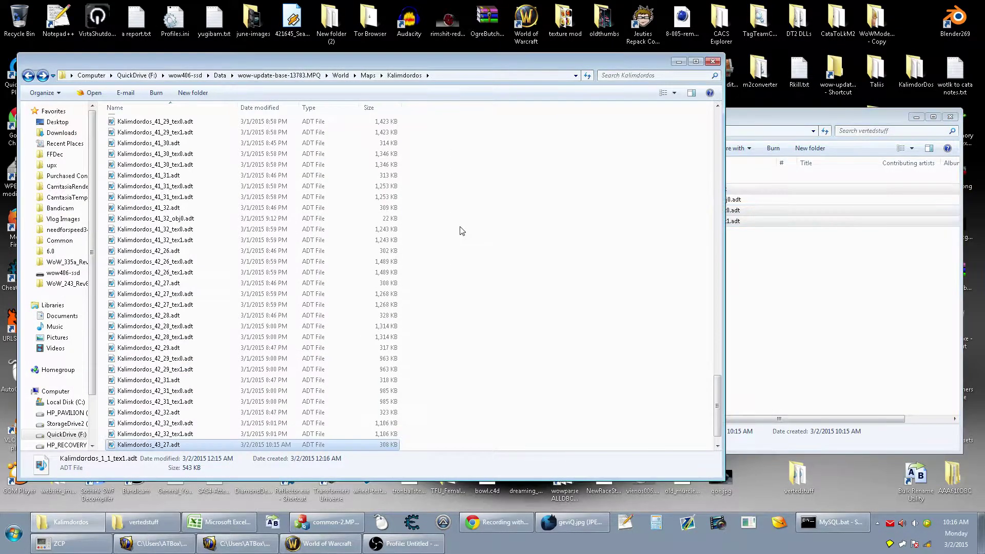
# Switch to World of Warcraft, enter the world, and set the character's speed to 4 with flight mode on
pyautogui.click(314, 548)
pyautogui.click(485, 451)
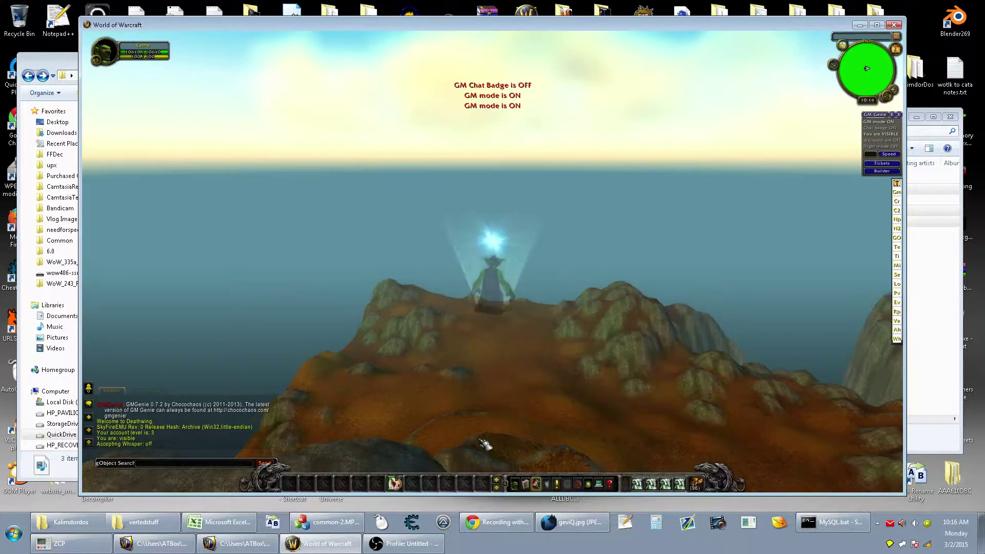
pyautogui.moveTo(528, 435); pyautogui.dragTo(790, 260)
pyautogui.press('w')
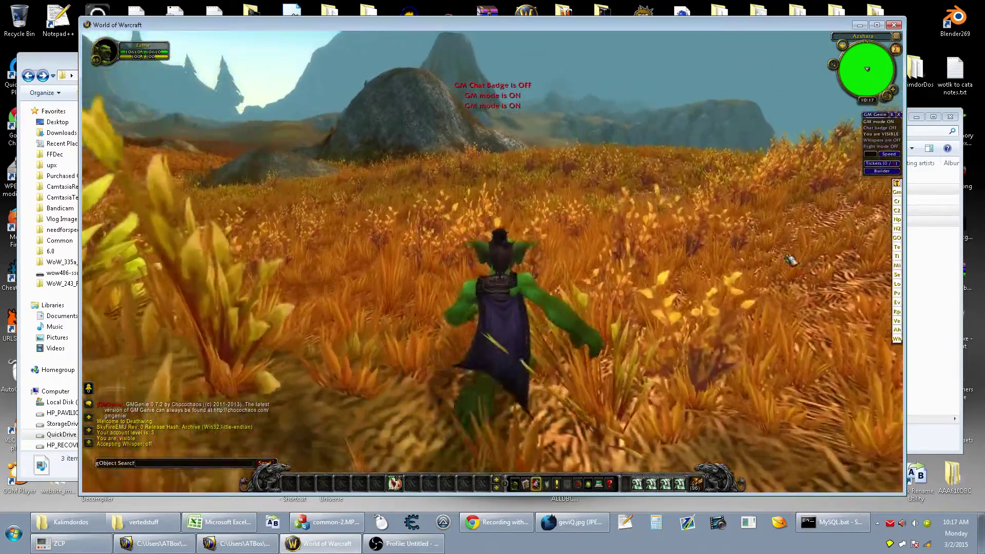
pyautogui.click(870, 154)
pyautogui.write('4')
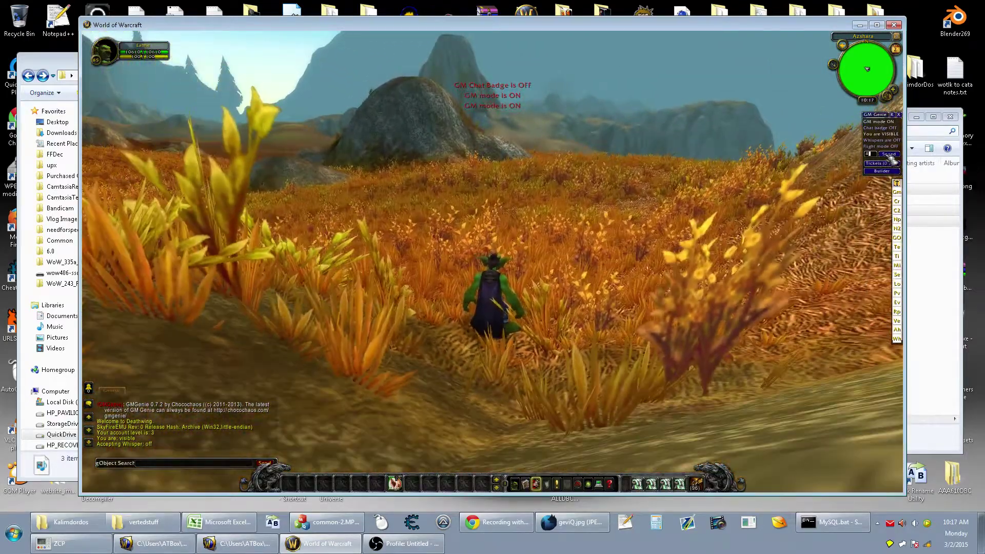
pyautogui.press('space')
pyautogui.press('w')
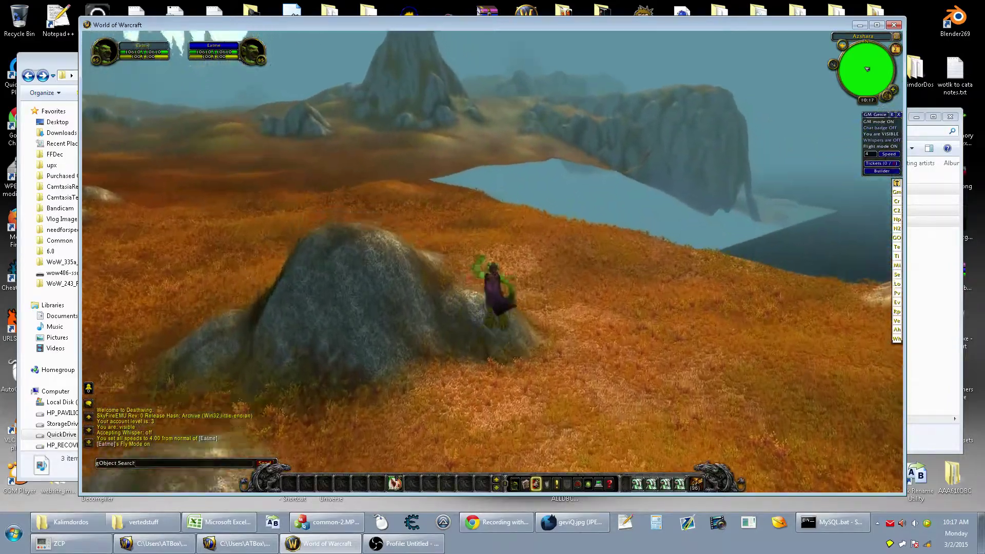
# Fly across Azshara and The Ruined Reaches at speed 14 to examine the newly added terrain tile
pyautogui.press('w')
pyautogui.moveTo(521, 208); pyautogui.dragTo(522, 251)
pyautogui.moveTo(521, 209); pyautogui.dragTo(462, 221)
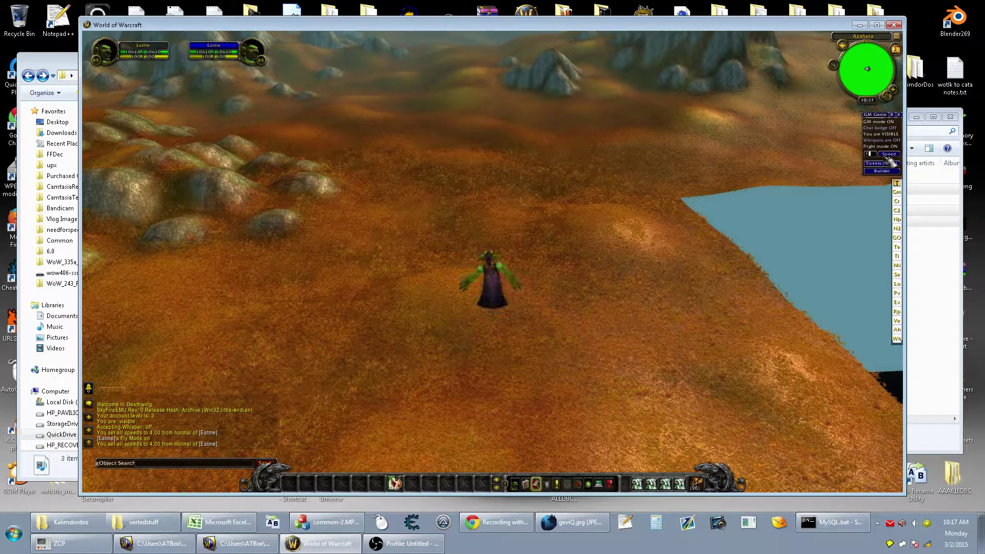
pyautogui.press('w')
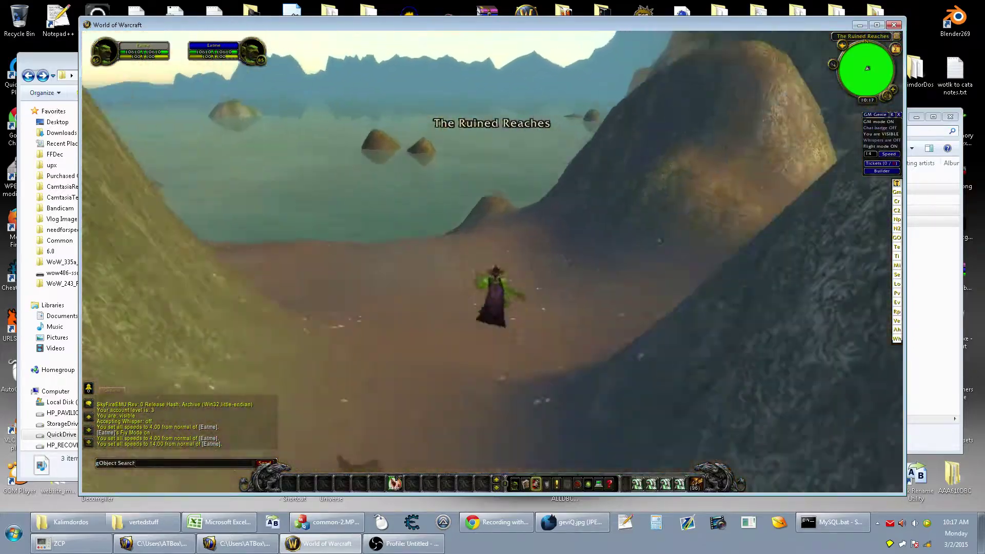
pyautogui.press('w')
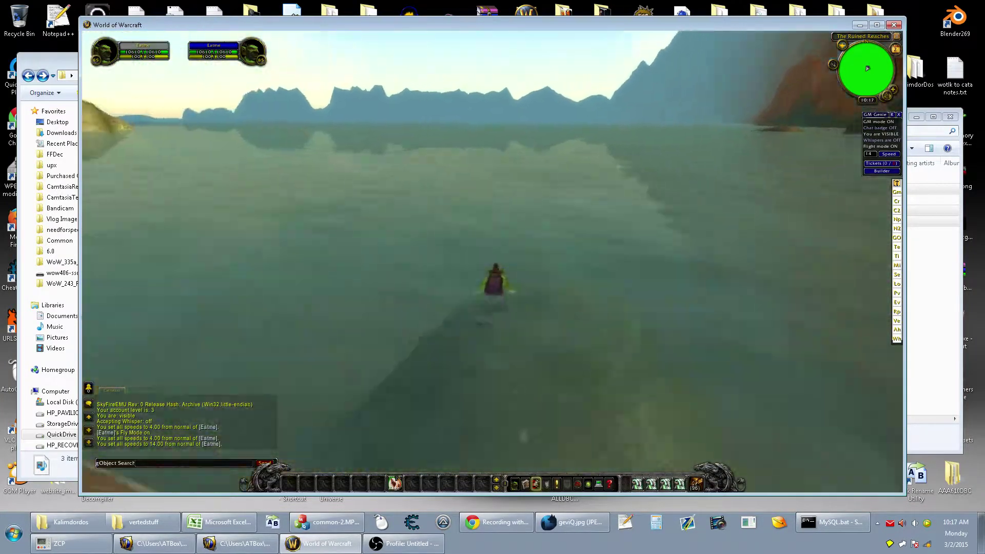
pyautogui.press('w')
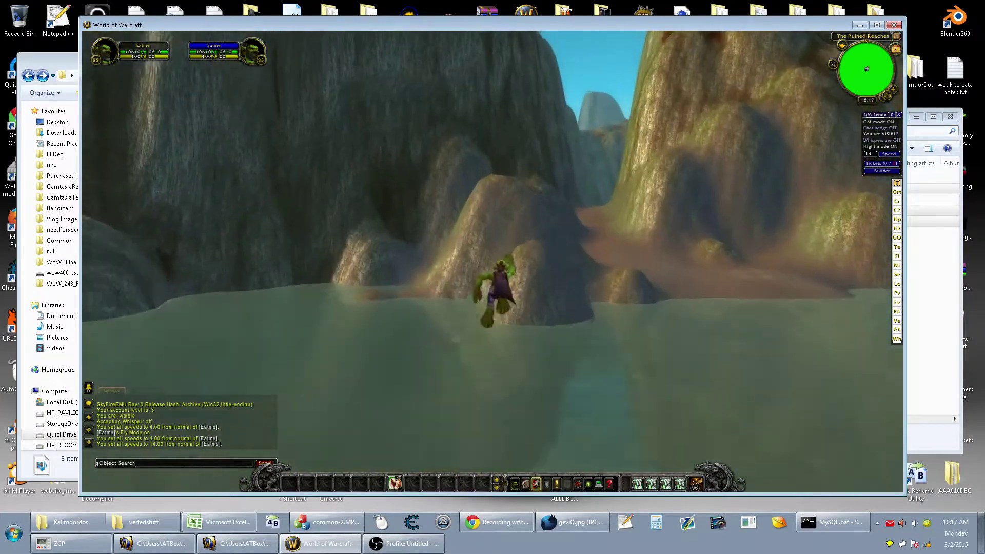
pyautogui.press('w')
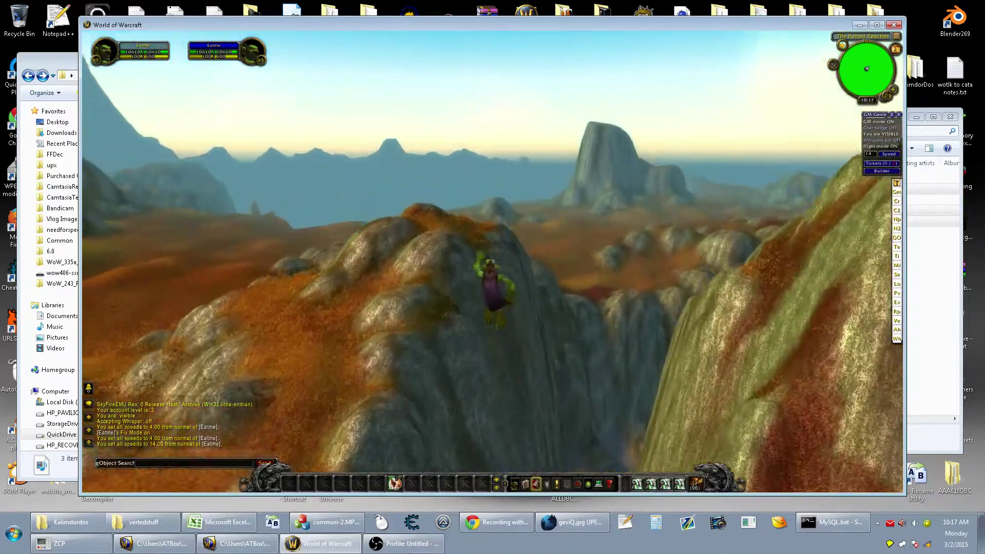
pyautogui.press('w')
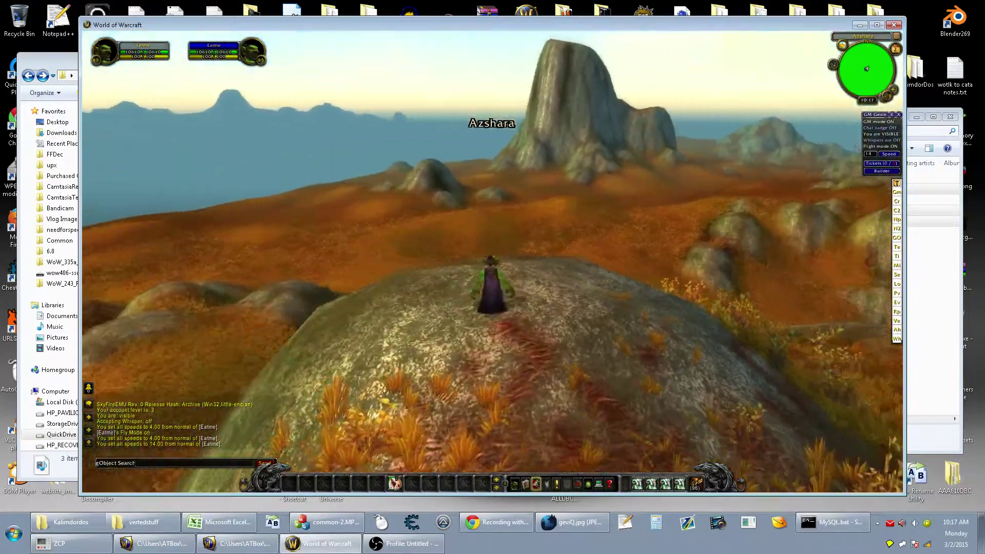
pyautogui.press('s')
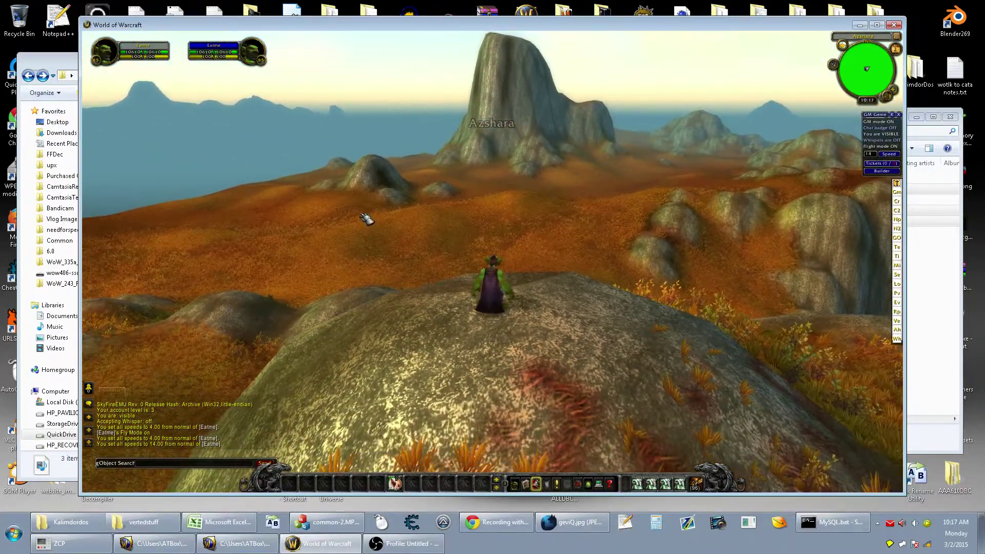
# Log the character out to the character selection screen with /logout
pyautogui.click(366, 219)
pyautogui.write('/logout')
pyautogui.press('Return')
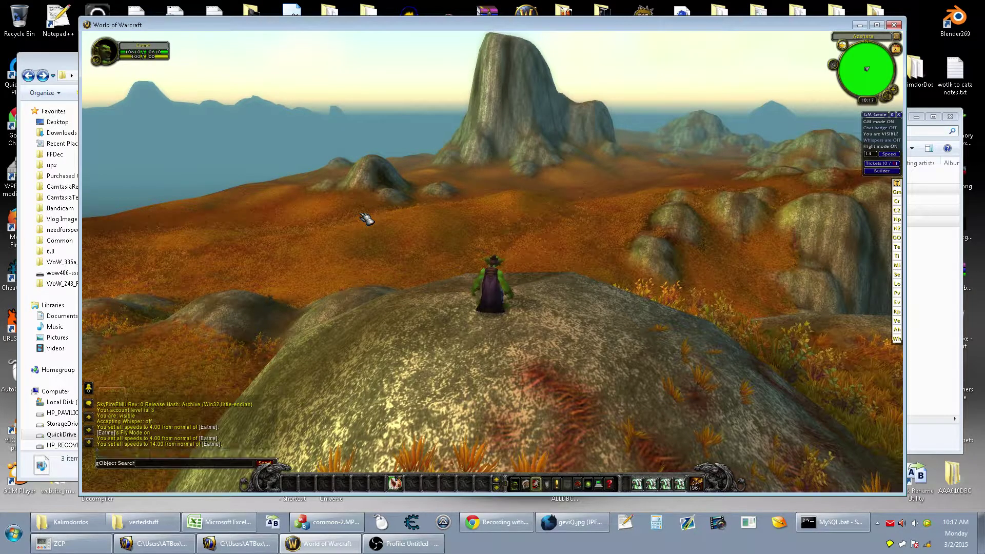
# Copy Kalimdordos_43_27_obj0.adt from vertedstuff into the Kalimdordos maps folder
pyautogui.hotkey('alt', 'Tab')
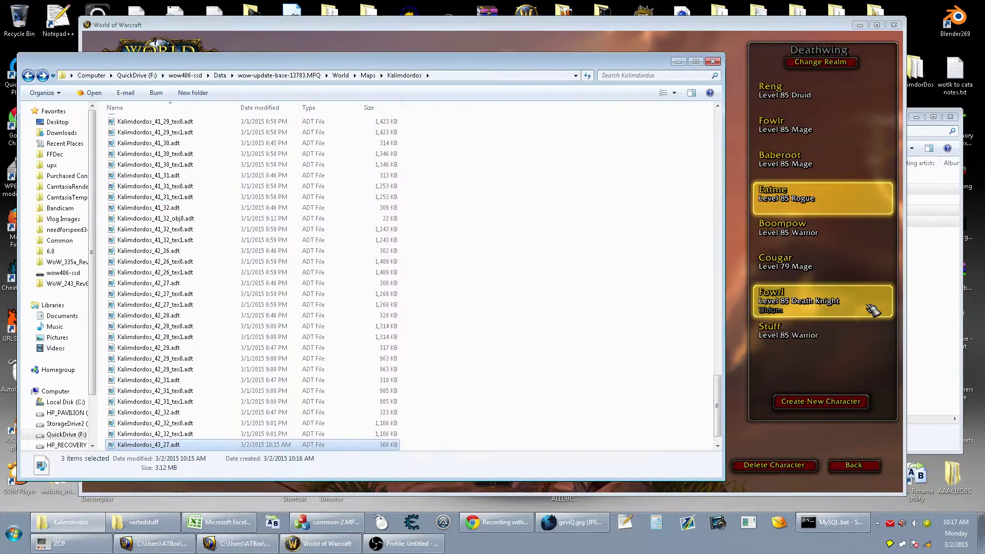
pyautogui.click(923, 303)
pyautogui.click(694, 199)
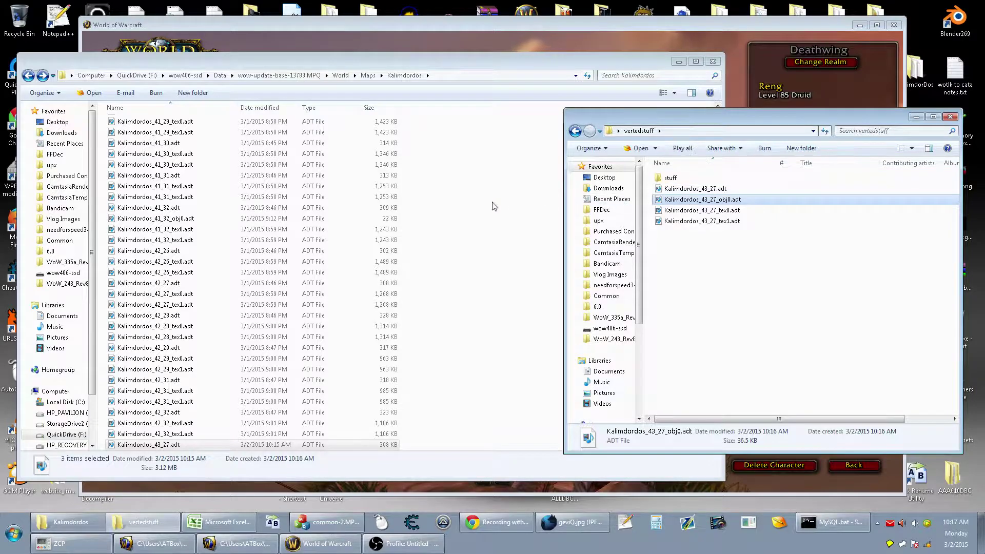
pyautogui.click(452, 209)
pyautogui.hotkey('ctrl', 'v')
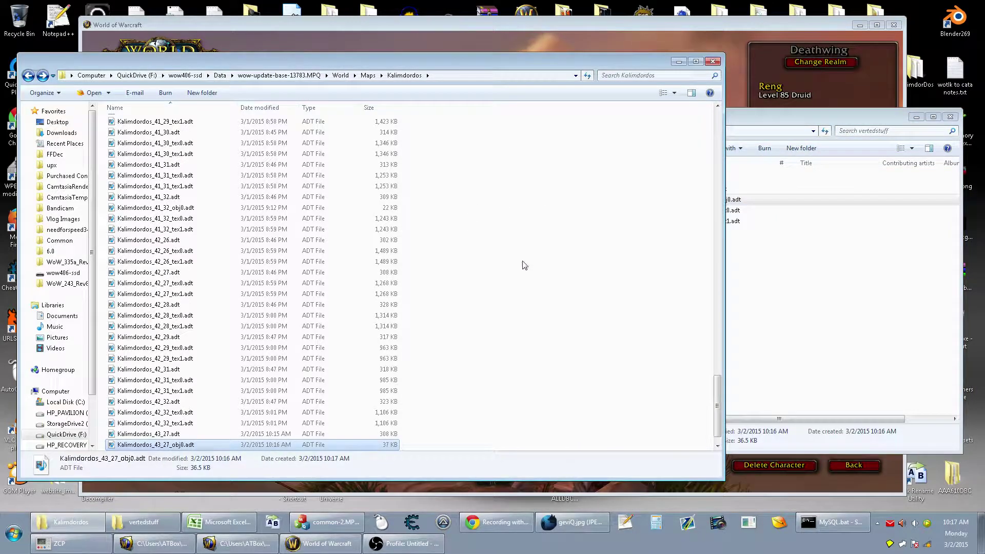
# Re-enter the world in World of Warcraft and examine the objects around the Azshara hilltop
pyautogui.click(589, 490)
pyautogui.click(482, 453)
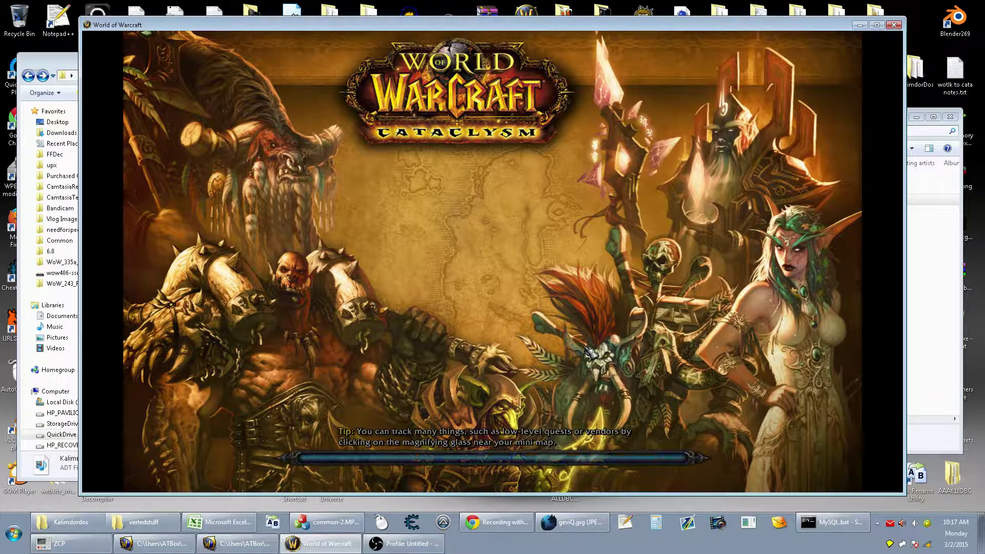
pyautogui.press('a')
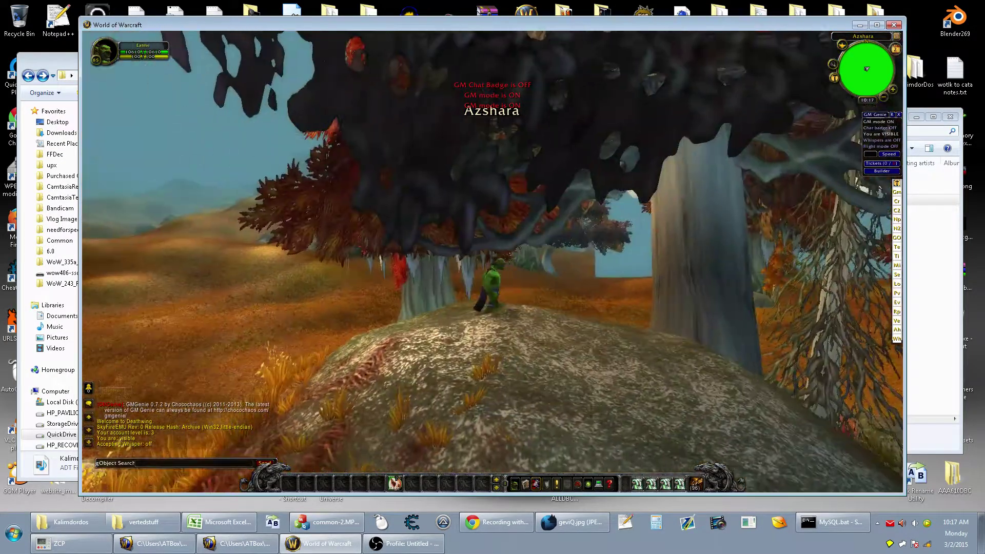
pyautogui.press('w')
pyautogui.press('a')
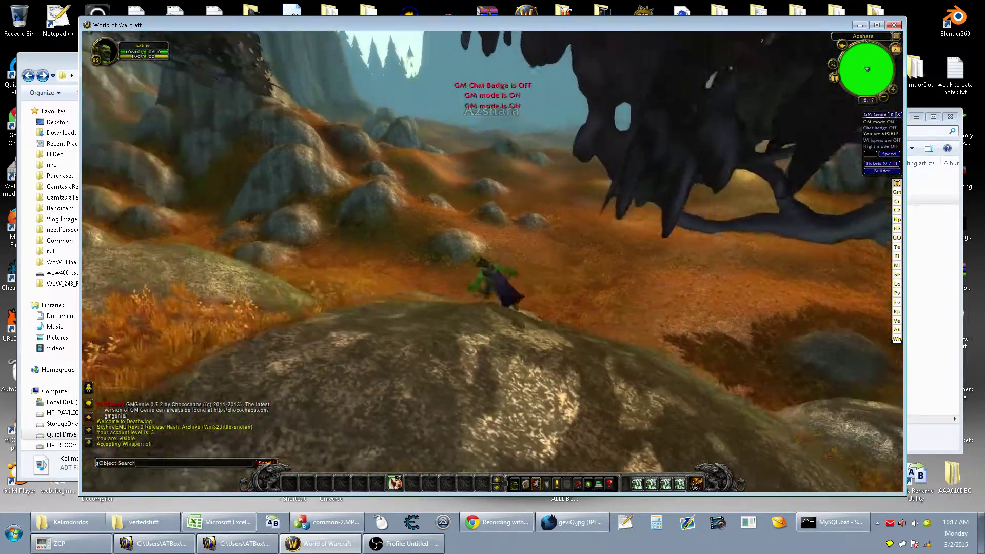
pyautogui.press('w')
pyautogui.press('d')
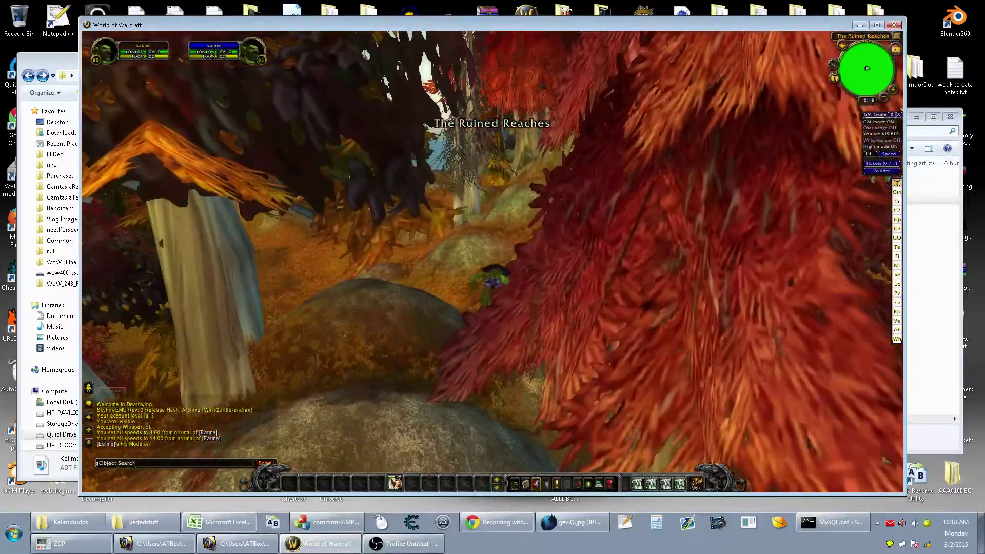
# Fly over the Azshara cliffs and land near the terrain edge to inspect the object placement on the tile
pyautogui.press('space')
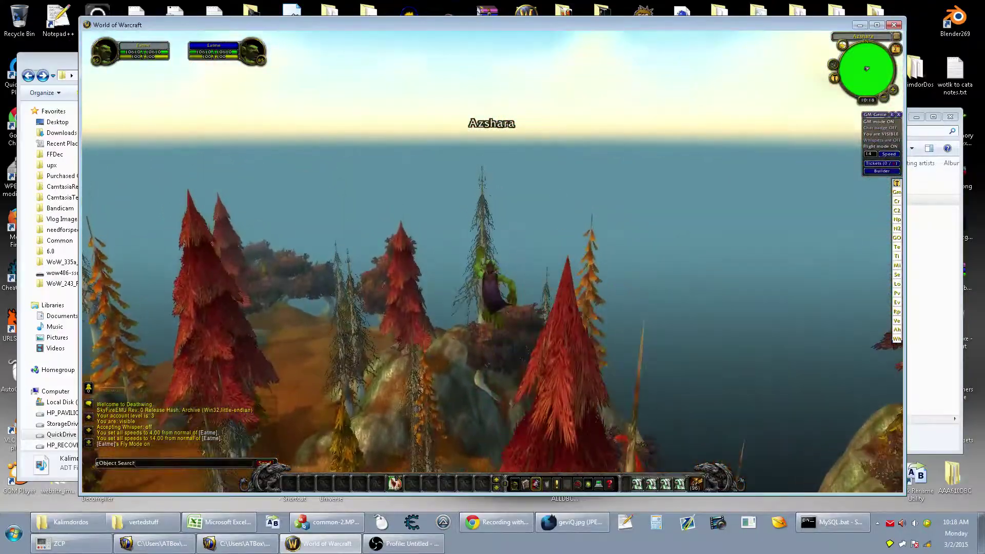
pyautogui.press('w')
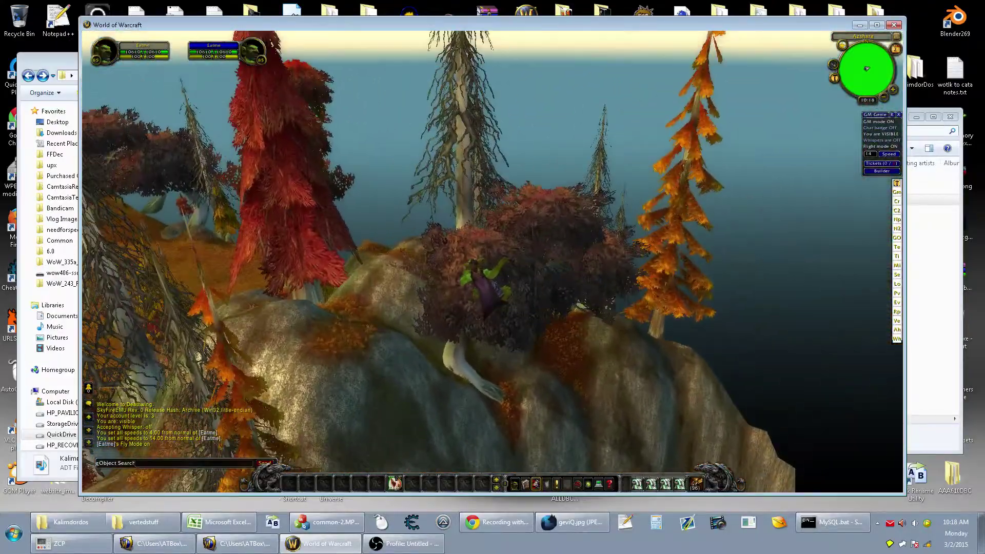
pyautogui.press('w')
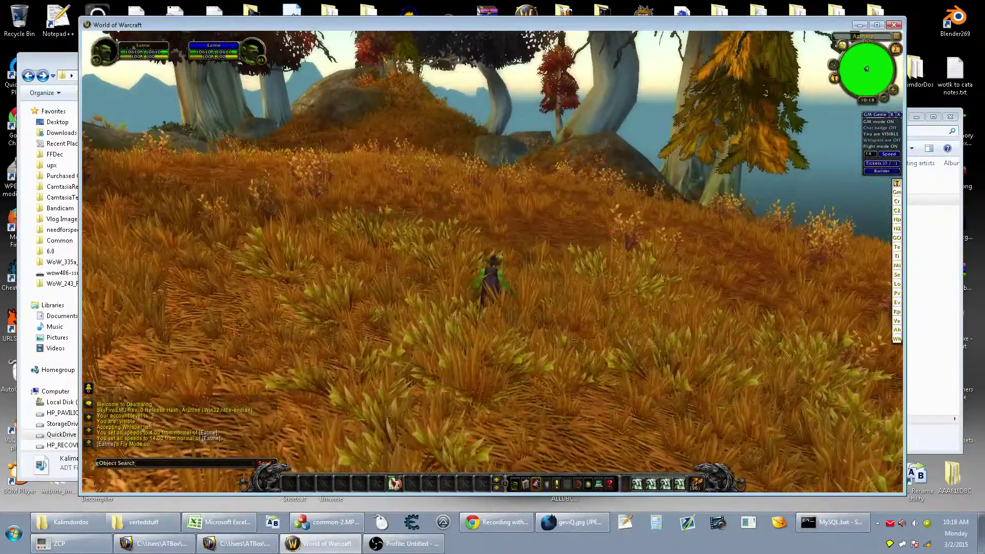
pyautogui.press('w')
pyautogui.press('w')
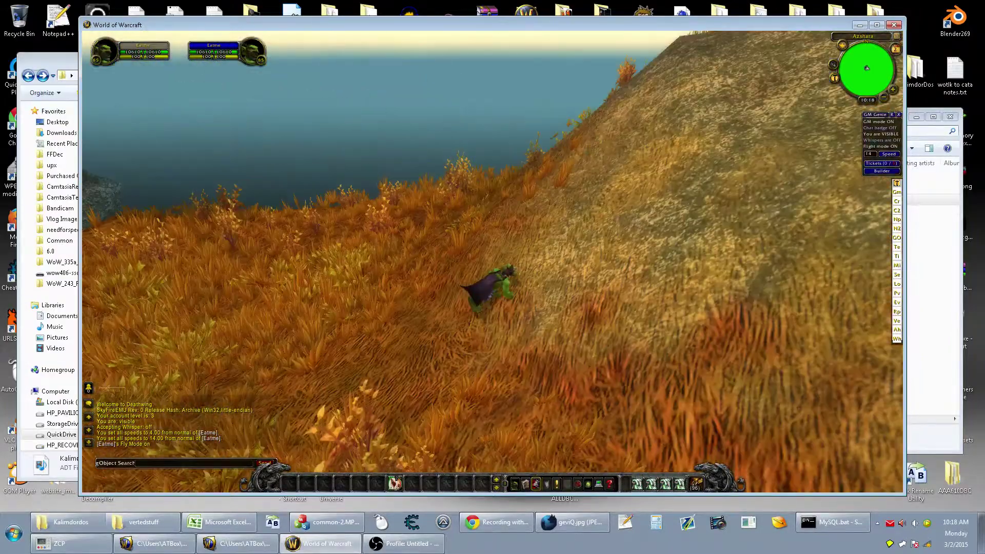
pyautogui.press('w')
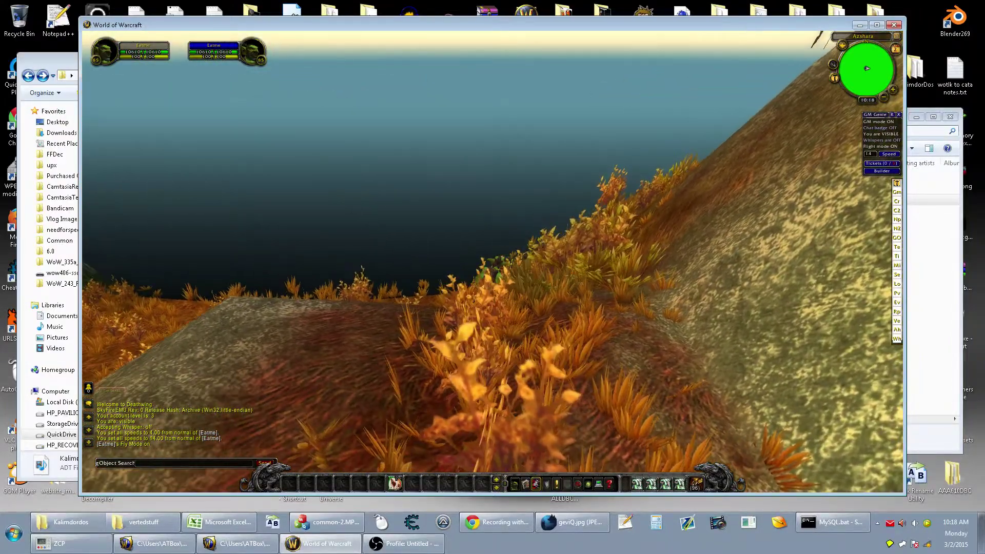
# Delete the four converted Kalimdordos_43_27 ADT files from the vertedstuff folder, keeping the stuff subfolder
pyautogui.click(238, 523)
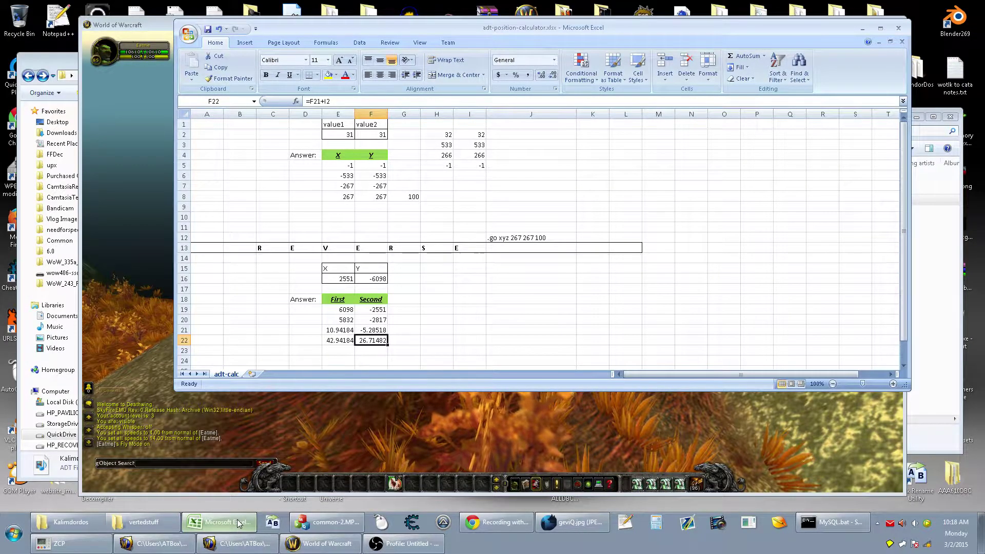
pyautogui.click(239, 523)
pyautogui.click(932, 351)
pyautogui.moveTo(760, 281); pyautogui.dragTo(693, 191)
pyautogui.press('Delete')
pyautogui.press('Return')
pyautogui.click(689, 182)
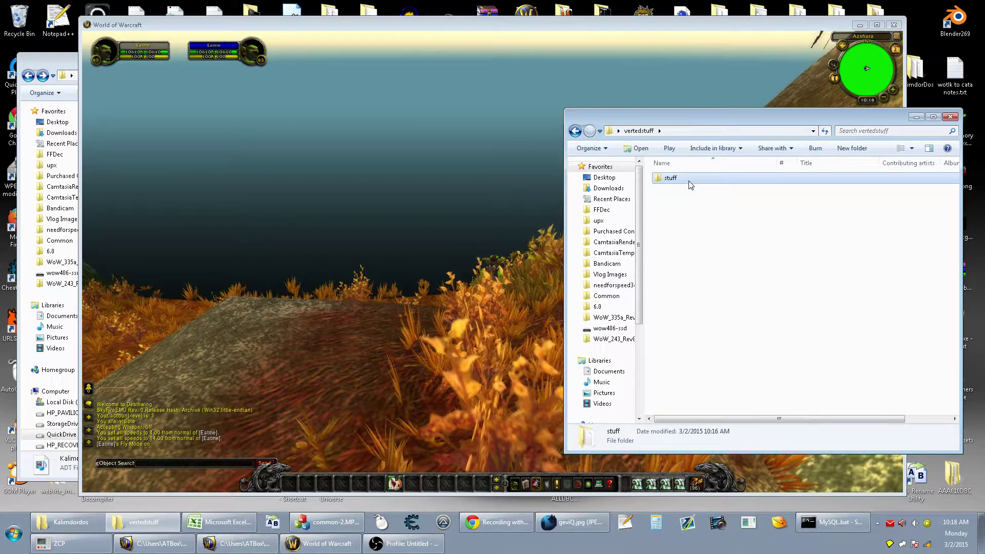
# Delete the old Kalimdordos_43_27 file from the stuff subfolder of vertedstuff
pyautogui.doubleClick(689, 181)
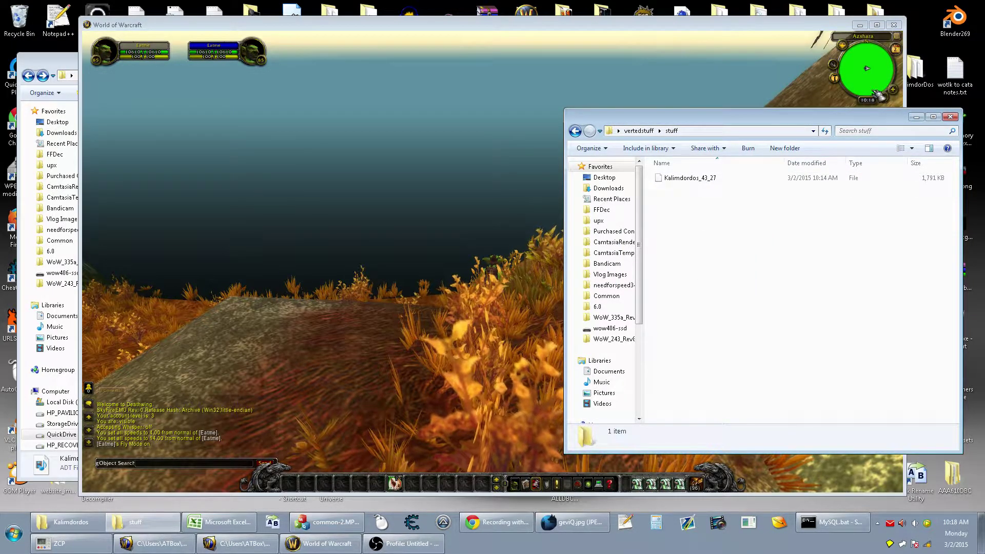
pyautogui.click(698, 180)
pyautogui.press('Delete')
pyautogui.press('Return')
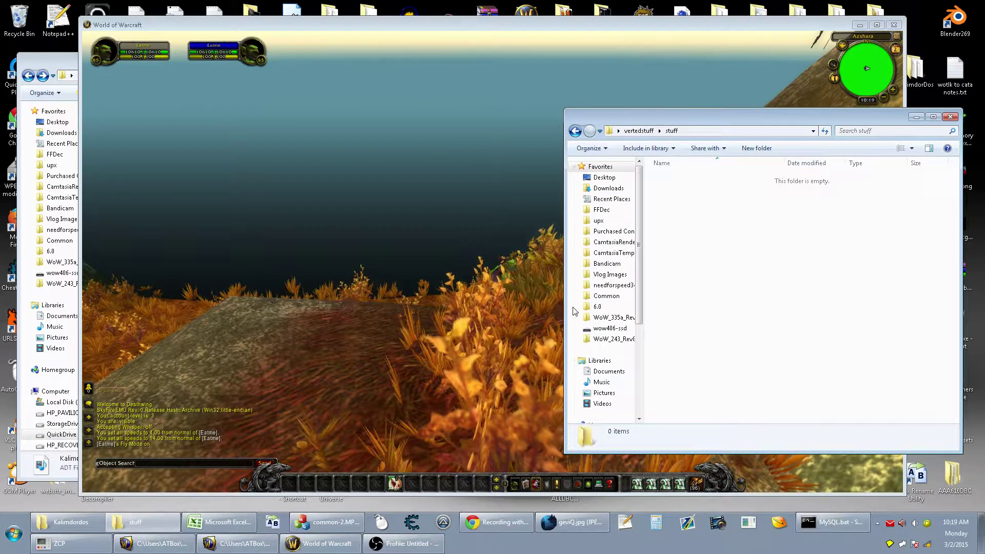
# Switch to Ladik's MPQ Editor, select Kalimdor_44_27.adt and Kalimdor_45_27.adt in common-2.MPQ, and start extracting them
pyautogui.click(346, 524)
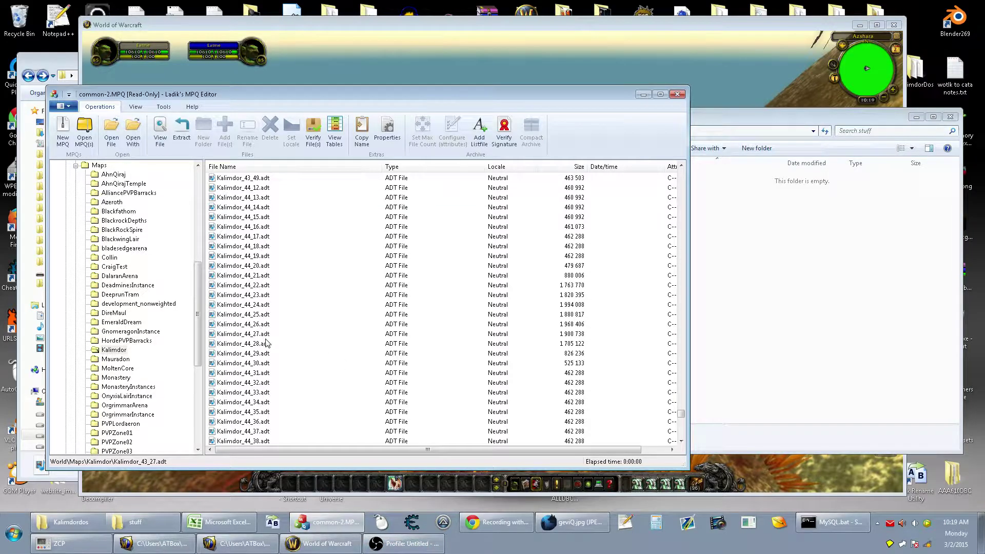
pyautogui.click(263, 334)
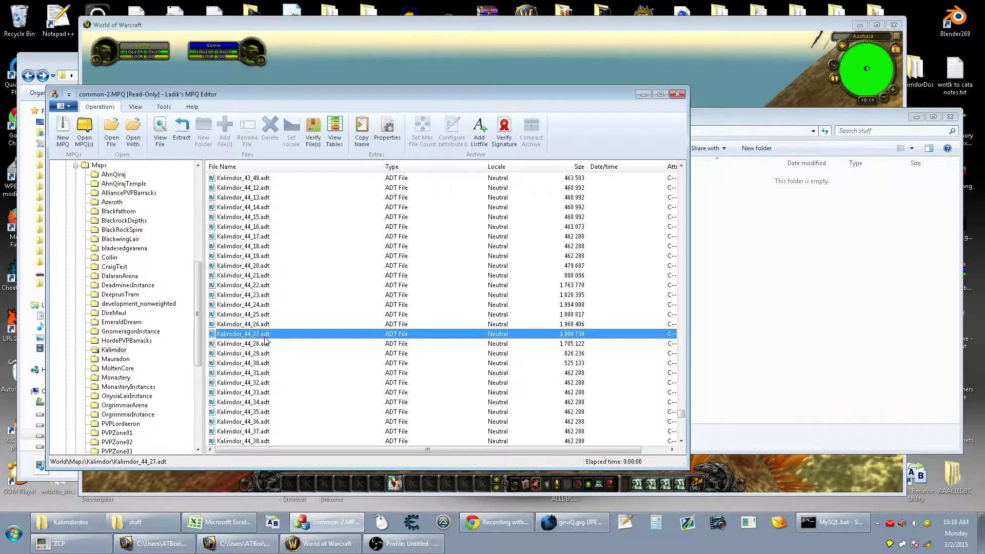
pyautogui.scroll(-3, 264, 336)
pyautogui.scroll(-3, 270, 391)
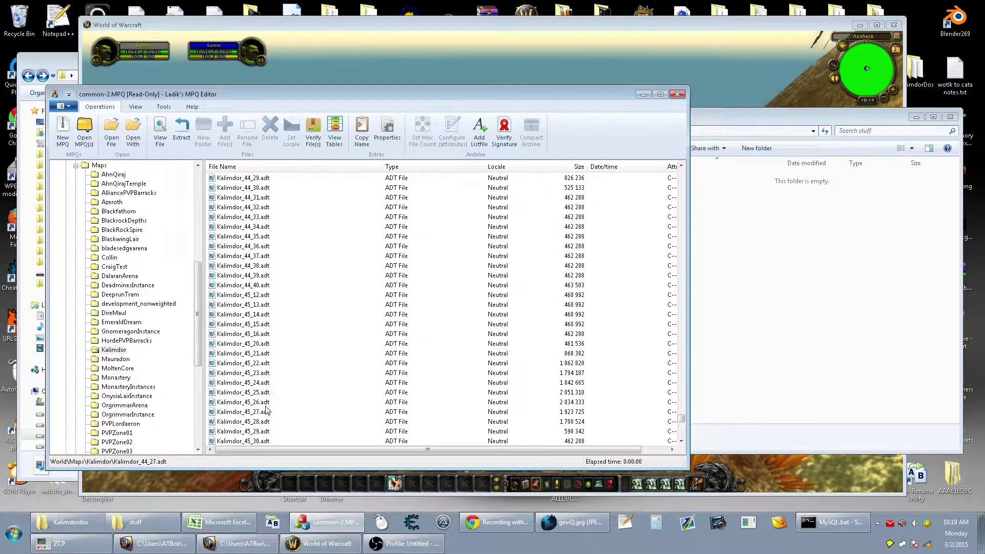
pyautogui.keyDown('ctrl'); pyautogui.click(269, 411); pyautogui.keyUp('ctrl')
pyautogui.rightClick(268, 411)
pyautogui.click(306, 300)
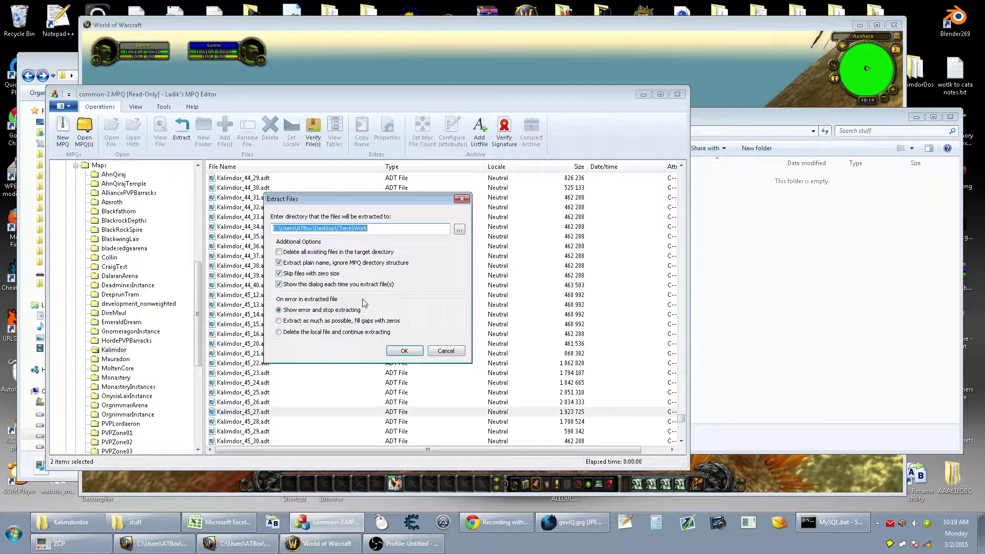
# Set the extraction directory to the vertedstuff\stuff folder on the desktop, extract the two files and minimize the editor
pyautogui.click(771, 225)
pyautogui.click(701, 133)
pyautogui.hotkey('ctrl', 'c')
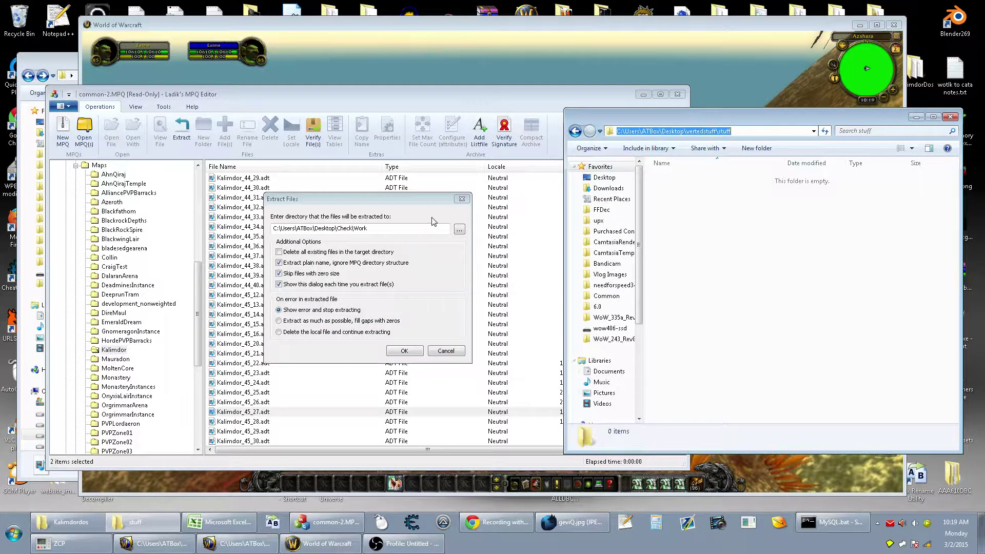
pyautogui.doubleClick(380, 227)
pyautogui.hotkey('ctrl', 'v')
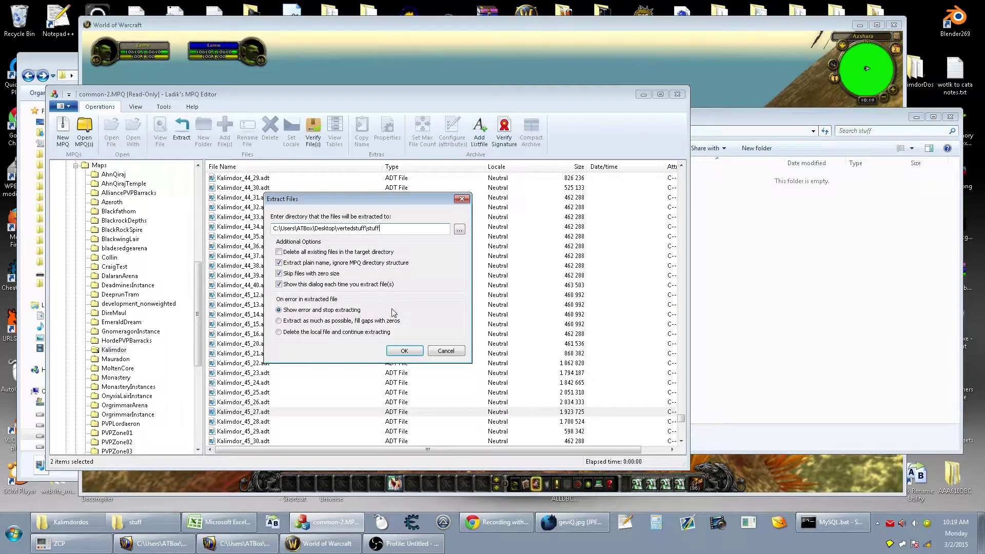
pyautogui.click(401, 352)
pyautogui.click(642, 94)
# Rename Kalimdor_44_27.adt in the stuff folder to Kalimdor_44_27, removing its extension
pyautogui.click(752, 178)
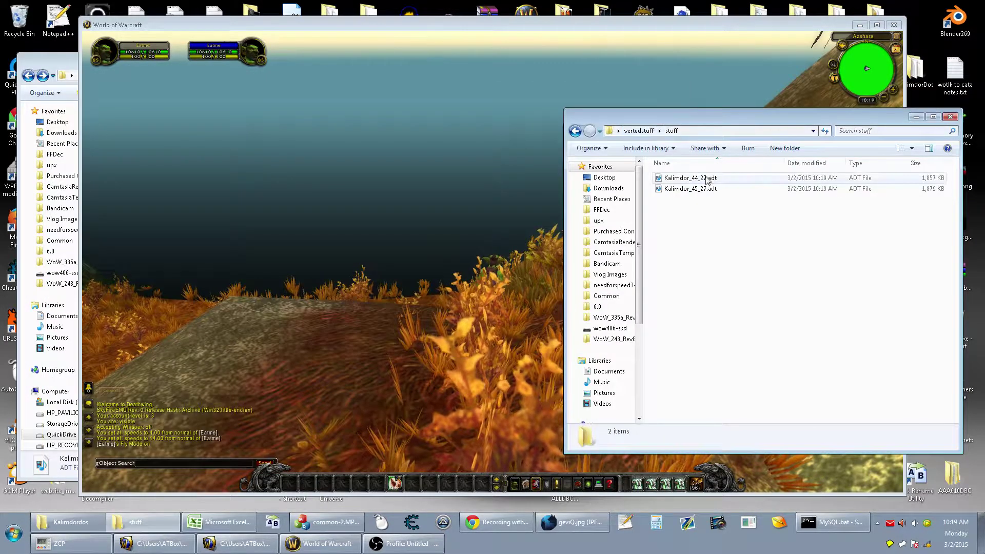
pyautogui.click(752, 178)
pyautogui.press('End')
pyautogui.hotkey('shift', 'Left')
pyautogui.hotkey('shift', 'Left')
pyautogui.hotkey('shift', 'Left')
pyautogui.press('BackSpace')
pyautogui.press('BackSpace')
pyautogui.press('Return')
pyautogui.press('Return')
# Remove the .adt extension from Kalimdor_45_27.adt in the stuff folder
pyautogui.click(700, 190)
pyautogui.click(706, 191)
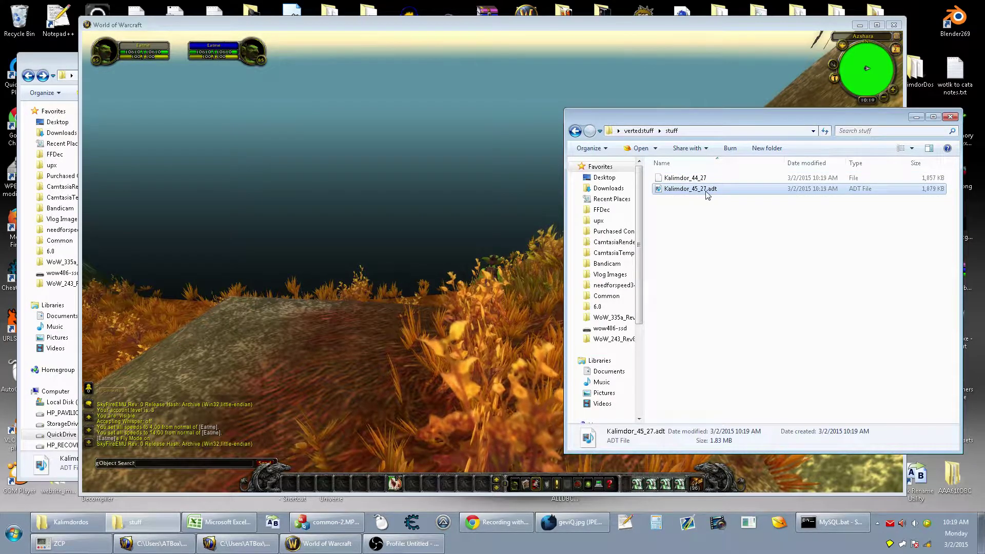
pyautogui.press('End')
pyautogui.hotkey('shift', 'Left')
pyautogui.hotkey('shift', 'Left')
pyautogui.hotkey('shift', 'Left')
pyautogui.press('BackSpace')
pyautogui.press('BackSpace')
pyautogui.press('Return')
pyautogui.press('Return')
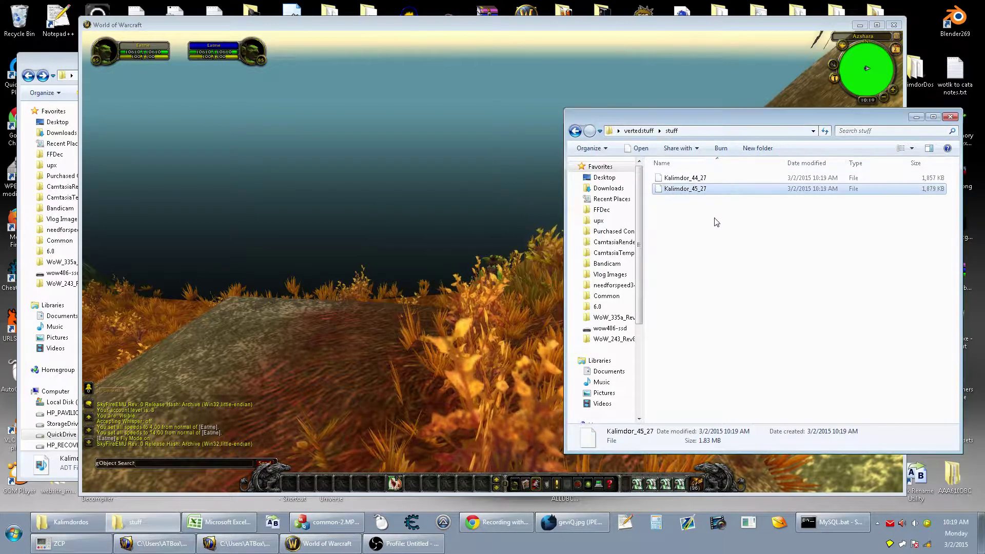
# Run the wcadt converter from the stuff folder on the two extensionless tiles and minimize World of Warcraft
pyautogui.click(715, 219)
pyautogui.click(713, 131)
pyautogui.write('wc')
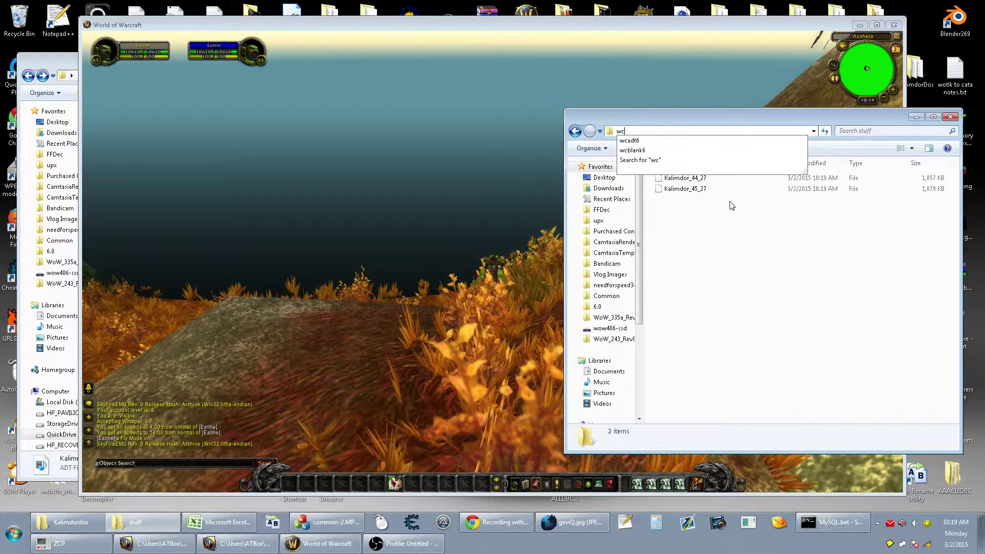
pyautogui.click(645, 142)
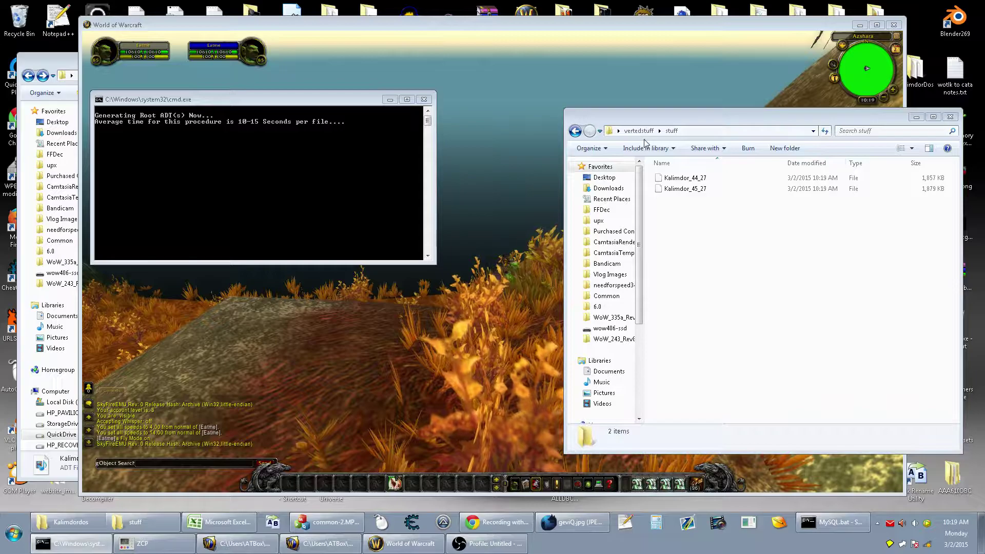
pyautogui.click(482, 158)
pyautogui.click(859, 25)
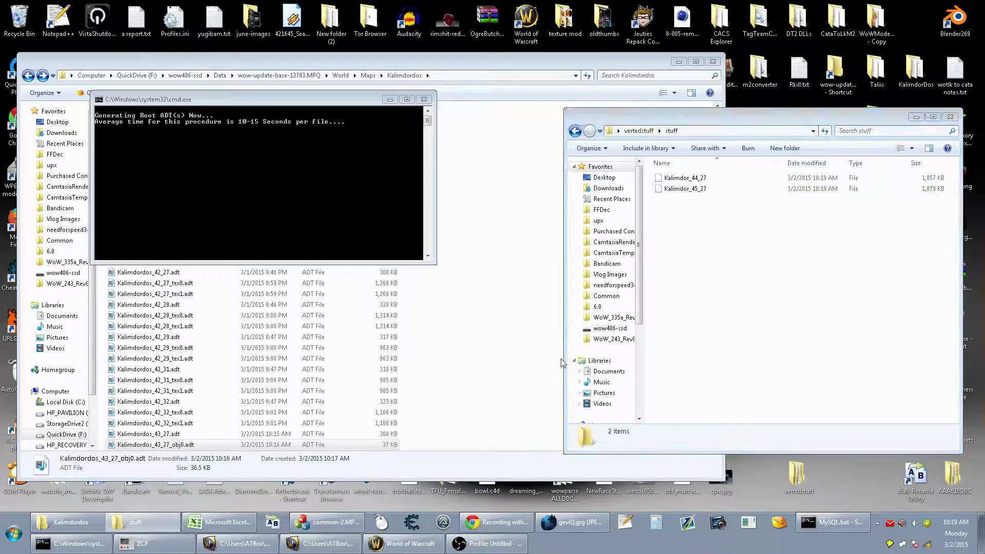
# Check the video settings in Open Broadcaster Software, leave them without changes and minimize it
pyautogui.click(497, 544)
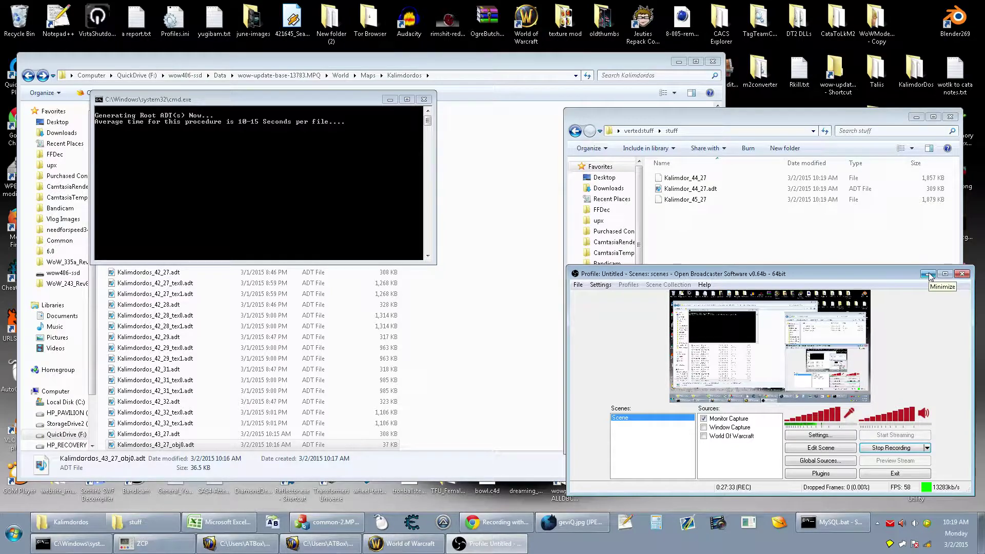
pyautogui.click(817, 434)
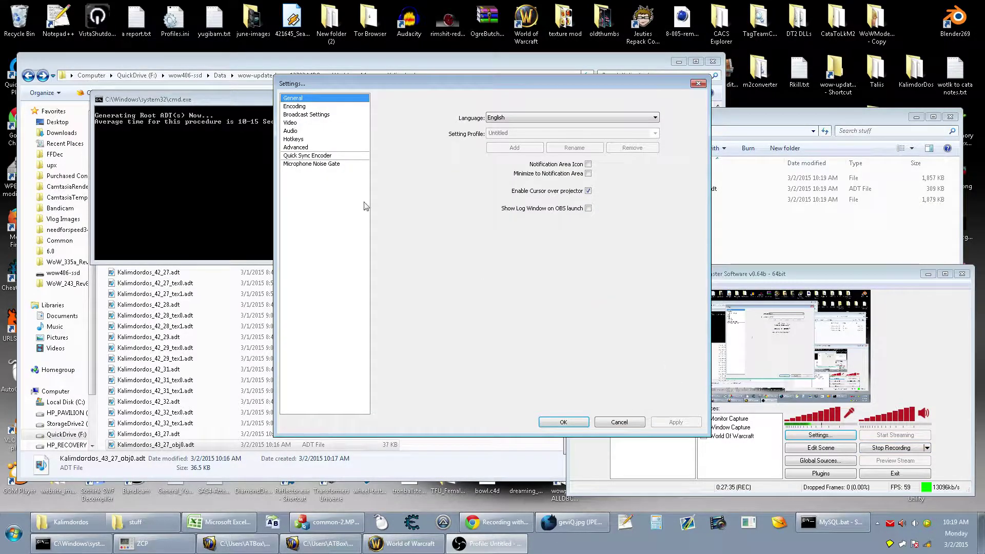
pyautogui.click(300, 123)
pyautogui.click(618, 422)
pyautogui.click(927, 274)
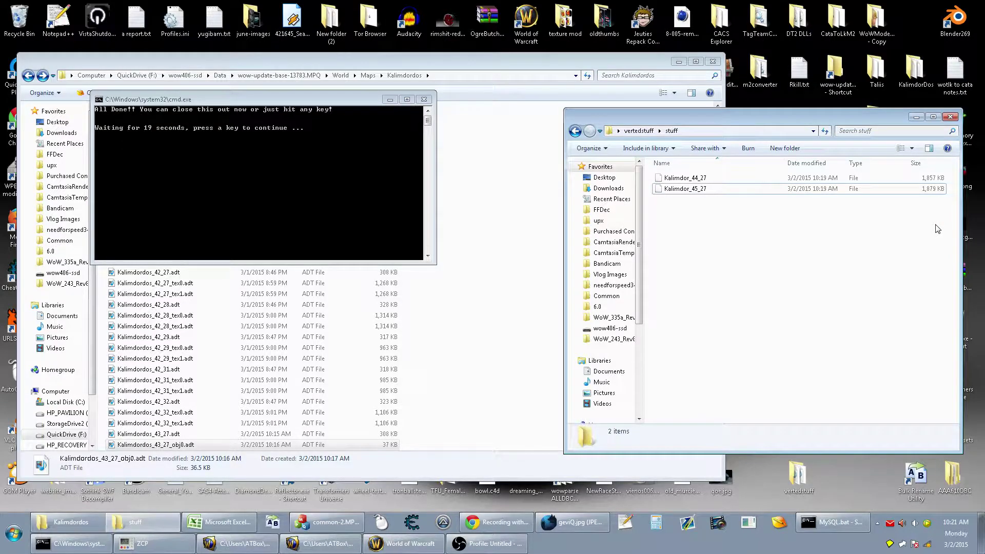
# Close the finished converter console and open the parent vertedstuff folder
pyautogui.click(309, 161)
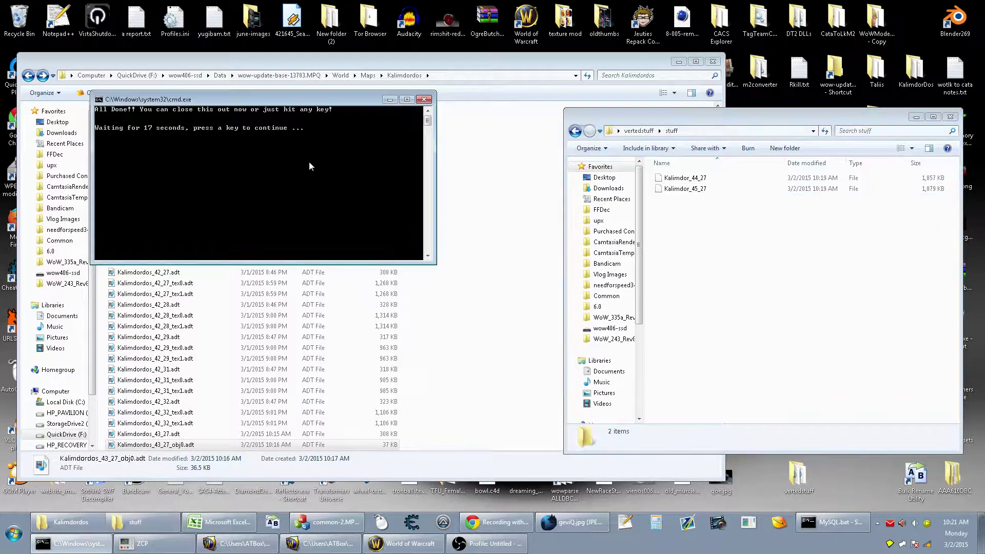
pyautogui.press('Return')
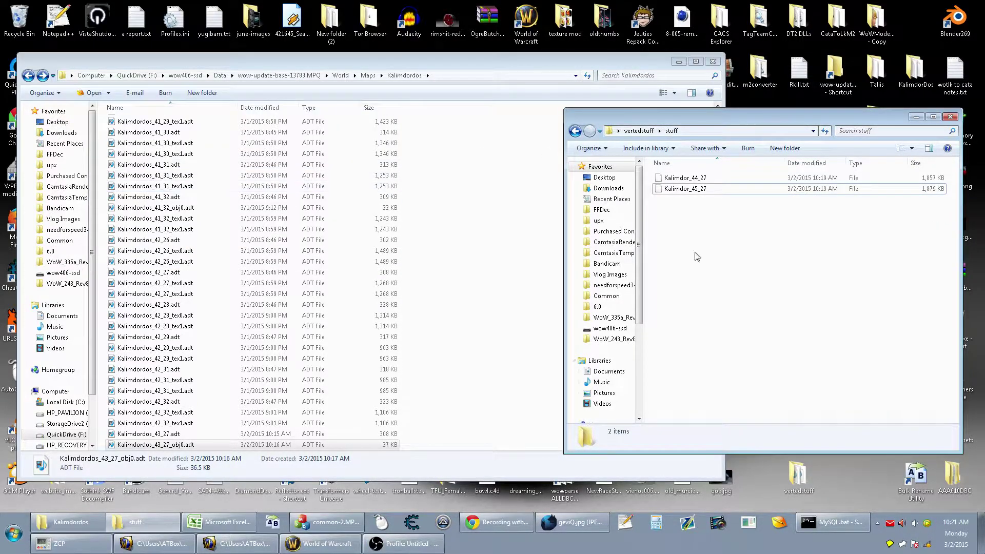
pyautogui.click(638, 131)
# Copy the Kalimdor_44_27 and Kalimdor_45_27 ADT files except the obj0 ones into the Kalimdordos folder, and permanently delete those copies
pyautogui.moveTo(762, 293); pyautogui.dragTo(506, 238)
pyautogui.keyDown('ctrl'); pyautogui.click(710, 200); pyautogui.keyUp('ctrl')
pyautogui.keyDown('ctrl'); pyautogui.click(724, 243); pyautogui.keyUp('ctrl')
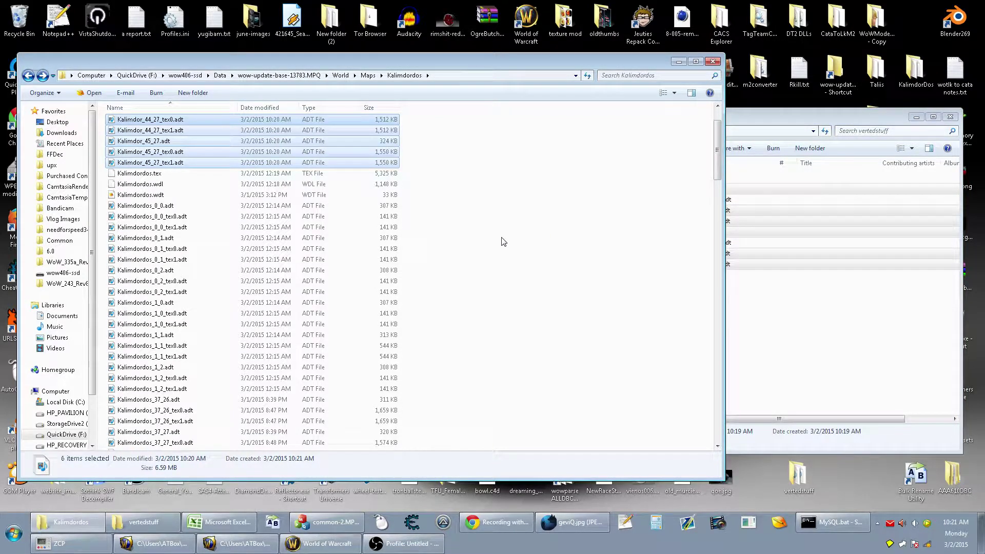
pyautogui.hotkey('shift', 'Delete')
pyautogui.click(534, 270)
# Copy the vertedstuff folder path and load that folder in Bulk Rename Utility
pyautogui.click(782, 320)
pyautogui.hotkey('alt', 'd')
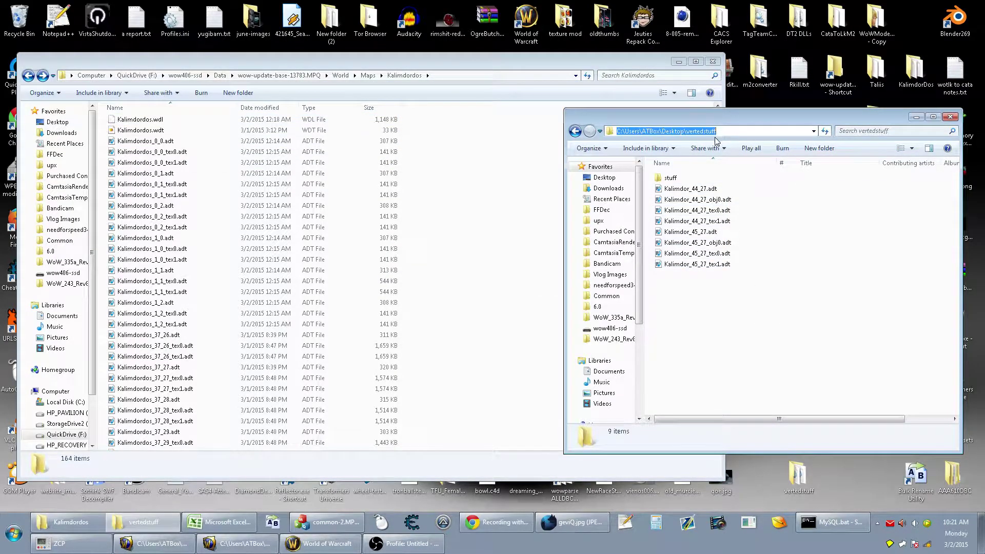
pyautogui.click(277, 522)
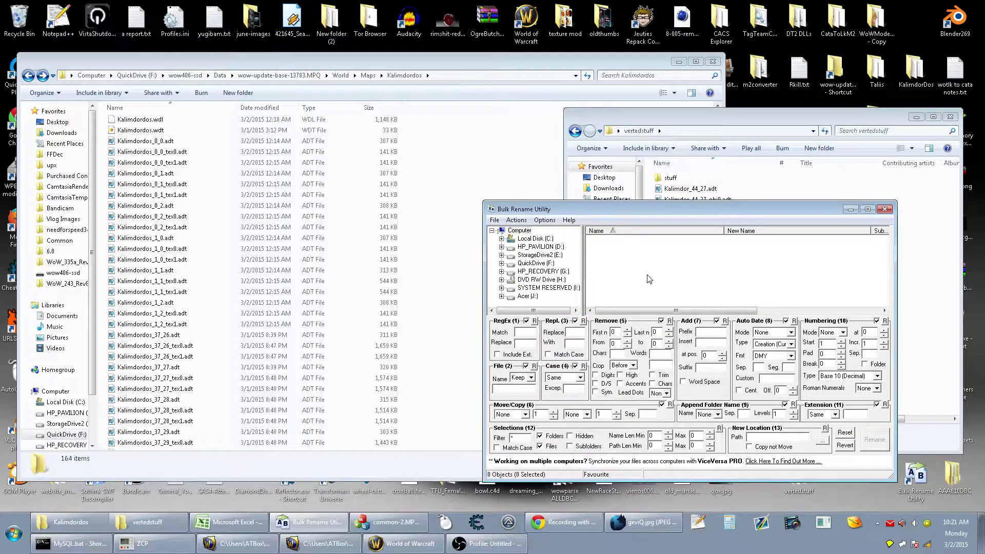
pyautogui.hotkey('ctrl', 'j')
pyautogui.hotkey('ctrl', 'v')
pyautogui.press('Return')
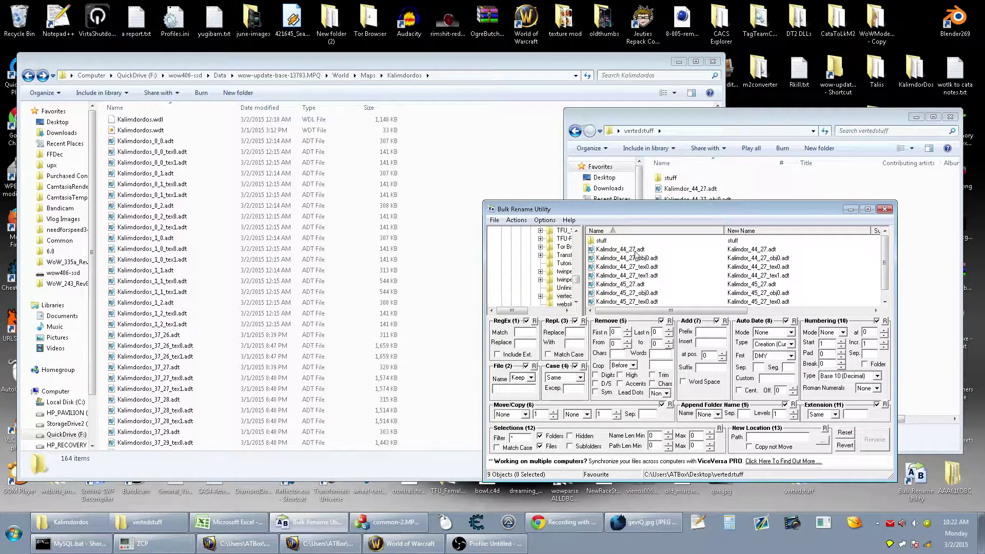
# Set up a replacement rule in Bulk Rename Utility that changes Kalimdor to Kalimdordos in the file names
pyautogui.click(636, 249)
pyautogui.scroll(-1, 636, 254)
pyautogui.keyDown('shift'); pyautogui.click(636, 302); pyautogui.keyUp('shift')
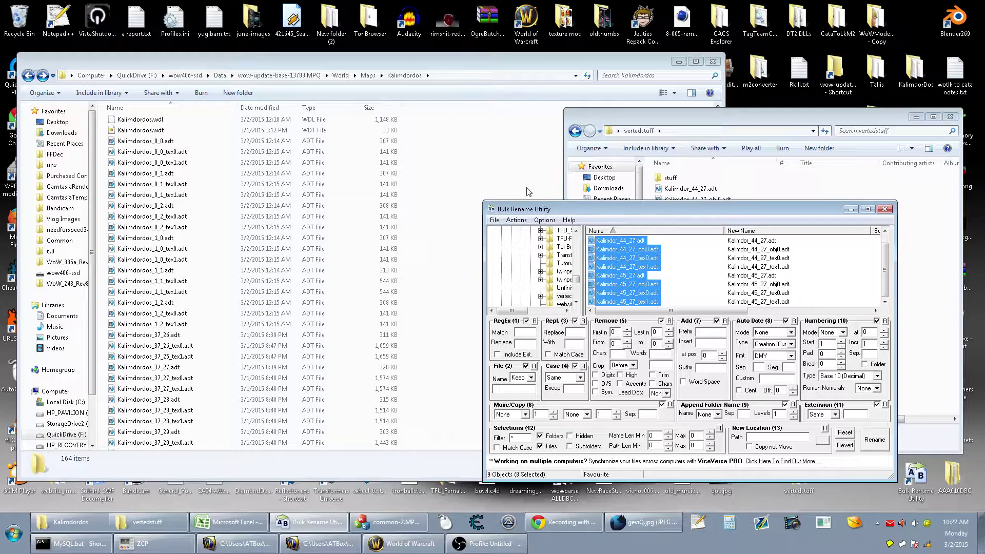
pyautogui.moveTo(539, 209); pyautogui.dragTo(302, 185)
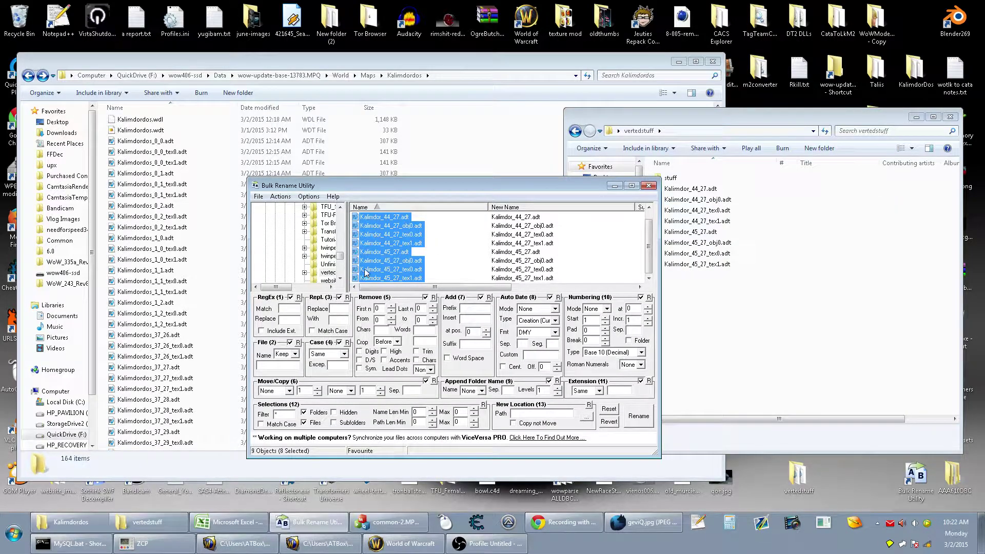
pyautogui.click(379, 217)
pyautogui.click(379, 217)
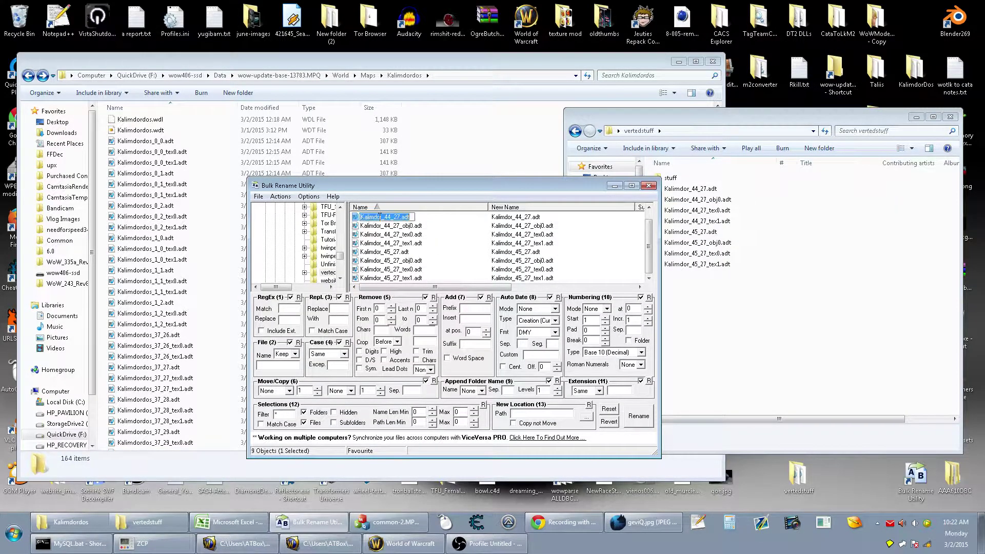
pyautogui.click(341, 309)
pyautogui.write('Kalimdor')
pyautogui.click(339, 319)
pyautogui.write('Kalimdor')
pyautogui.write('dos')
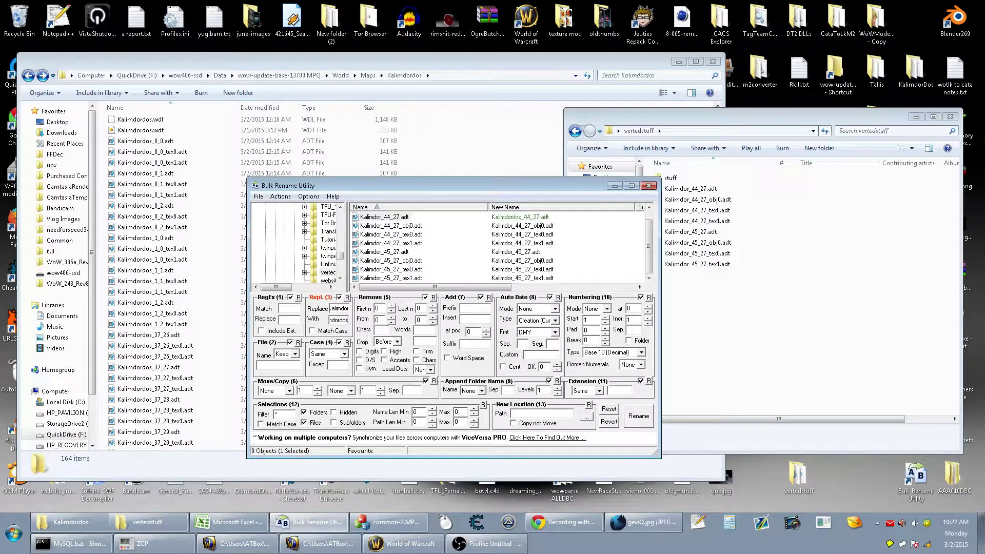
# Select all eight Kalimdor_44_27 and Kalimdor_45_27 ADT files and apply the rename to them
pyautogui.click(396, 219)
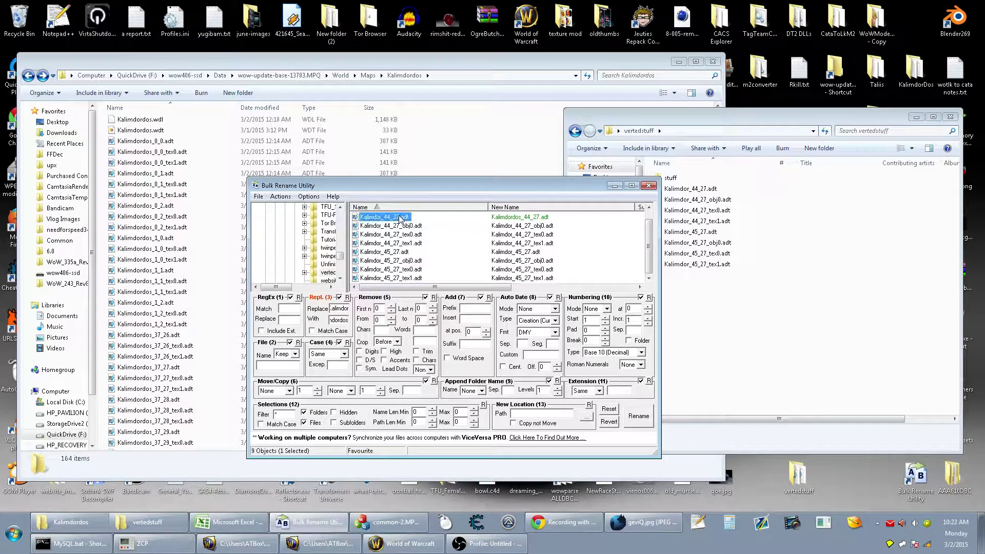
pyautogui.keyDown('shift'); pyautogui.click(401, 278); pyautogui.keyUp('shift')
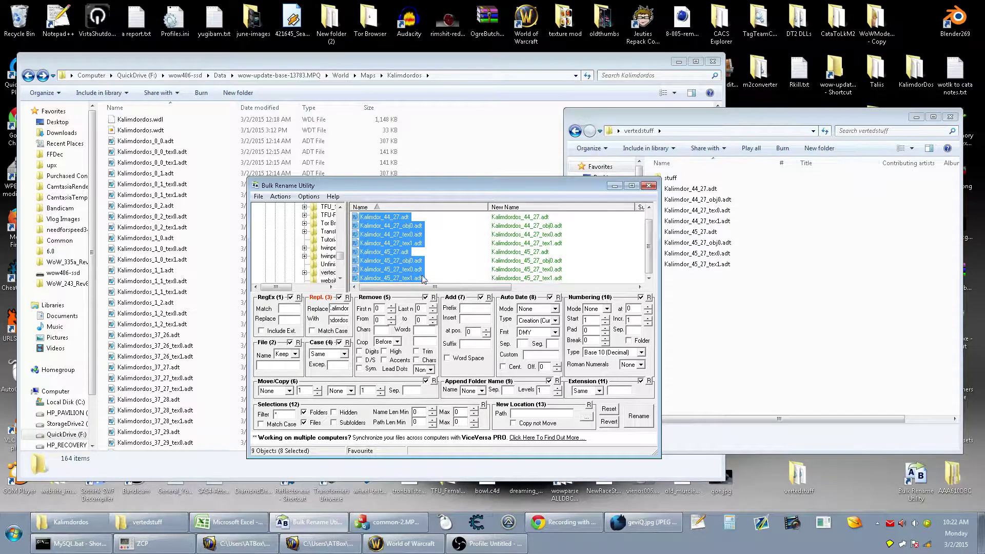
pyautogui.click(639, 418)
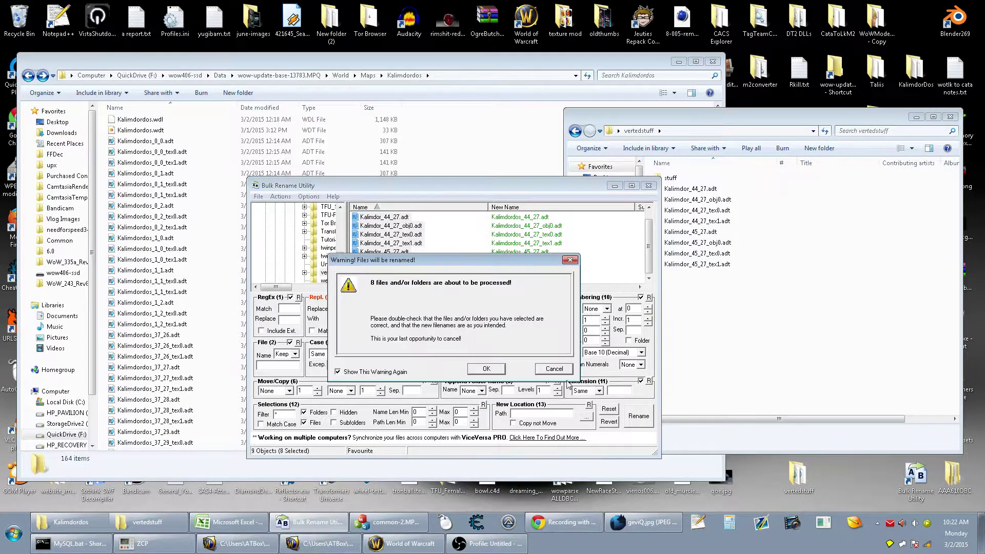
pyautogui.click(493, 369)
pyautogui.click(486, 368)
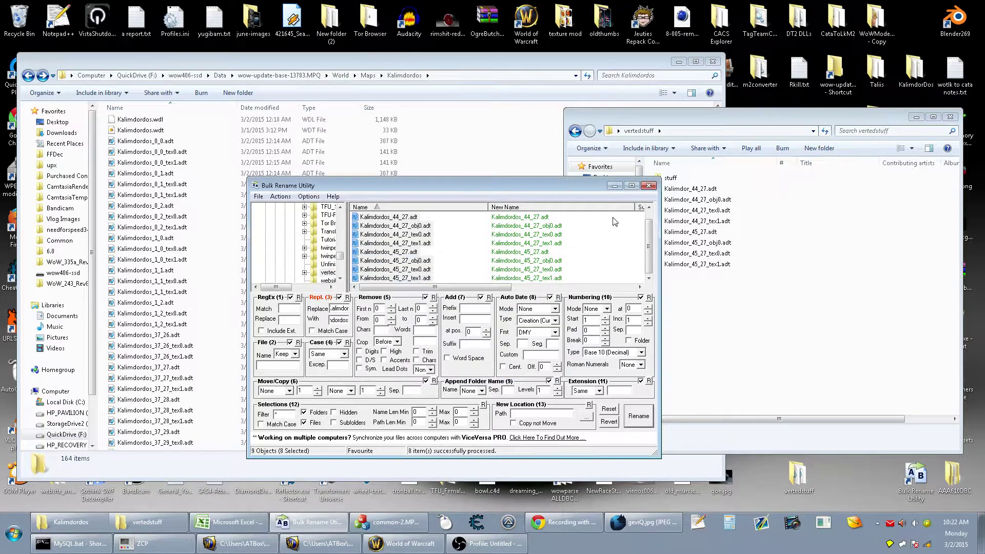
# Copy the six renamed Kalimdordos_44_27 and Kalimdordos_45_27 ADT files, excluding both obj0 files, into the Kalimdordos maps folder
pyautogui.moveTo(773, 315); pyautogui.dragTo(698, 203)
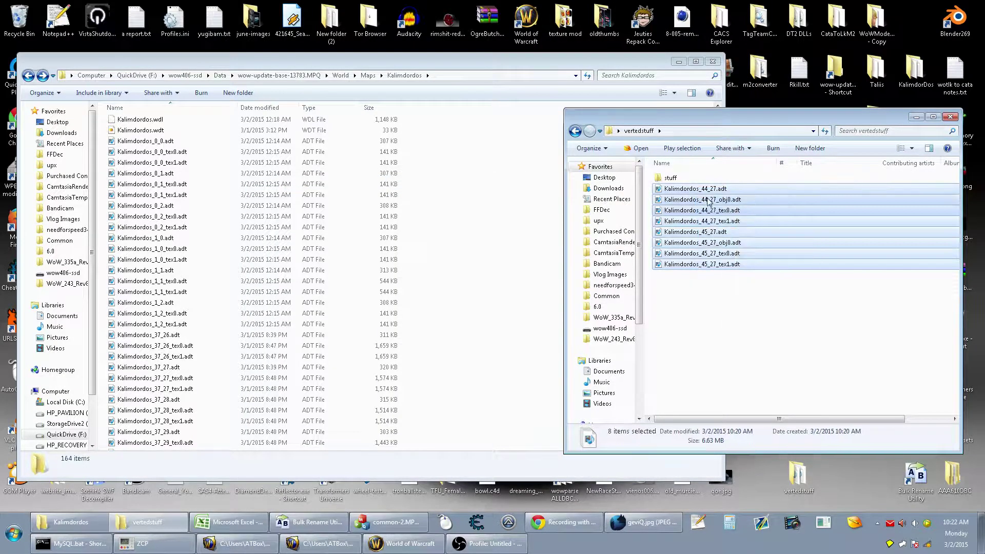
pyautogui.keyDown('ctrl'); pyautogui.click(699, 200); pyautogui.keyUp('ctrl')
pyautogui.keyDown('ctrl'); pyautogui.click(695, 243); pyautogui.keyUp('ctrl')
pyautogui.keyDown('ctrl'); pyautogui.click(700, 190); pyautogui.keyUp('ctrl')
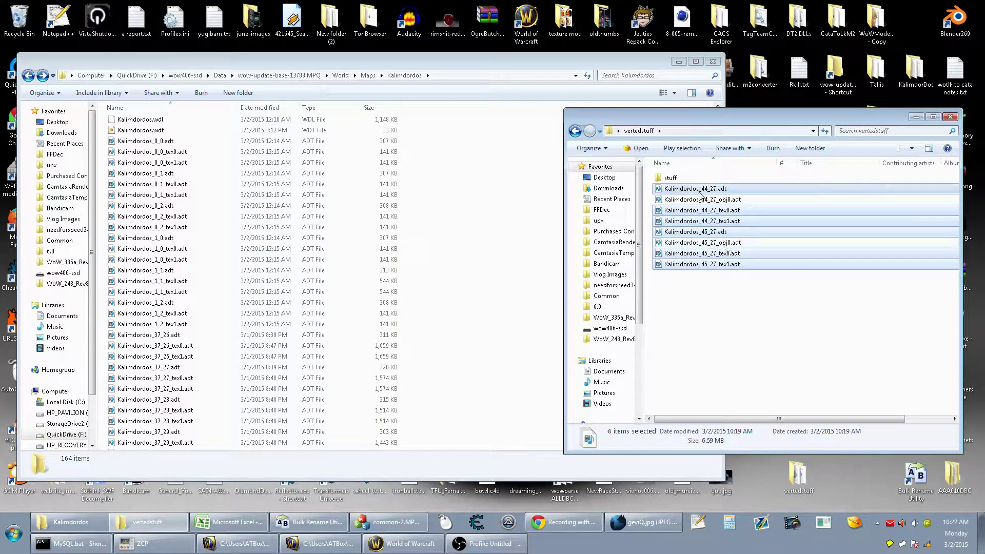
pyautogui.click(435, 211)
pyautogui.hotkey('ctrl', 'v')
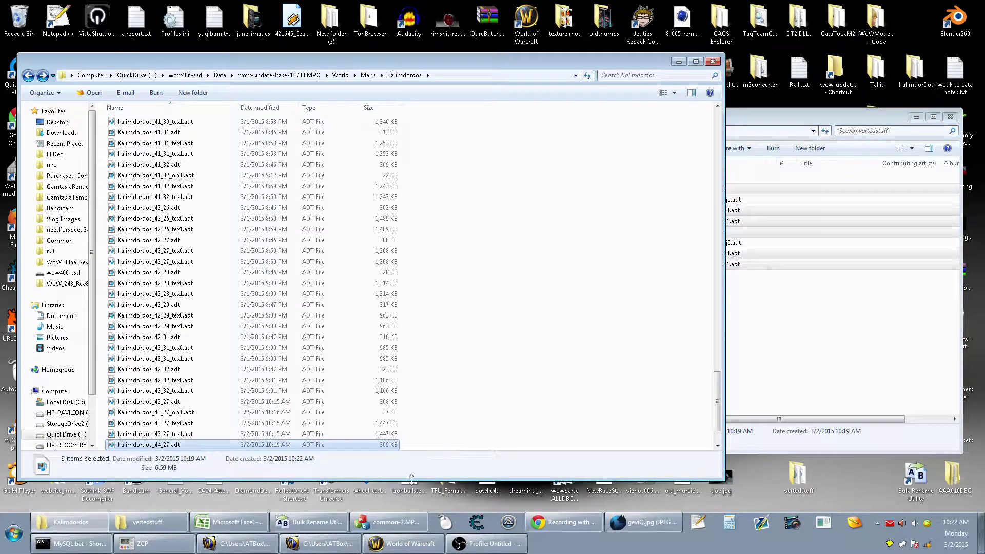
# Switch to World of Warcraft, log the character out and re-enter the world to load the copied tiles
pyautogui.click(405, 543)
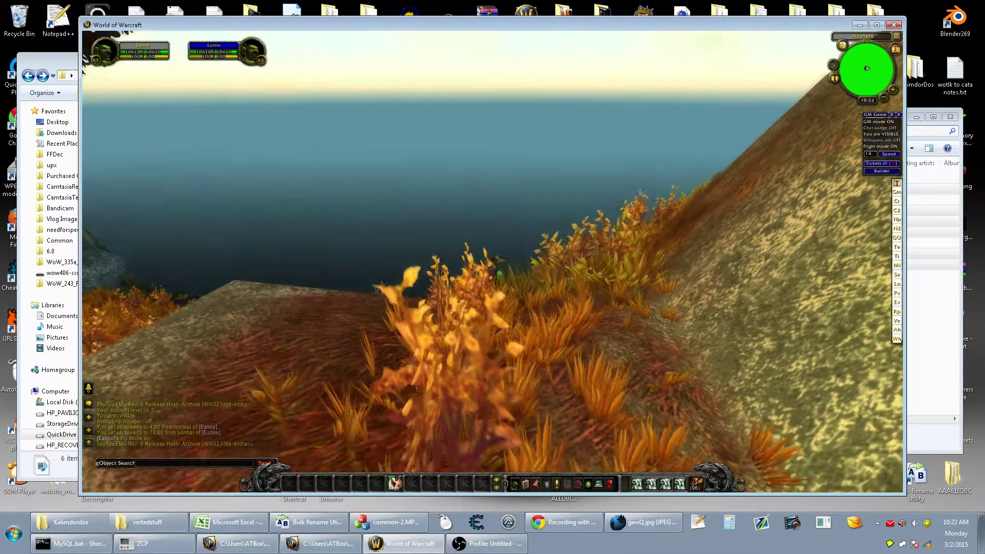
pyautogui.write('/logout')
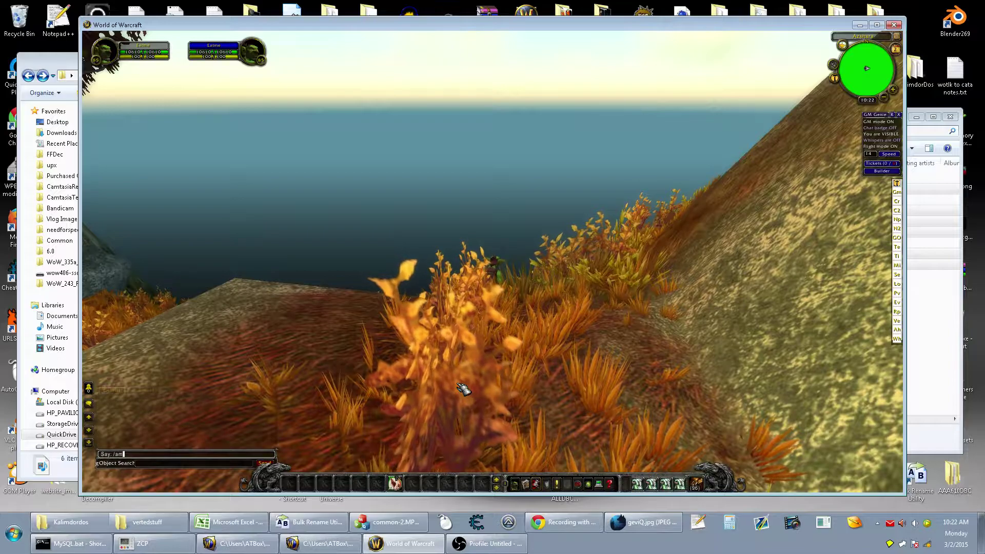
pyautogui.press('Return')
pyautogui.press('Return')
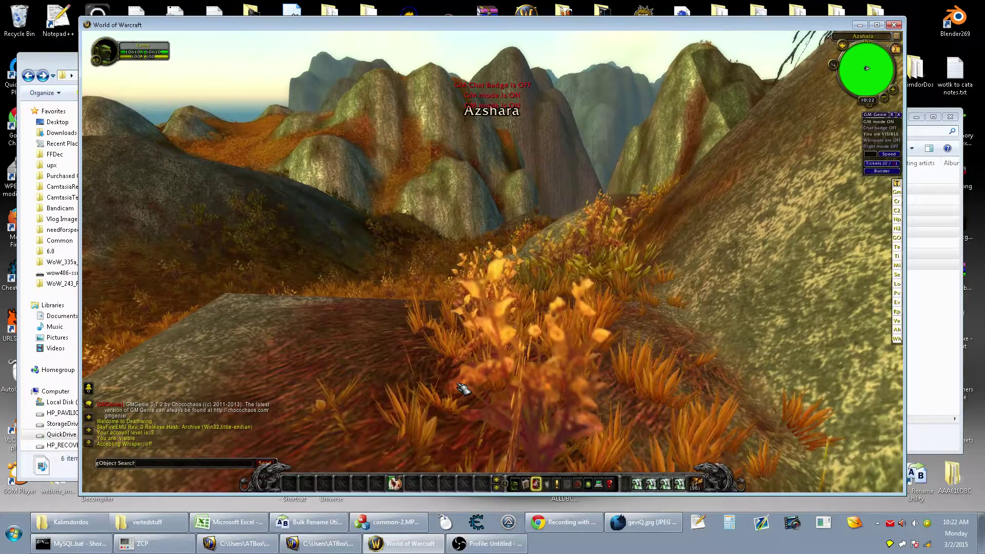
# Walk through Azshara, raise the character's speed to 13 and turn on flight mode
pyautogui.press('w')
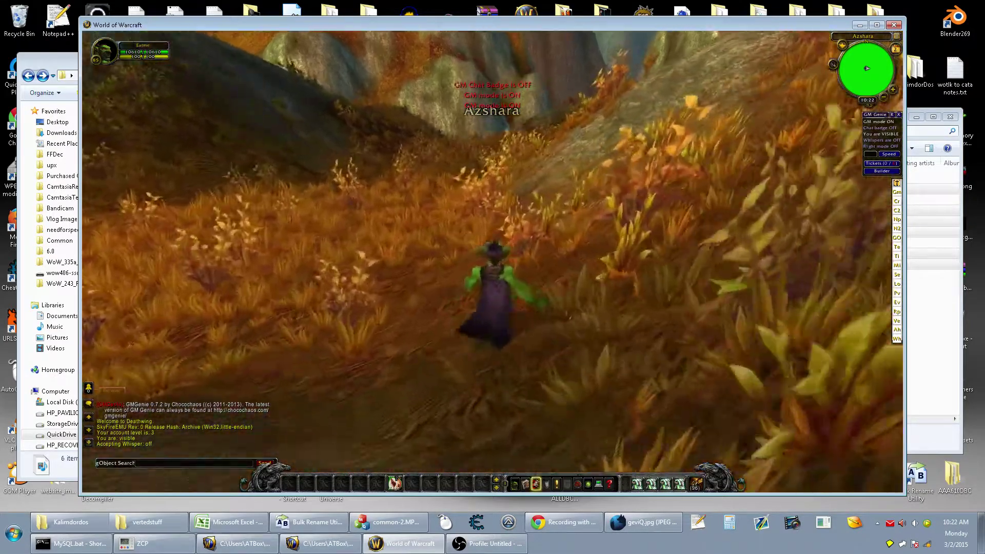
pyautogui.press('w')
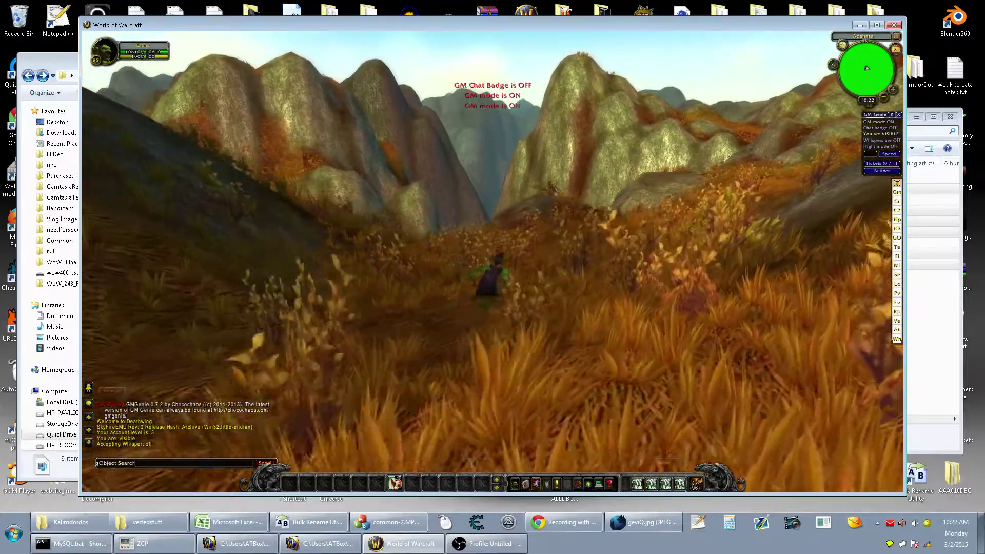
pyautogui.press('w')
pyautogui.moveTo(685, 241); pyautogui.dragTo(685, 308)
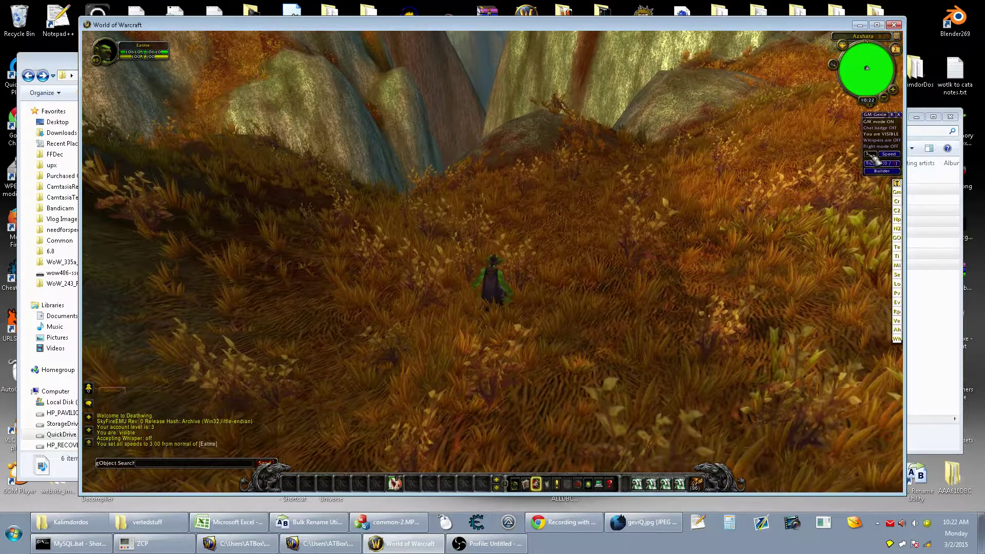
pyautogui.click(889, 147)
pyautogui.press('w')
# Fly over the Azshara cliffs and Ravencrest Monument to examine the terrain of the newly added tiles
pyautogui.moveTo(600, 229); pyautogui.dragTo(647, 261)
pyautogui.press('w')
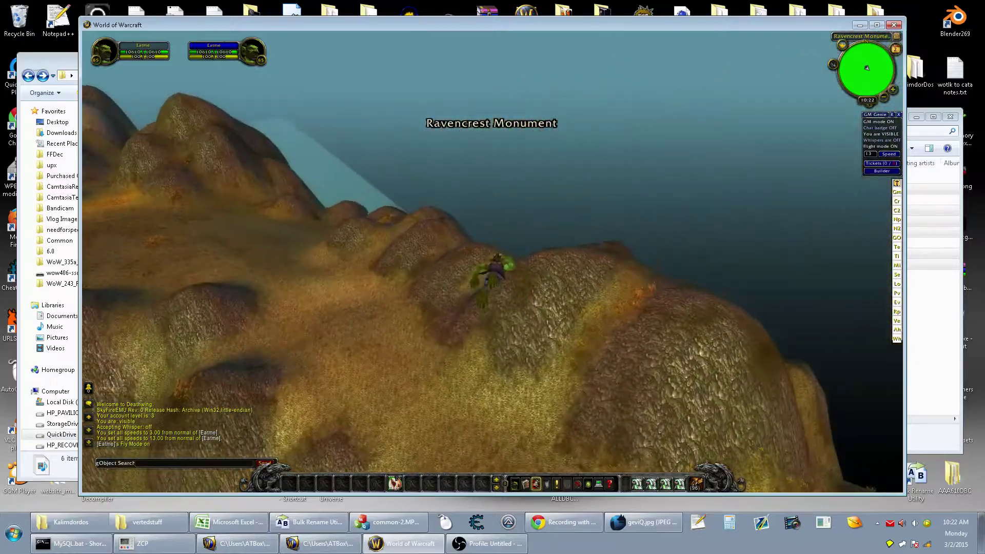
pyautogui.press('w')
pyautogui.moveTo(602, 227); pyautogui.dragTo(461, 215)
pyautogui.press('w')
pyautogui.press('w')
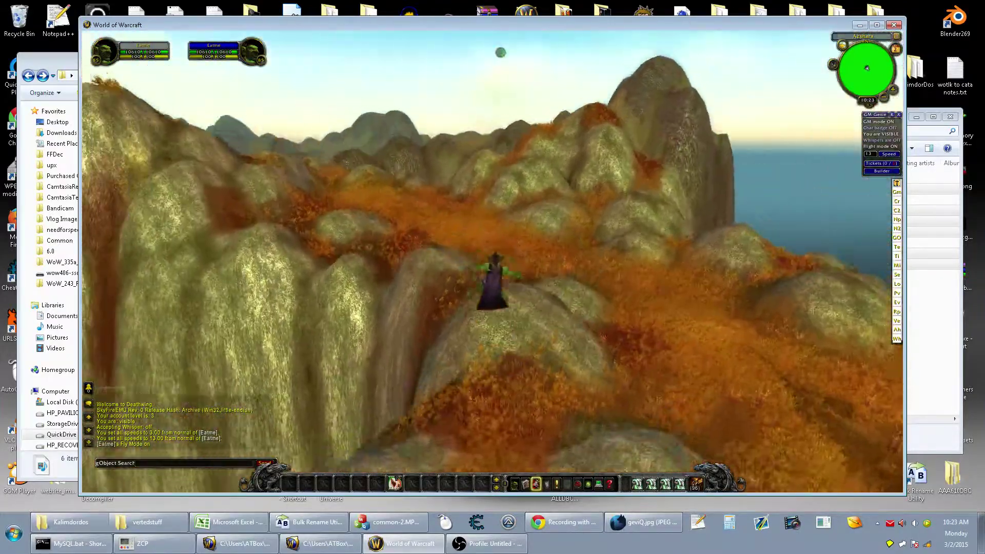
pyautogui.press('w')
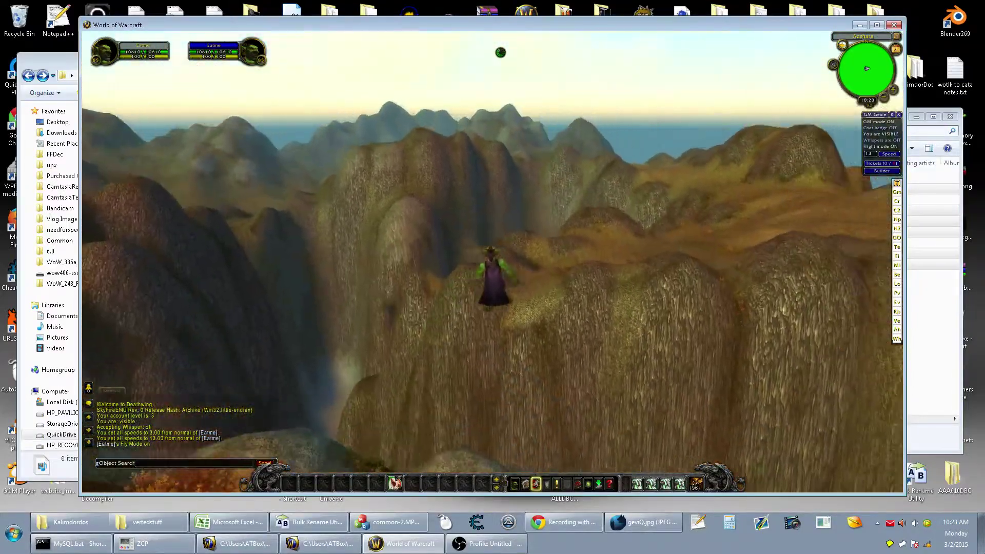
pyautogui.press('w')
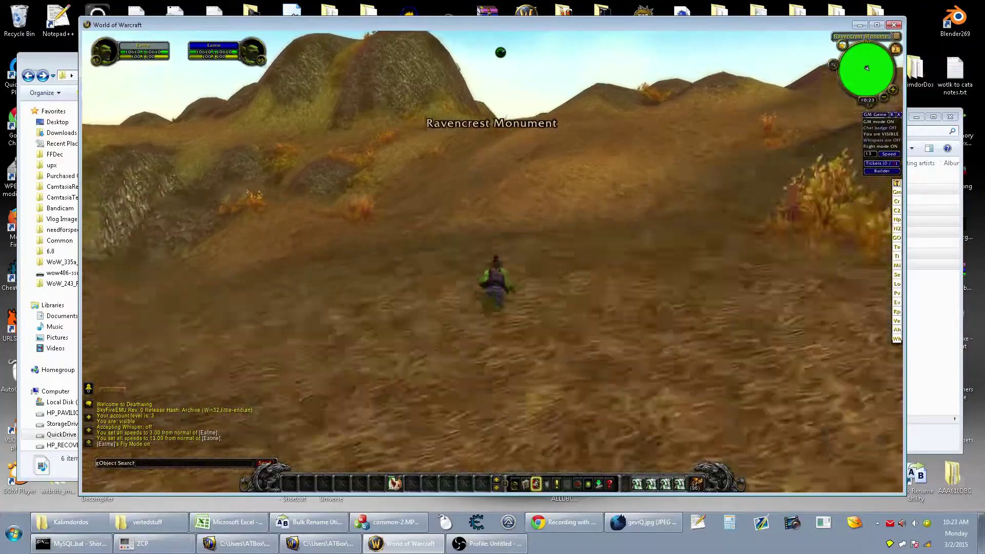
pyautogui.press('w')
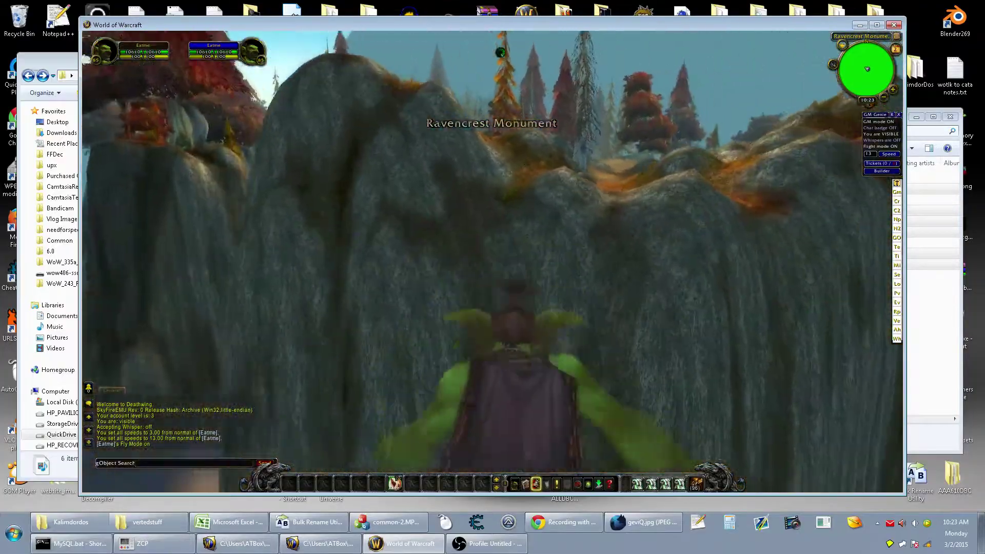
pyautogui.press('w')
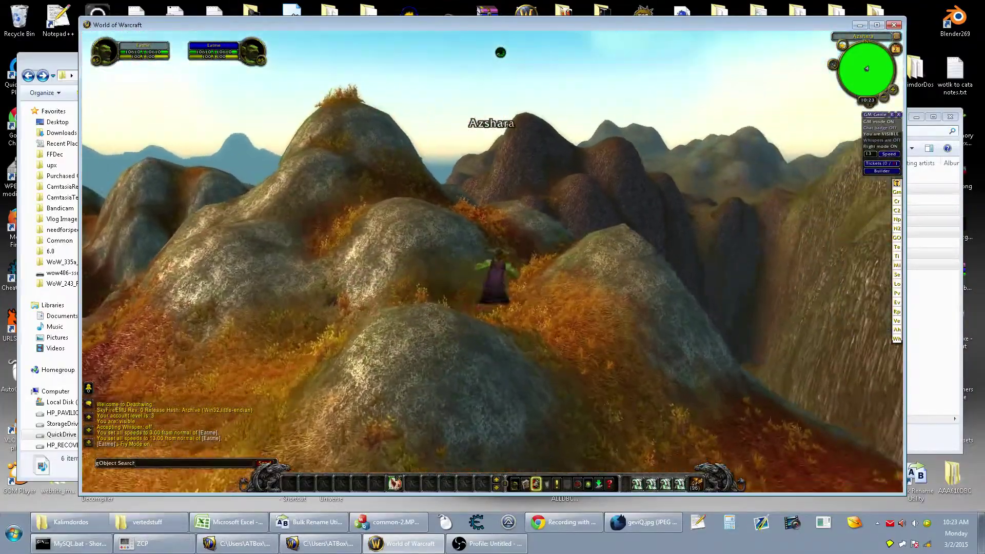
pyautogui.press('w')
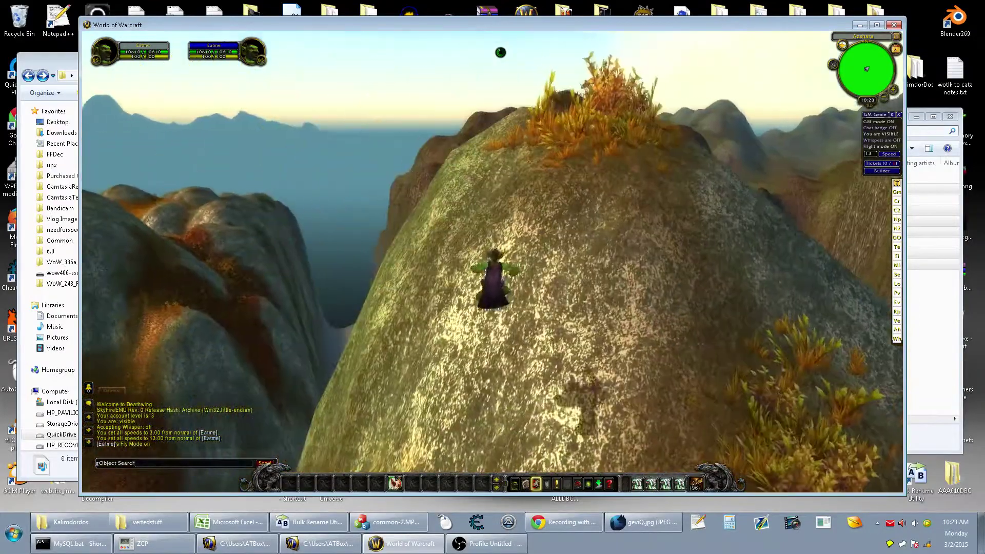
pyautogui.press('a')
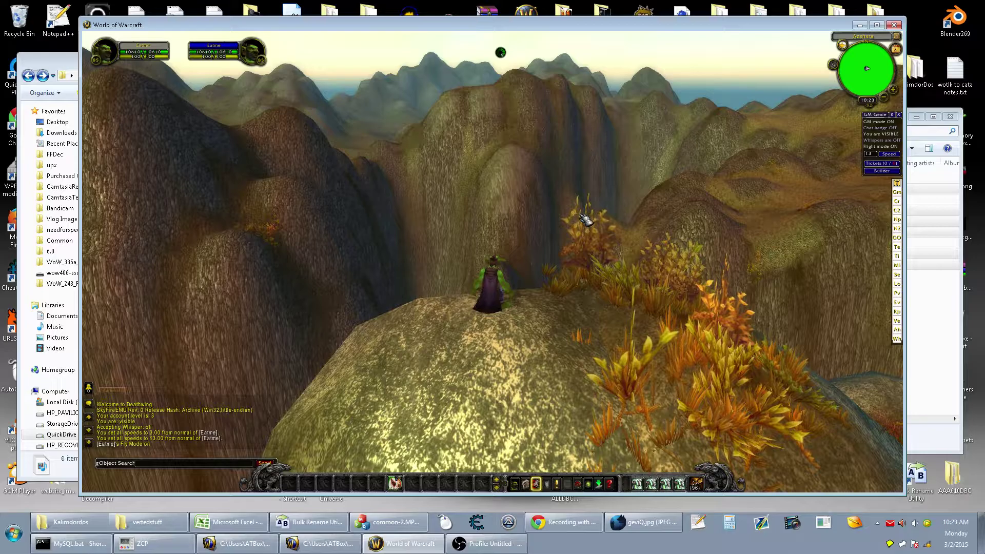
pyautogui.moveTo(584, 220); pyautogui.dragTo(585, 220)
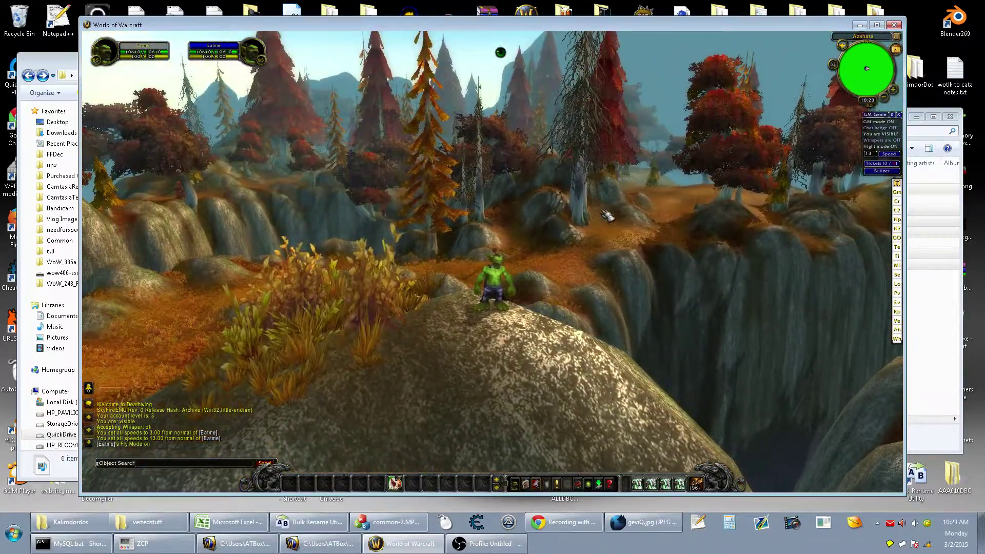
# Minimize the game and copy Kalimdordos_44_27_obj0.adt from vertedstuff into the Kalimdordos maps folder
pyautogui.click(864, 27)
pyautogui.click(815, 118)
pyautogui.click(696, 204)
pyautogui.moveTo(695, 204); pyautogui.dragTo(474, 210)
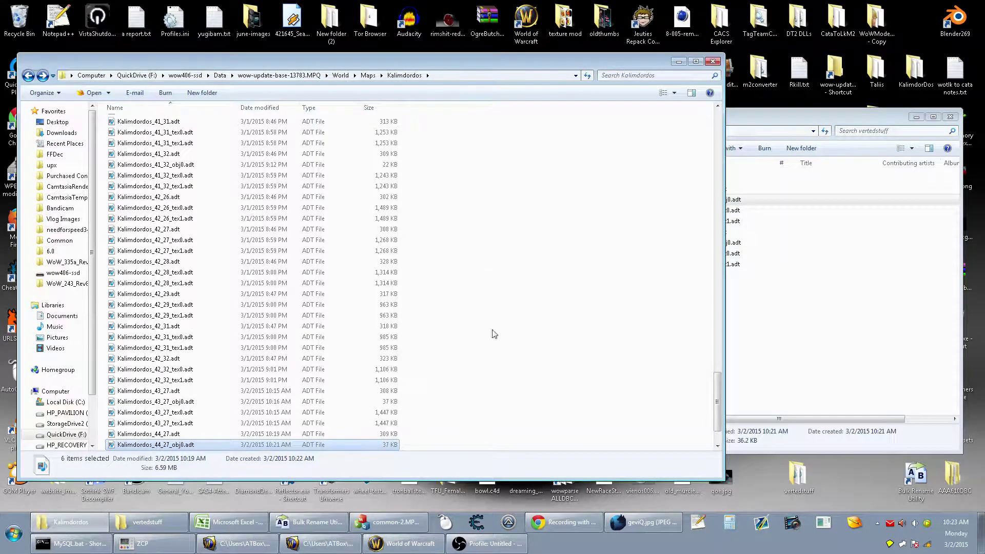
# Log the character out and back in to test the 44_27 obj0 file, and dismiss the client's error dialogs
pyautogui.click(433, 550)
pyautogui.write('/camp')
pyautogui.press('Return')
pyautogui.press('Return')
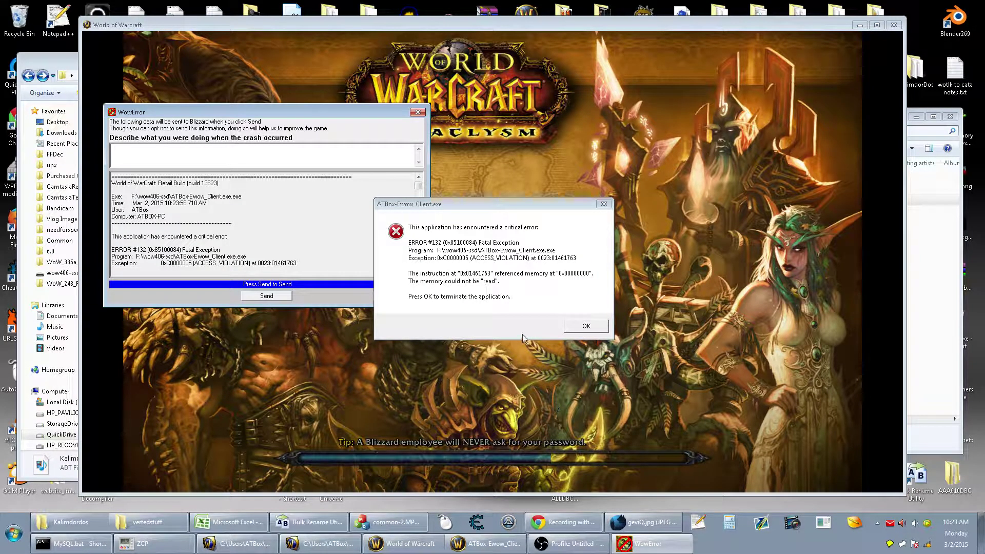
pyautogui.click(570, 327)
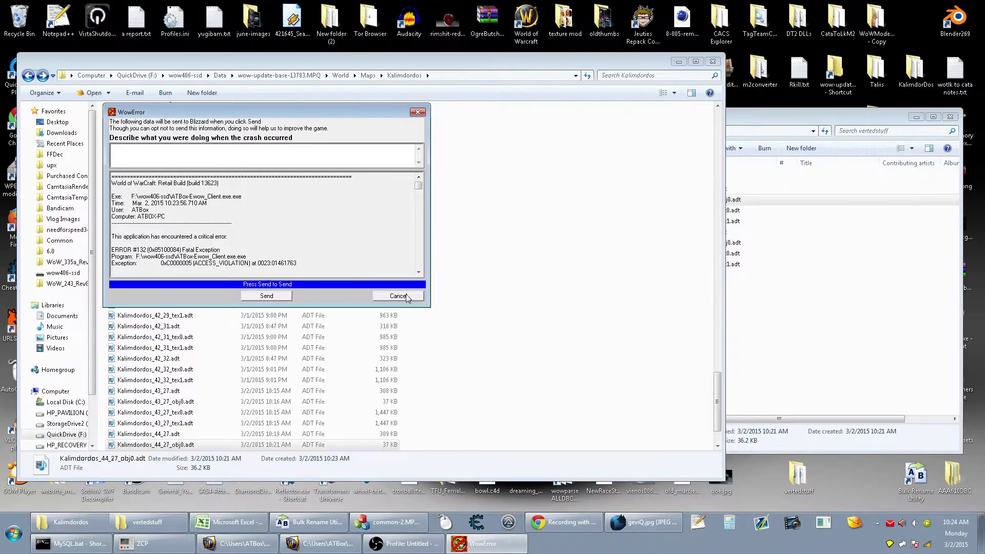
pyautogui.click(398, 296)
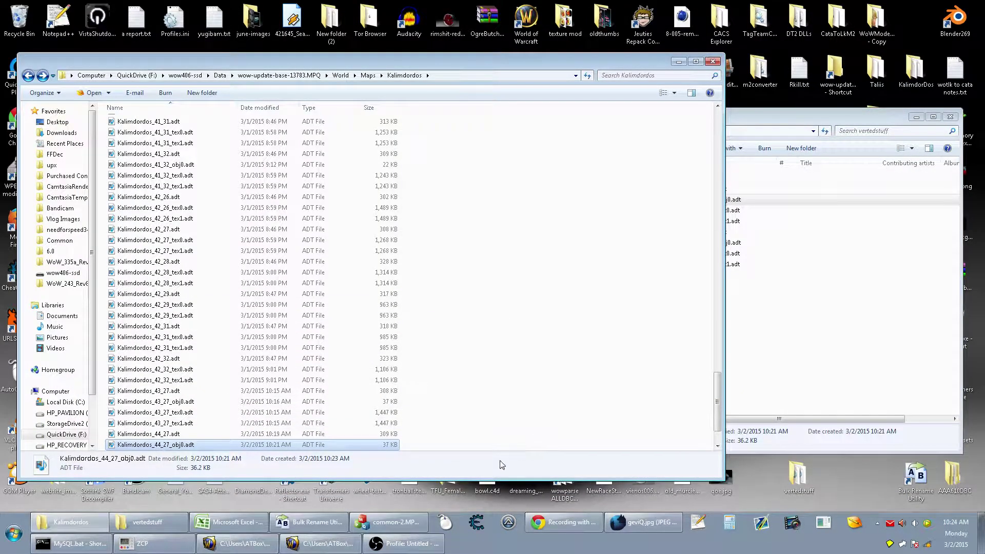
# Delete Kalimdordos_44_27_obj0.adt from the Kalimdordos maps folder and copy Kalimdordos_45_27_obj0.adt there from vertedstuff instead
pyautogui.press('Delete')
pyautogui.click(529, 307)
pyautogui.click(809, 411)
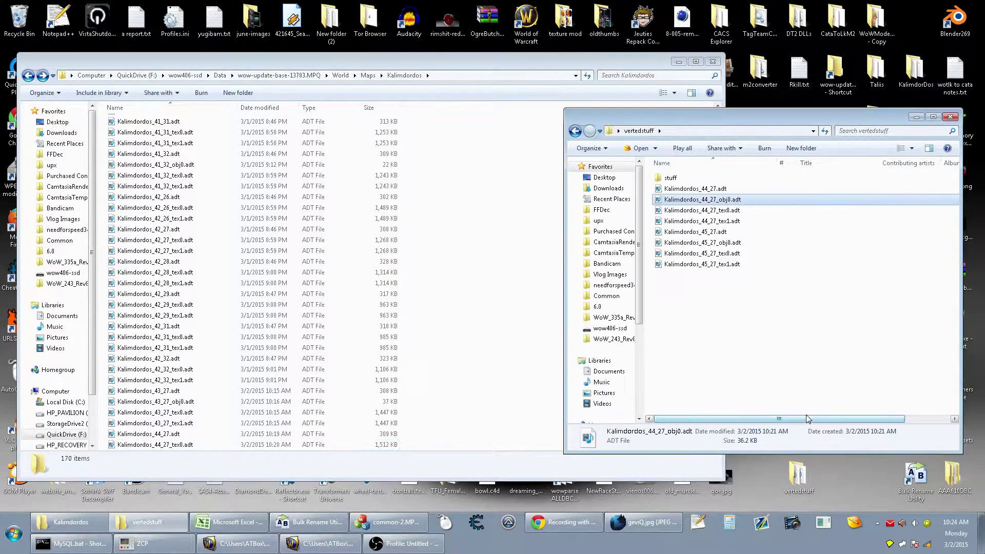
pyautogui.moveTo(700, 248); pyautogui.dragTo(468, 248)
# Launch the ATBox-Cata client, log in with the account password and enter the world with the selected level 85 rogue
pyautogui.click(13, 533)
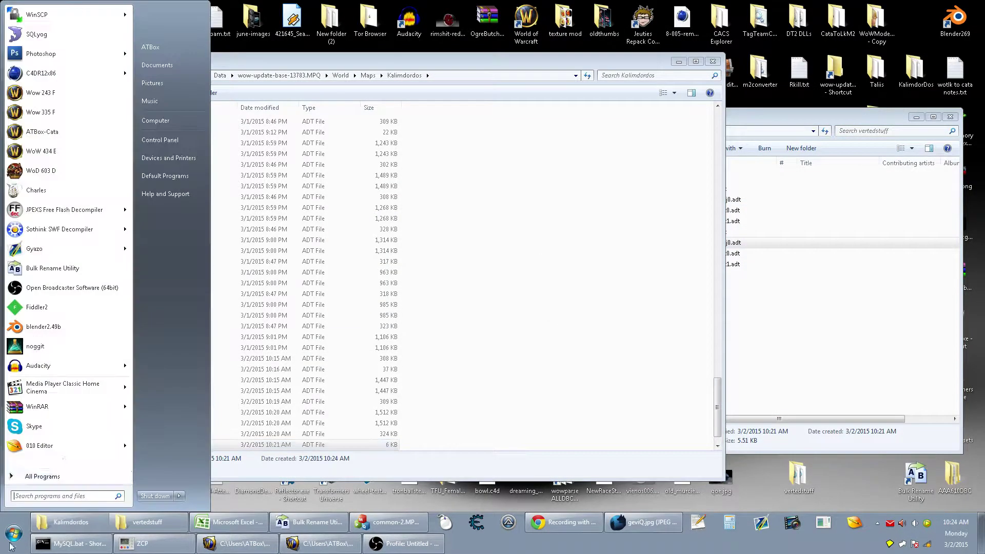
pyautogui.click(77, 132)
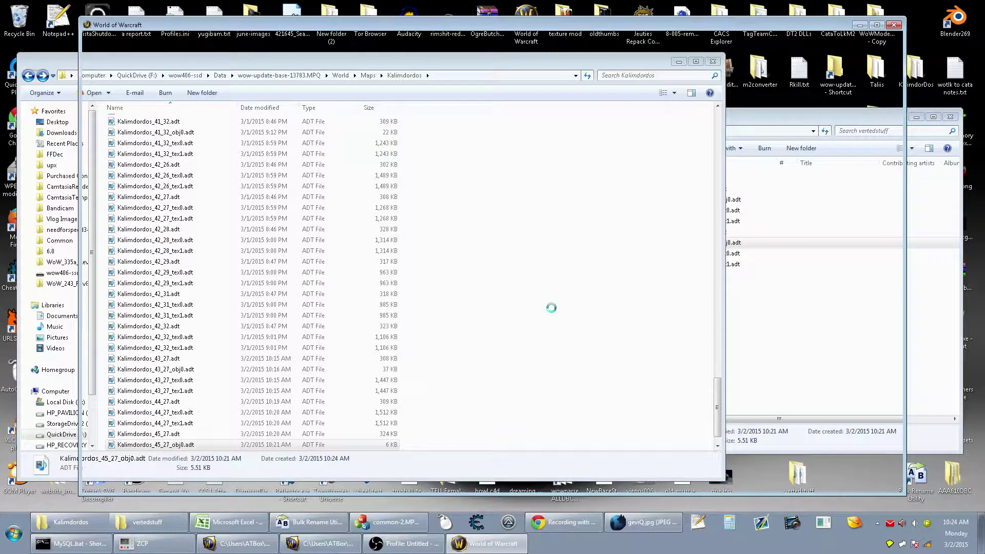
pyautogui.write('*')
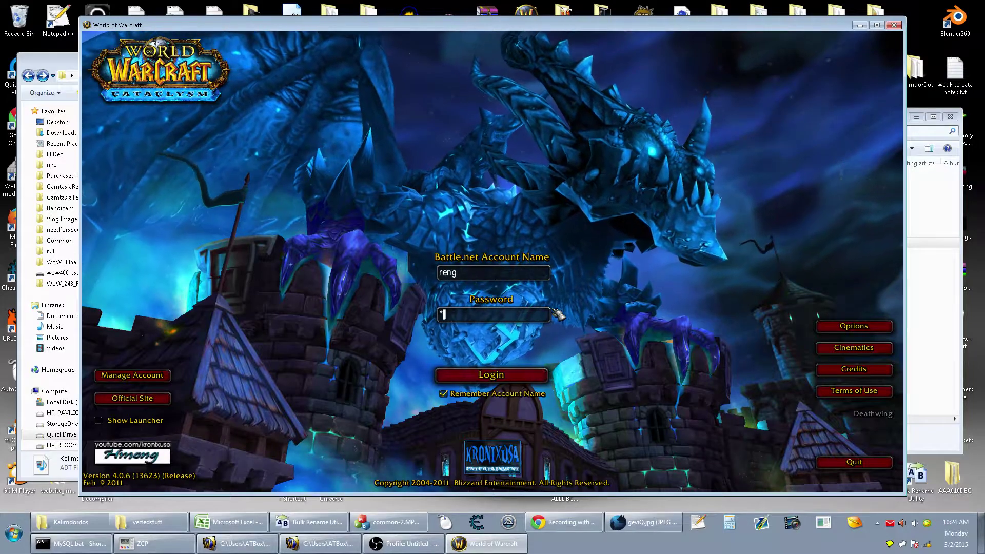
pyautogui.press('Return')
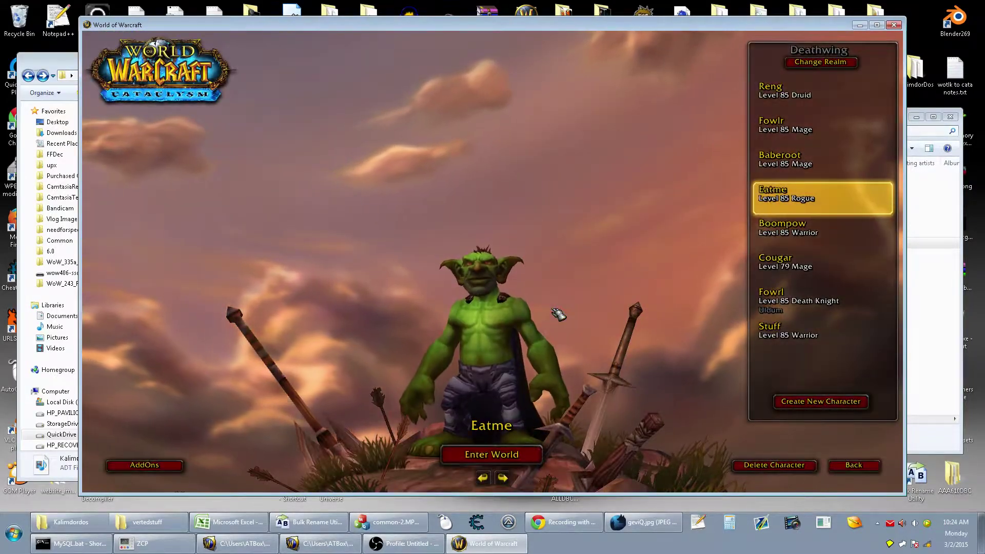
pyautogui.press('Return')
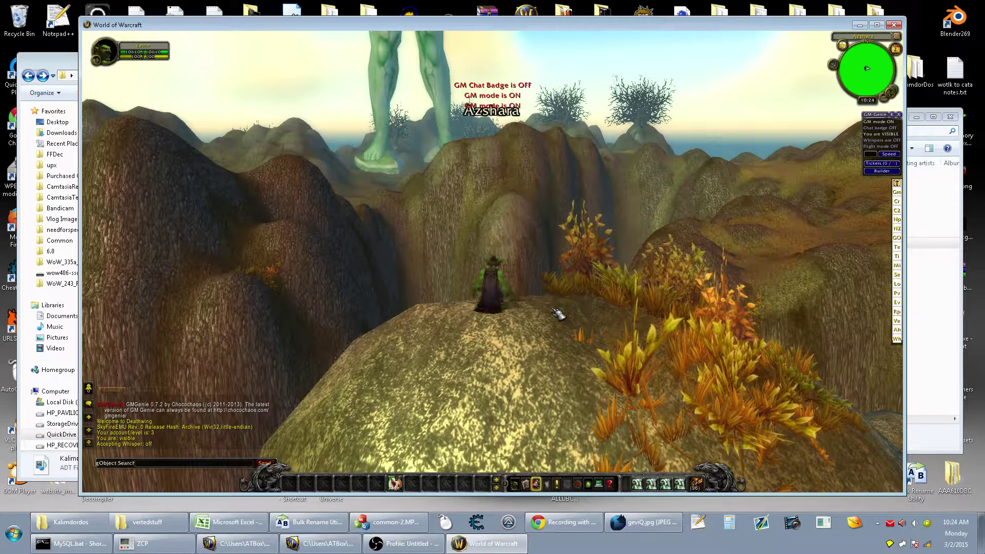
# Turn on flight mode for the character and raise its speed from the initial setting of 4 to 14
pyautogui.moveTo(558, 314); pyautogui.dragTo(713, 245)
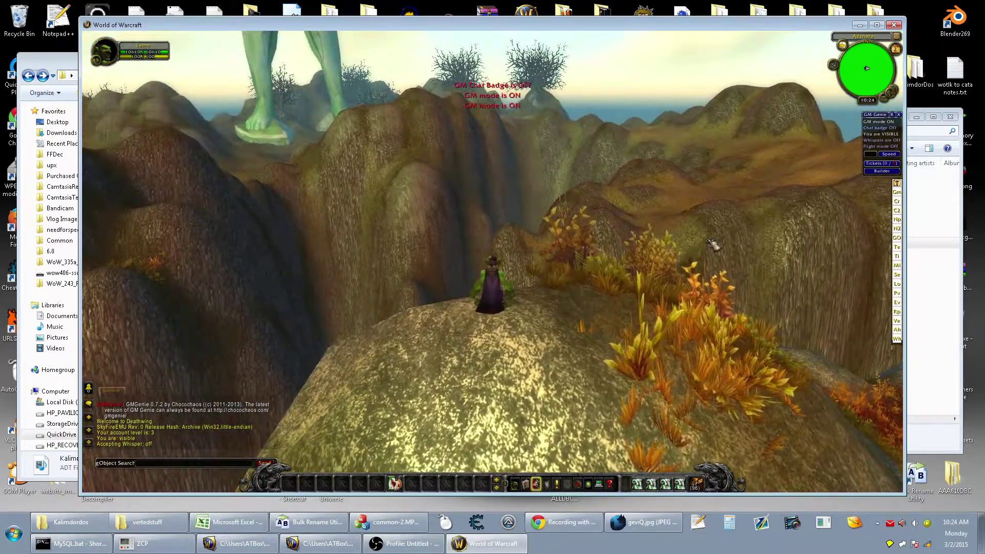
pyautogui.click(889, 154)
pyautogui.click(880, 146)
pyautogui.press('w')
pyautogui.moveTo(651, 202)
pyautogui.mouseDown()
pyautogui.moveTo(650, 215)
pyautogui.moveTo(821, 211)
pyautogui.moveTo(655, 206)
pyautogui.mouseUp()
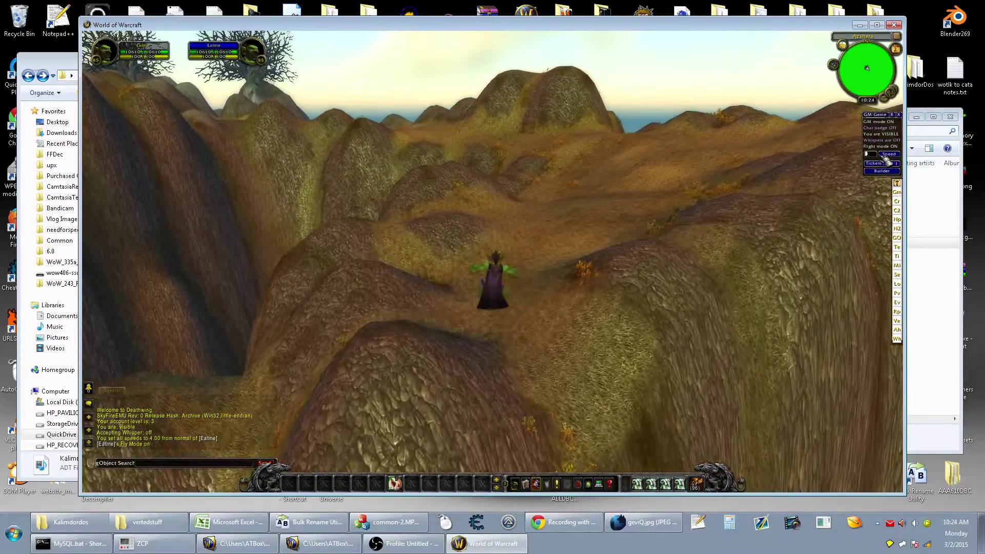
pyautogui.press('w')
# Fly across the map through Nightsong Woods to The Cemetary and examine where the terrain ends
pyautogui.moveTo(658, 194); pyautogui.dragTo(654, 215)
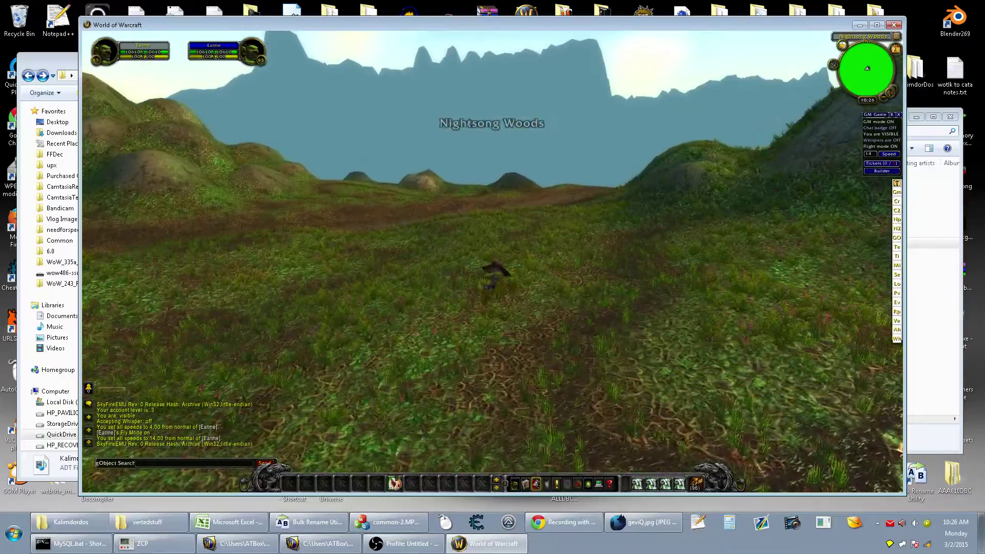
pyautogui.press('w')
pyautogui.press('a')
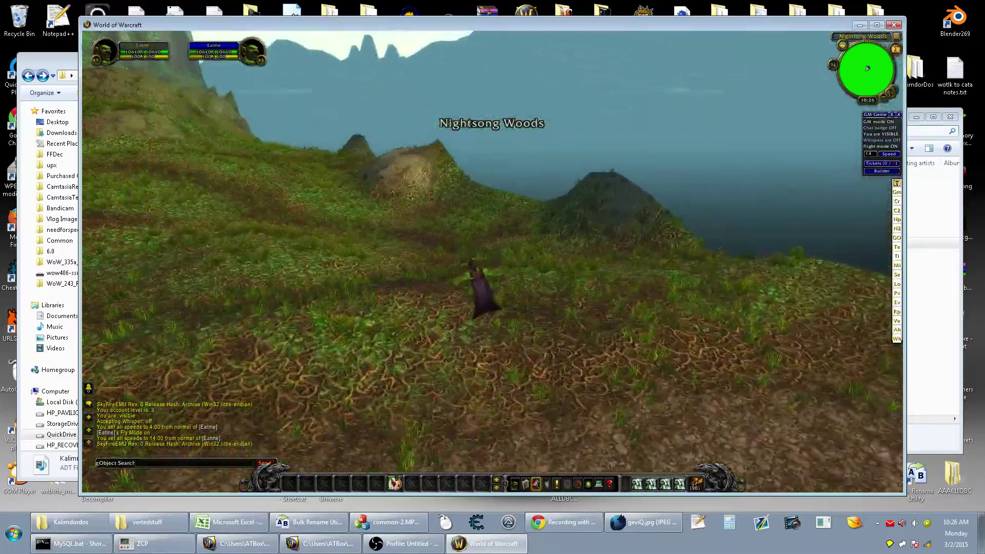
pyautogui.press('w')
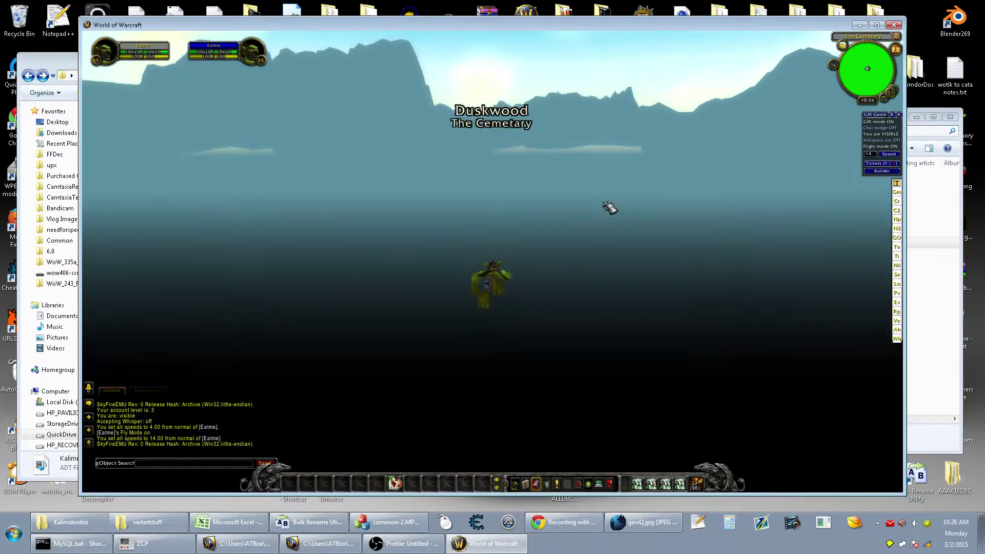
pyautogui.press('w')
pyautogui.moveTo(608, 206); pyautogui.dragTo(736, 206)
# Query the character's map coordinates at the missing terrain with the .gps command
pyautogui.press('Return')
pyautogui.write('.gps')
pyautogui.press('Return')
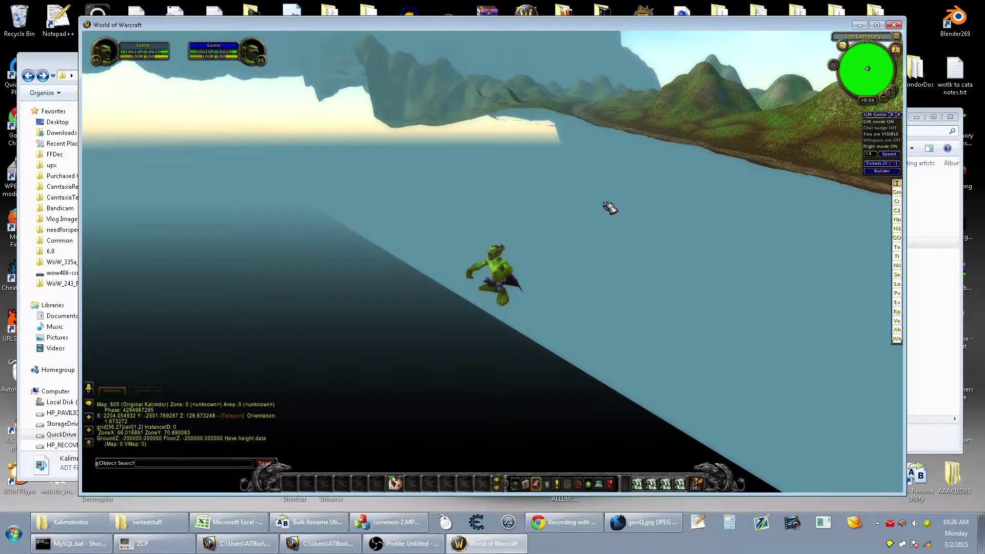
# Switch to the ADT position calculator in Excel and enter X 2204 and Y -2501 in its reverse section
pyautogui.click(229, 522)
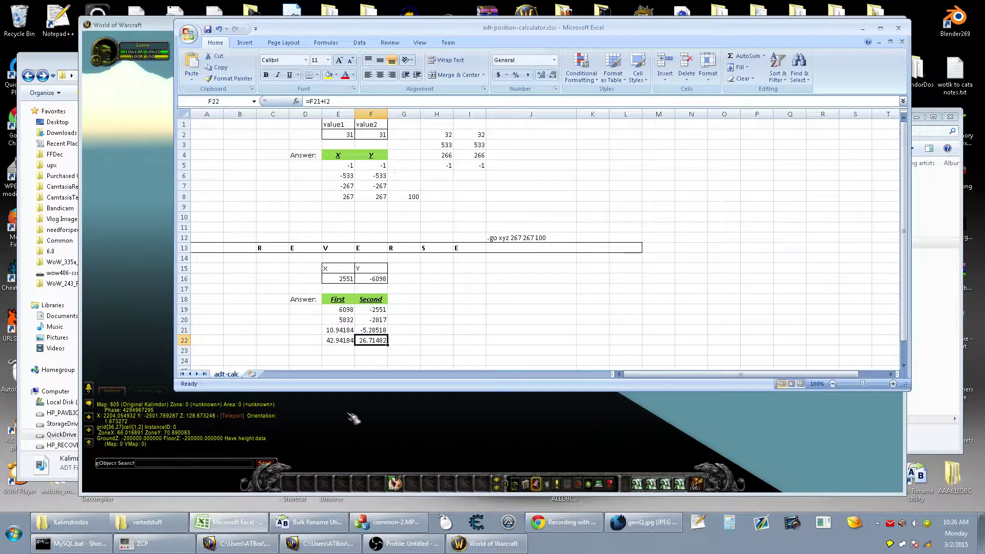
pyautogui.click(343, 279)
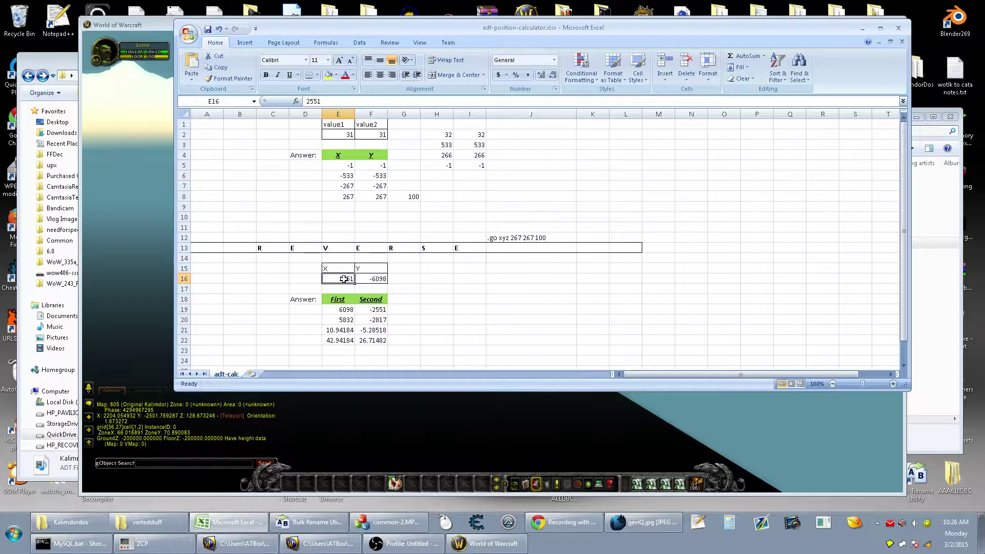
pyautogui.write('2204')
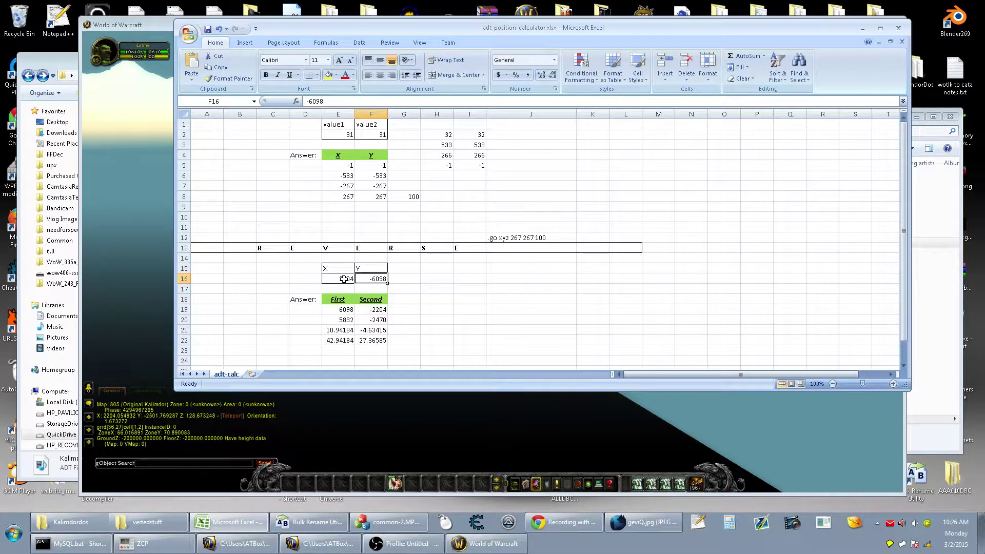
pyautogui.write('-2501')
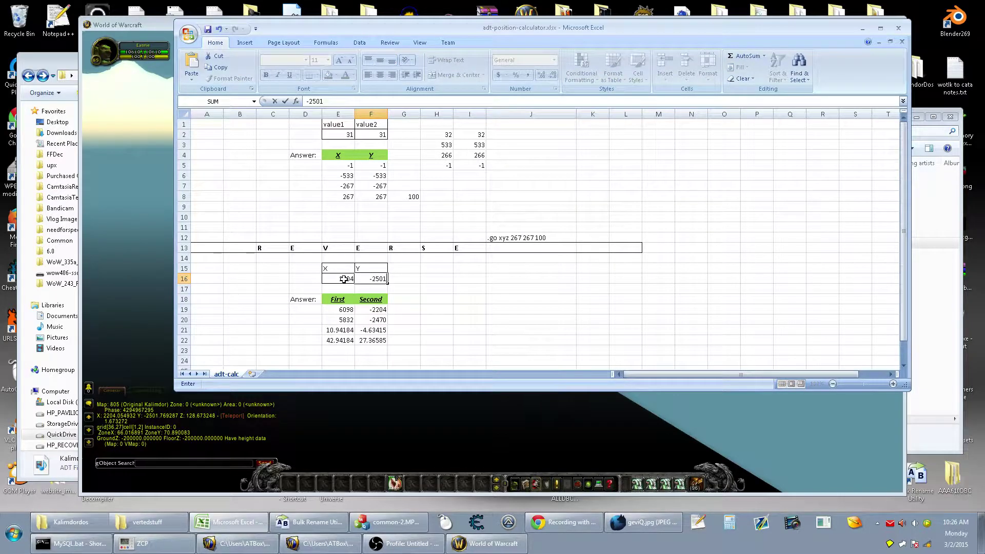
pyautogui.press('Return')
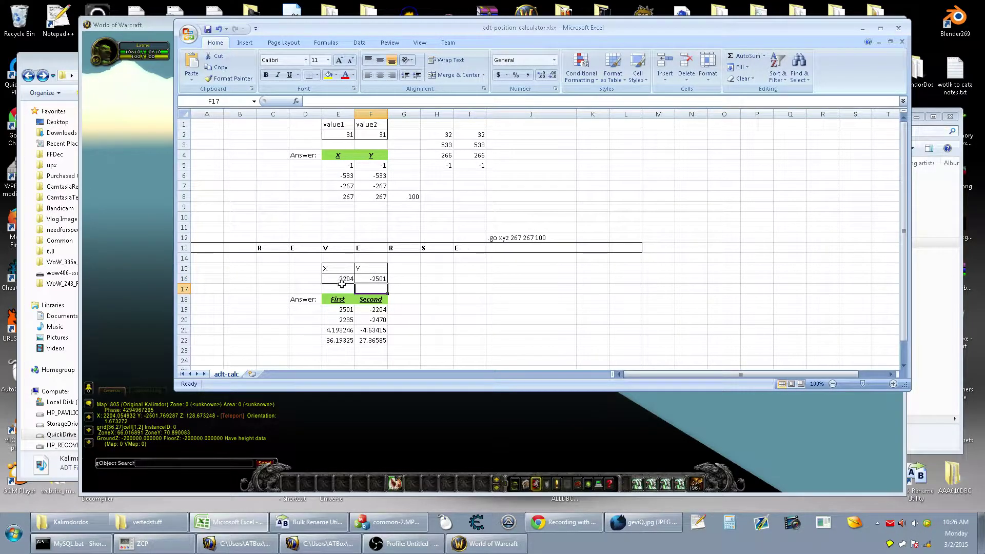
# Switch to Ladik's MPQ Editor, locate the calculated tile Kalimdor_36_27.adt in common-2.MPQ and open its extraction settings
pyautogui.click(372, 341)
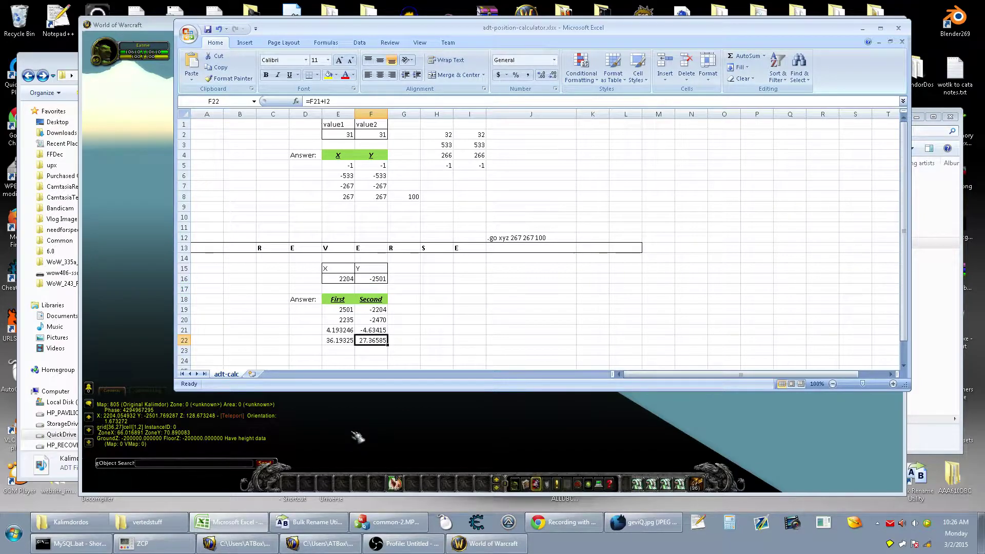
pyautogui.click(389, 522)
pyautogui.scroll(-3, 262, 362)
pyautogui.scroll(20, 261, 362)
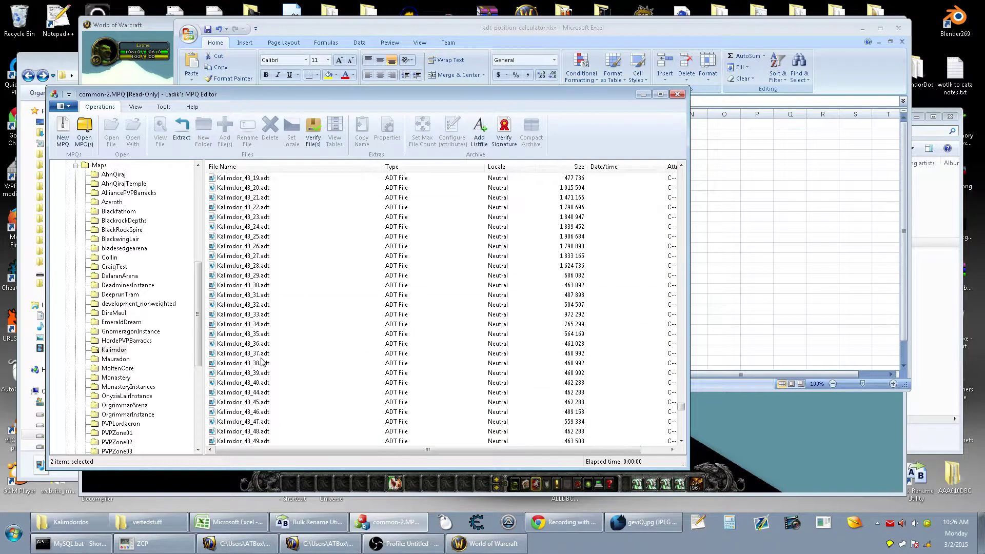
pyautogui.scroll(20, 261, 363)
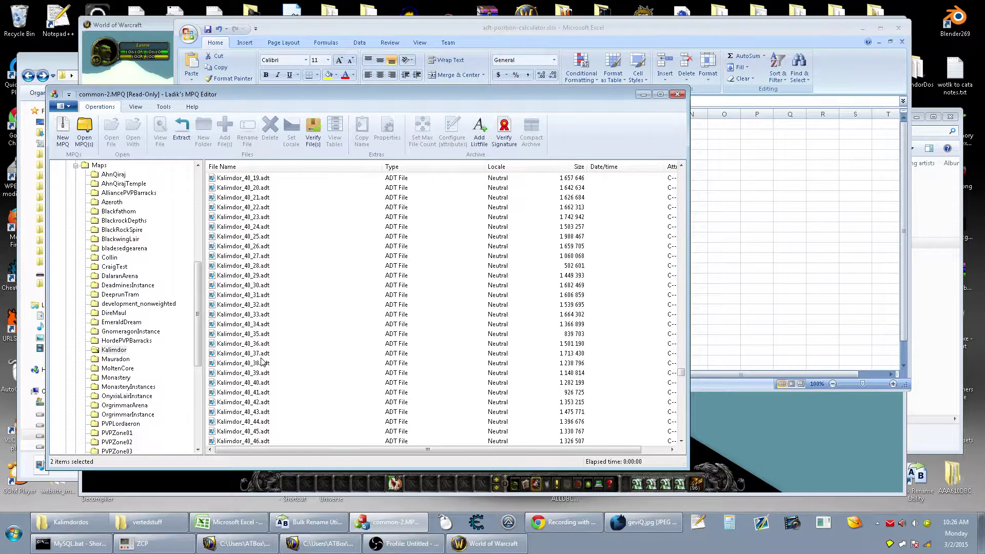
pyautogui.scroll(20, 261, 362)
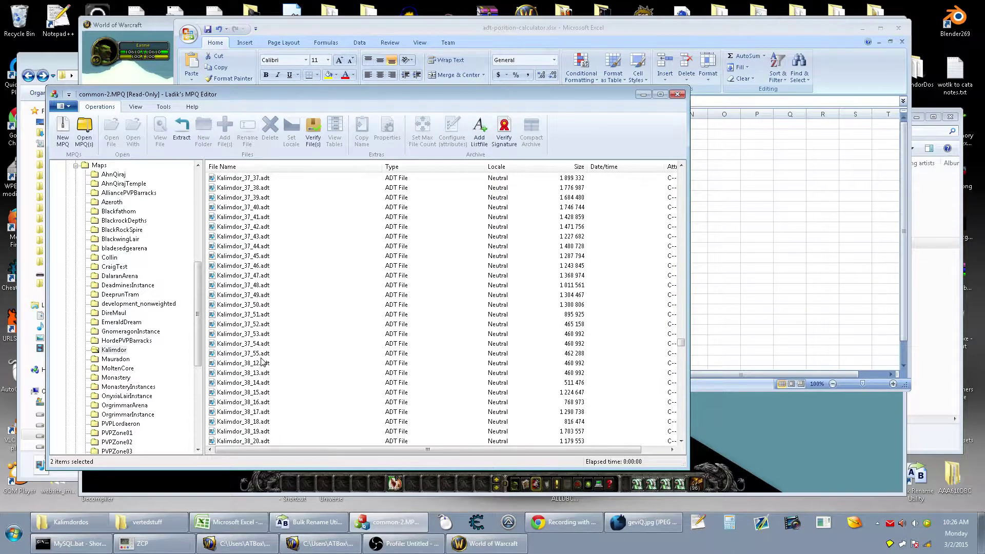
pyautogui.scroll(5, 262, 362)
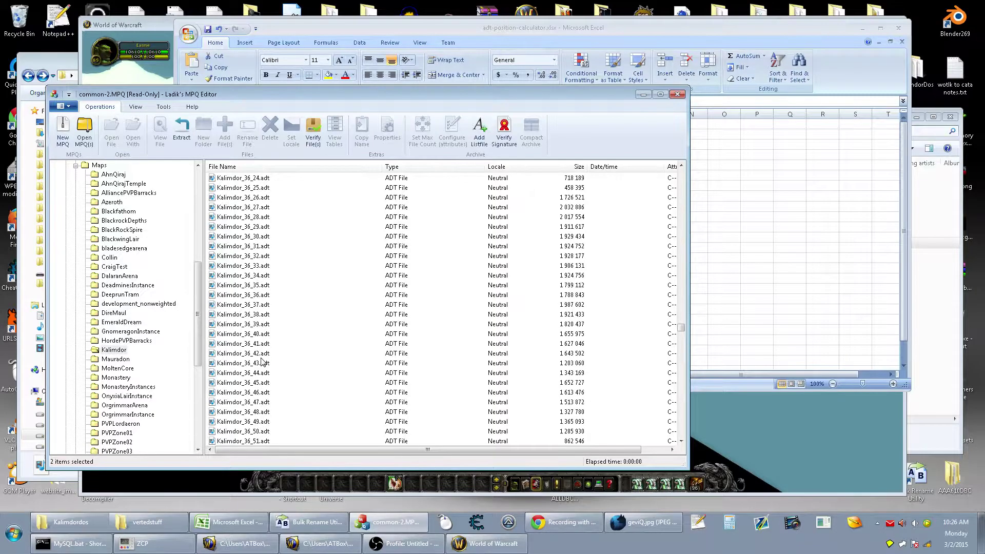
pyautogui.rightClick(261, 208)
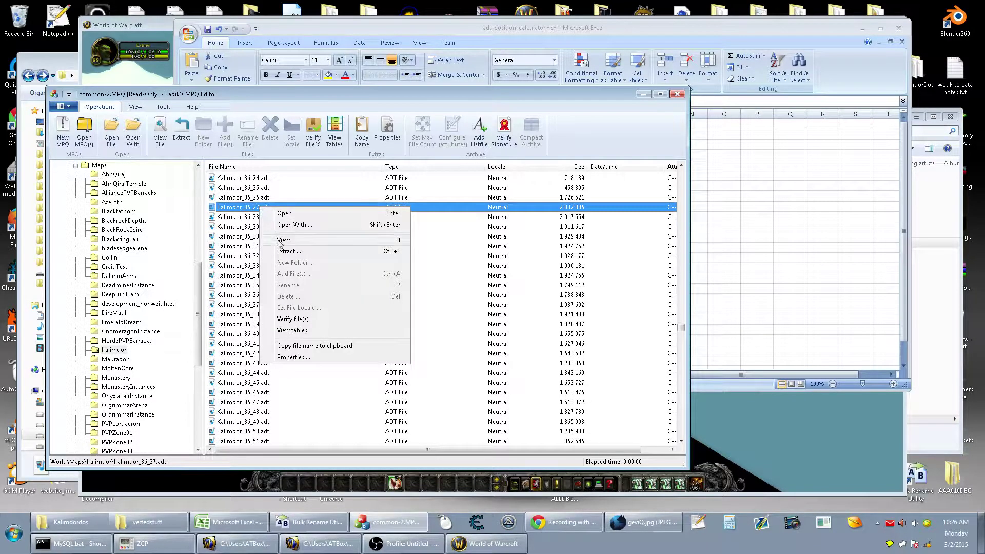
pyautogui.click(287, 255)
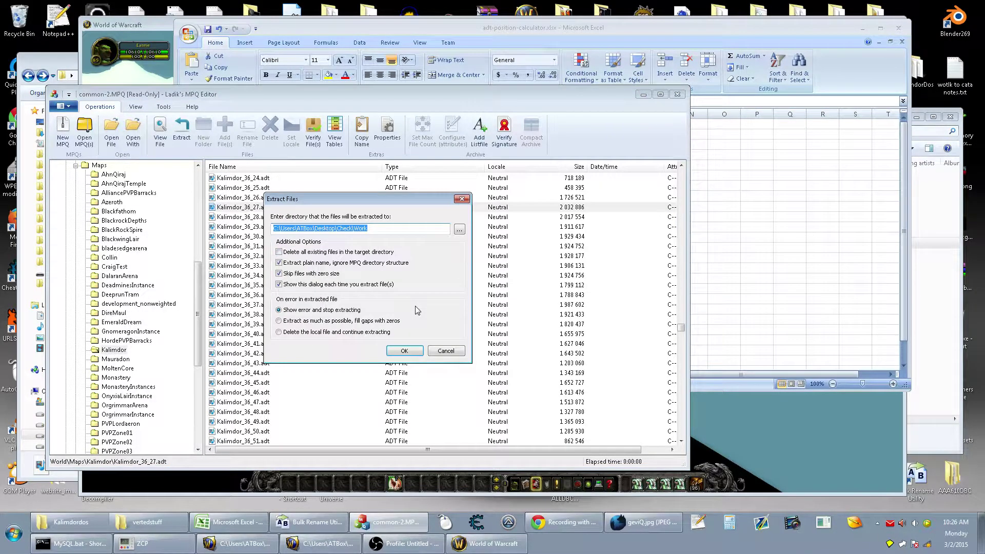
# Empty the stuff folder inside vertedstuff and copy that folder's path
pyautogui.click(945, 345)
pyautogui.moveTo(810, 327); pyautogui.dragTo(660, 165)
pyautogui.doubleClick(670, 178)
pyautogui.press('Delete')
pyautogui.click(716, 131)
pyautogui.hotkey('ctrl', 'c')
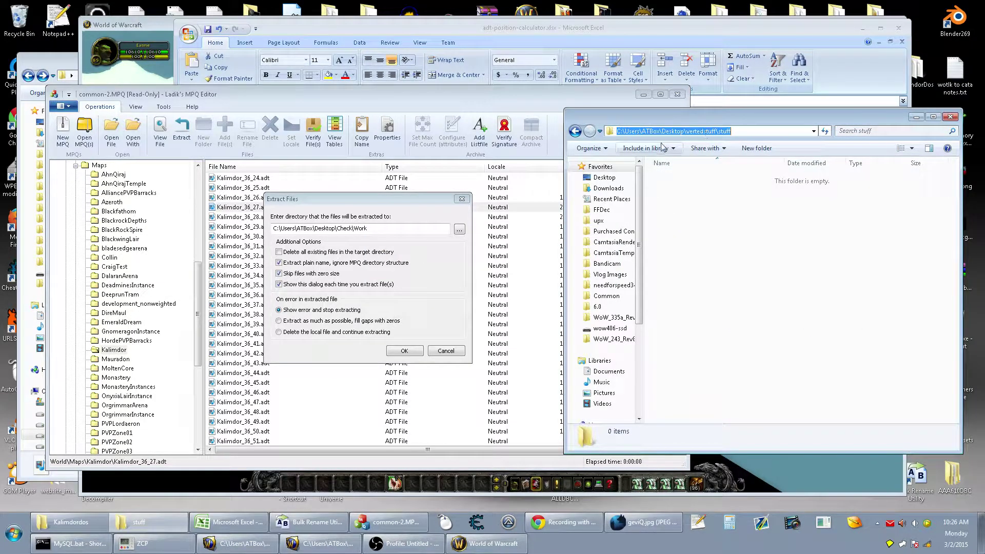
# Set the extraction directory to the copied vertedstuff\stuff path and extract Kalimdor_36_27.adt there
pyautogui.click(402, 228)
pyautogui.hotkey('ctrl', 'a')
pyautogui.hotkey('ctrl', 'v')
pyautogui.click(404, 350)
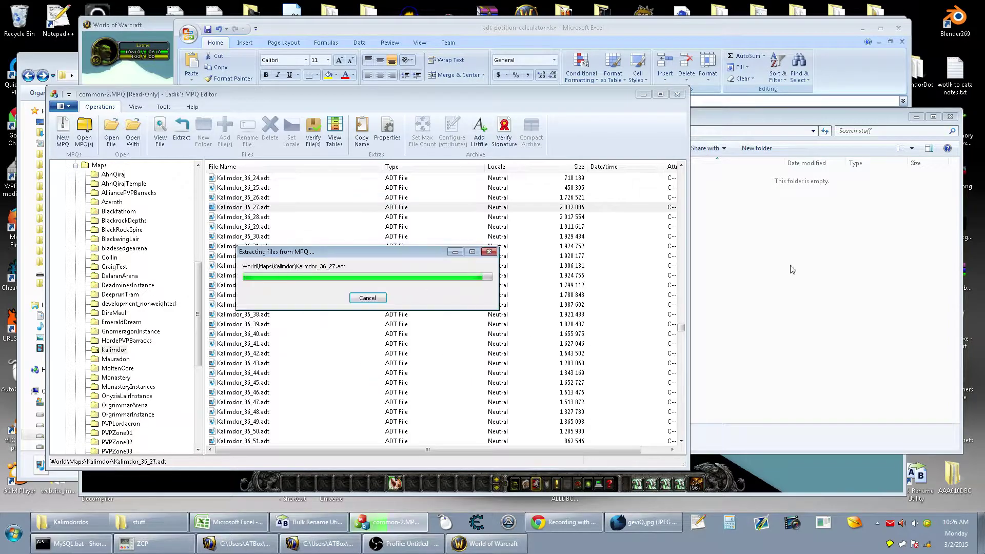
# Rename the extracted tile in the stuff folder to Kalimdordos_36_27, without the .adt extension
pyautogui.click(692, 192)
pyautogui.click(710, 180)
pyautogui.click(705, 180)
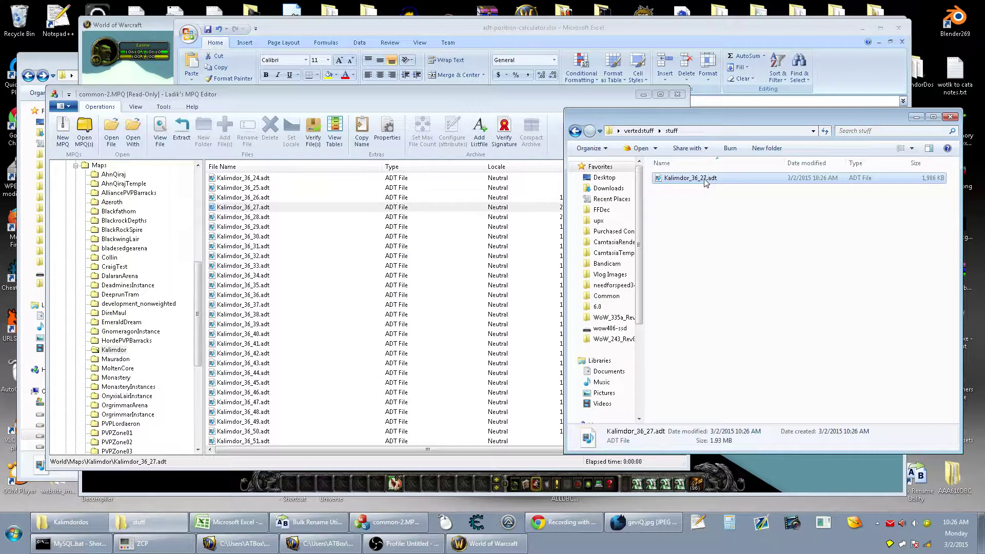
pyautogui.moveTo(706, 178); pyautogui.dragTo(757, 178)
pyautogui.press('BackSpace')
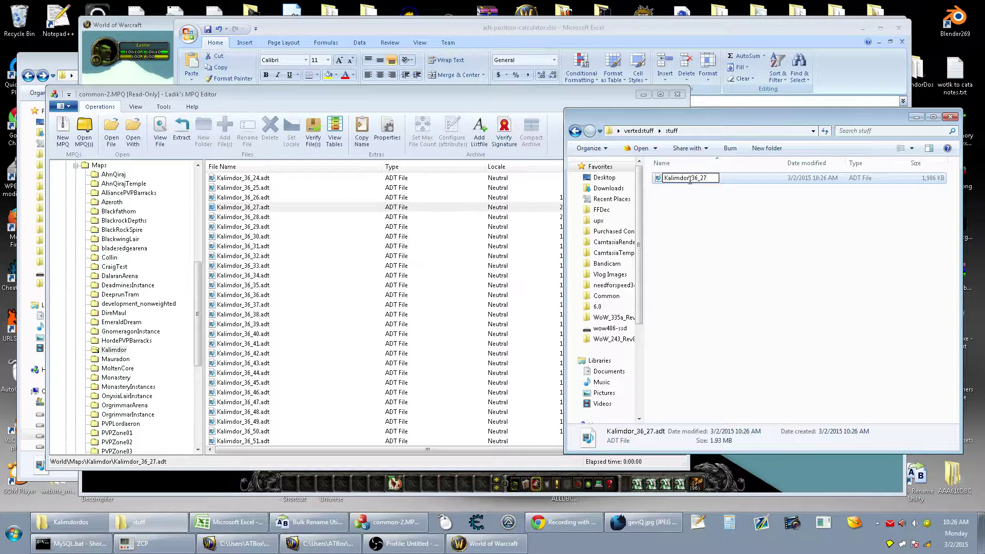
pyautogui.write('dos')
pyautogui.press('Return')
pyautogui.press('Return')
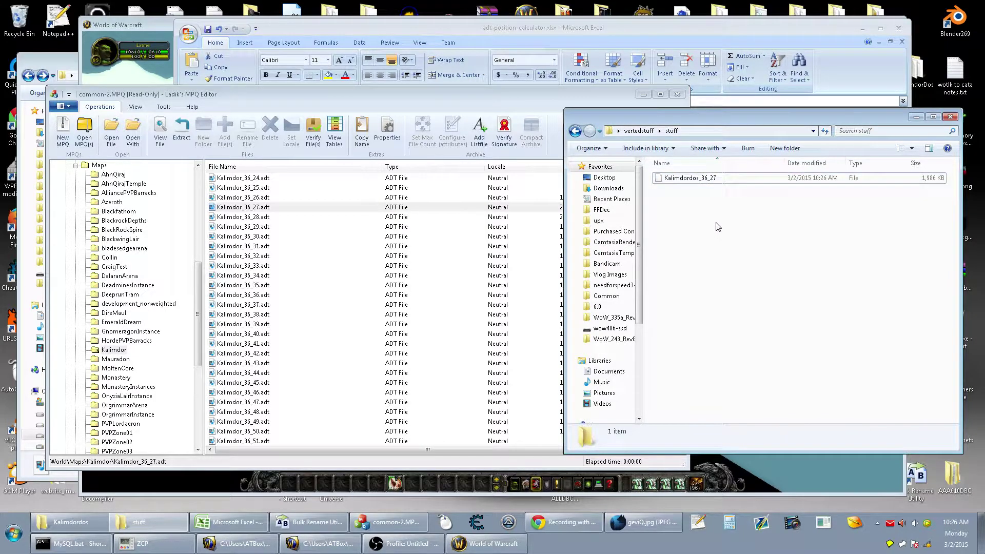
# Run the wcadt6 converter from the stuff folder
pyautogui.click(723, 131)
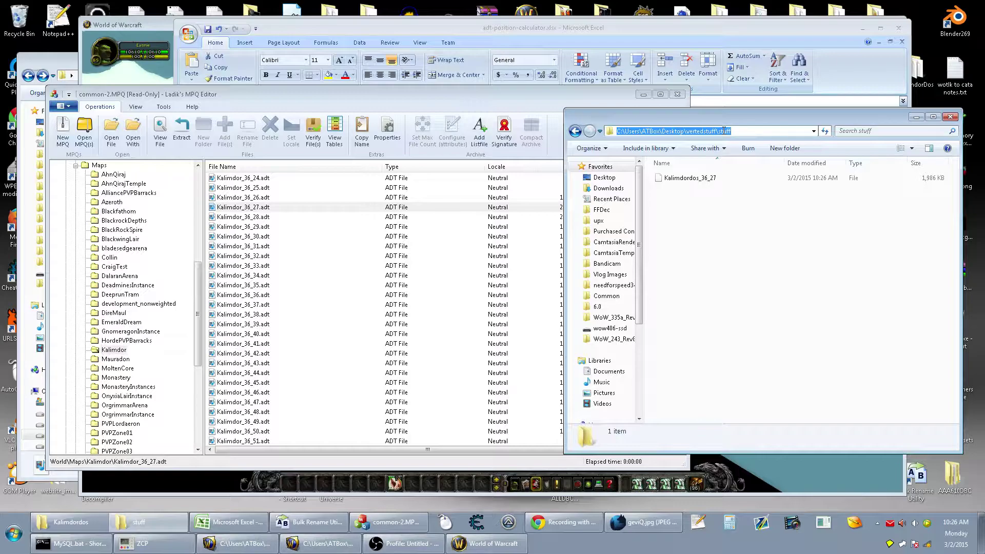
pyautogui.write('wc')
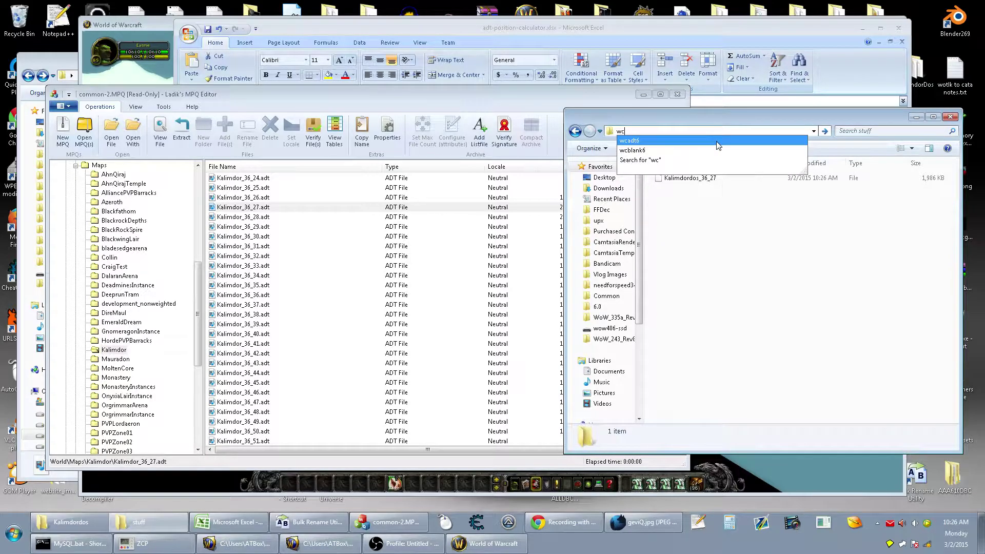
pyautogui.click(717, 141)
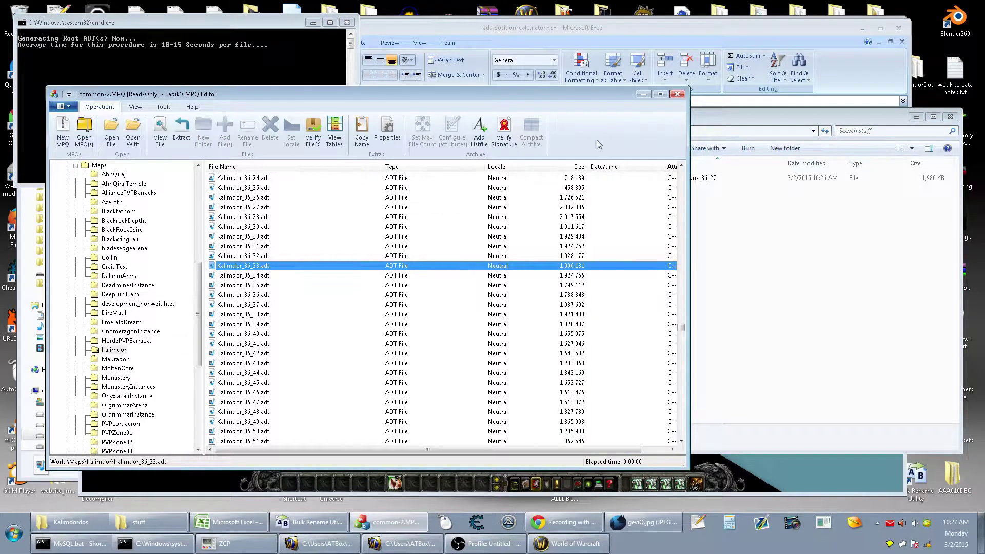
# Log the character out of World of Warcraft with /camp and dismiss the finished converter window
pyautogui.click(643, 95)
pyautogui.click(391, 408)
pyautogui.moveTo(424, 384); pyautogui.dragTo(469, 349)
pyautogui.press('Return')
pyautogui.write('/camp')
pyautogui.press('Return')
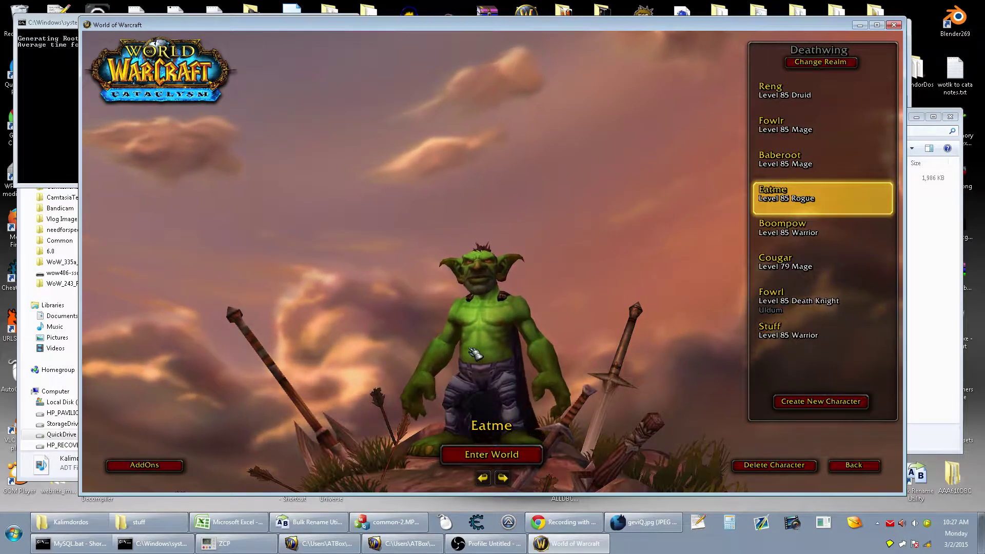
pyautogui.click(859, 24)
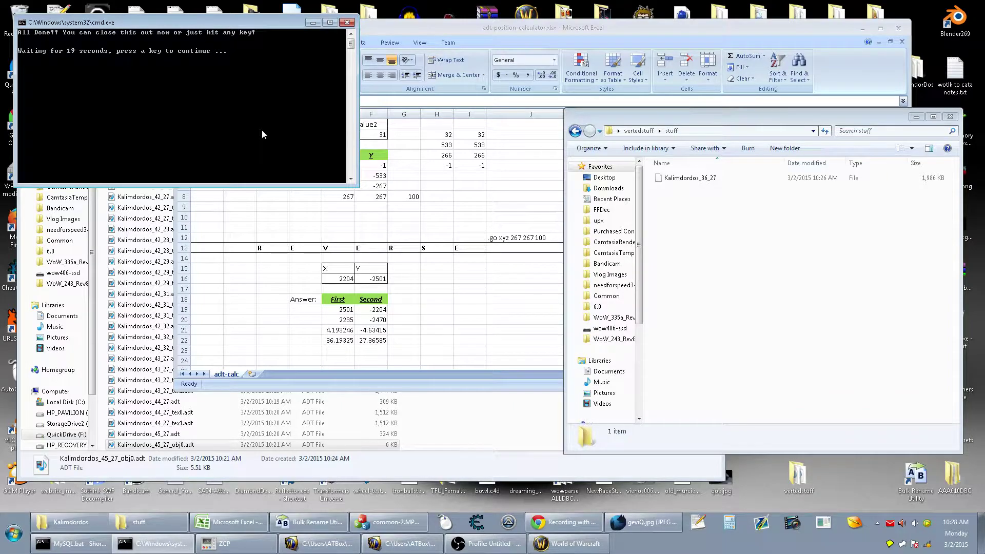
pyautogui.press('Return')
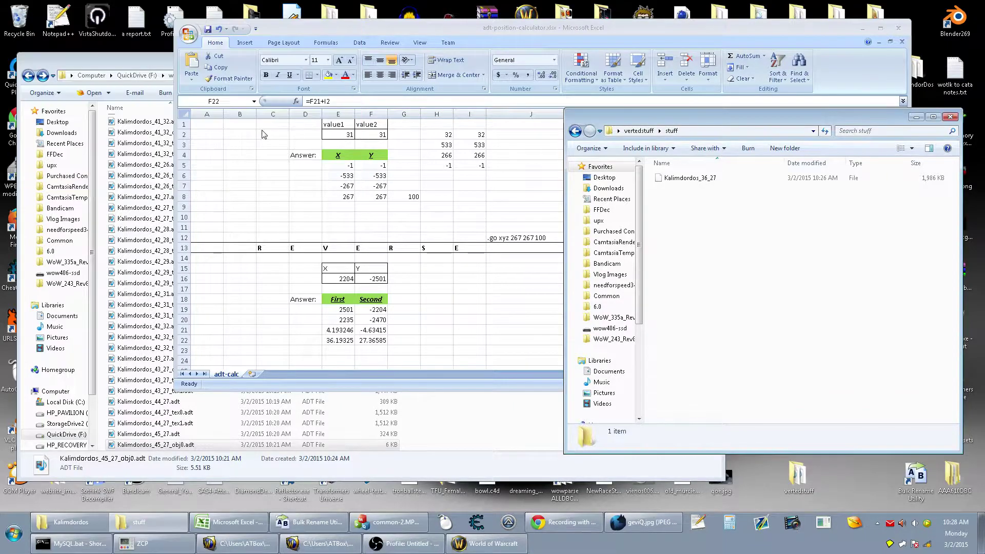
# Copy Kalimdordos_36_27.adt and its _tex0 and _tex1 files from vertedstuff into the Kalimdordos map folder, leaving out _obj0
pyautogui.click(695, 238)
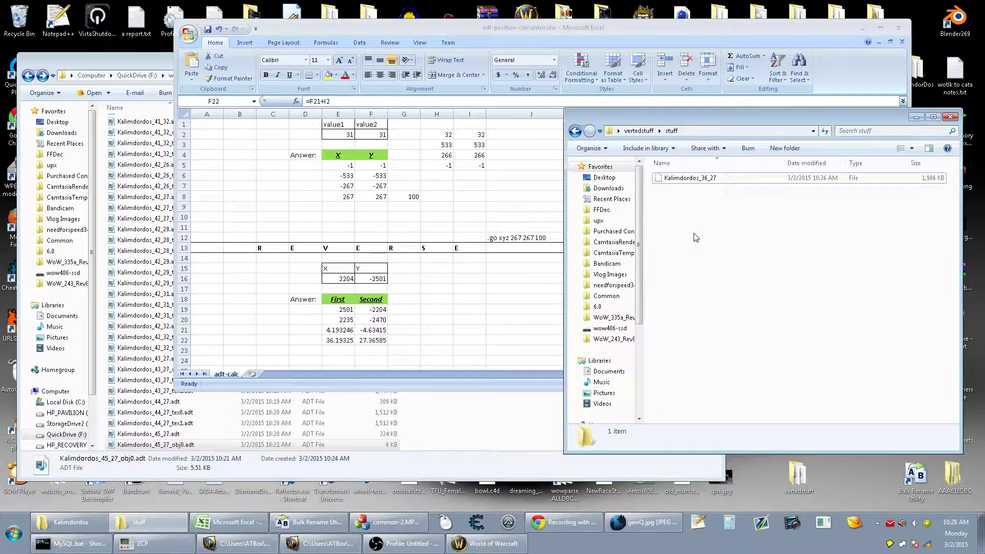
pyautogui.click(639, 131)
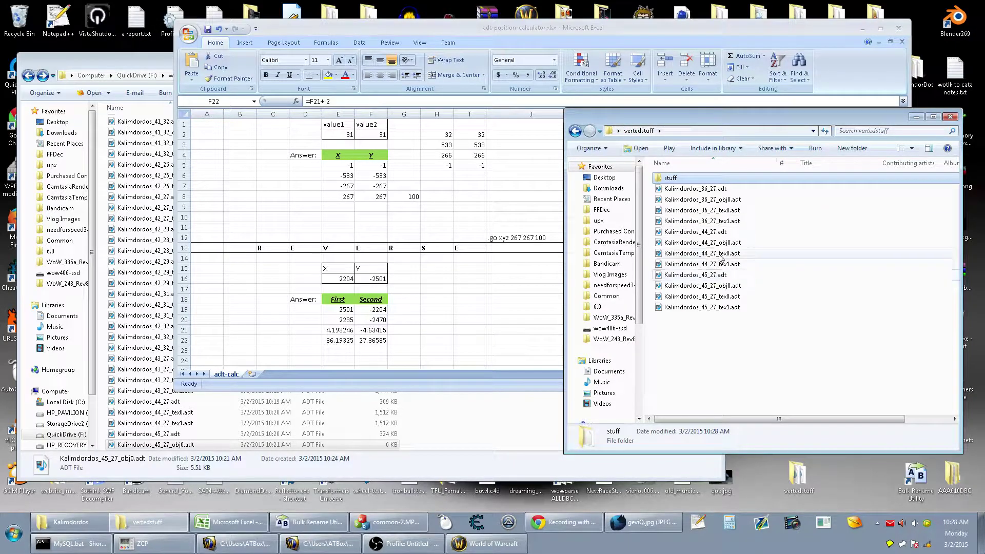
pyautogui.click(590, 131)
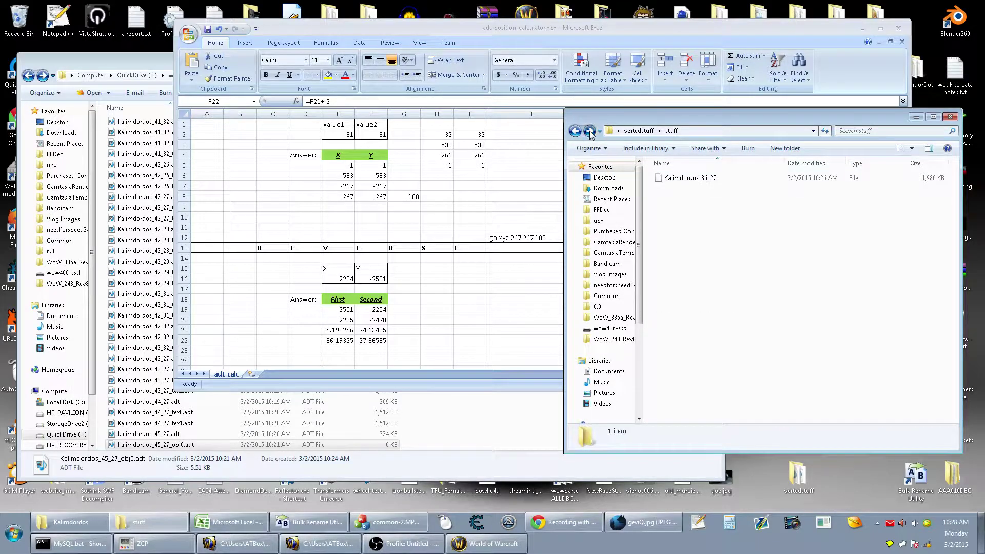
pyautogui.click(590, 133)
pyautogui.click(686, 188)
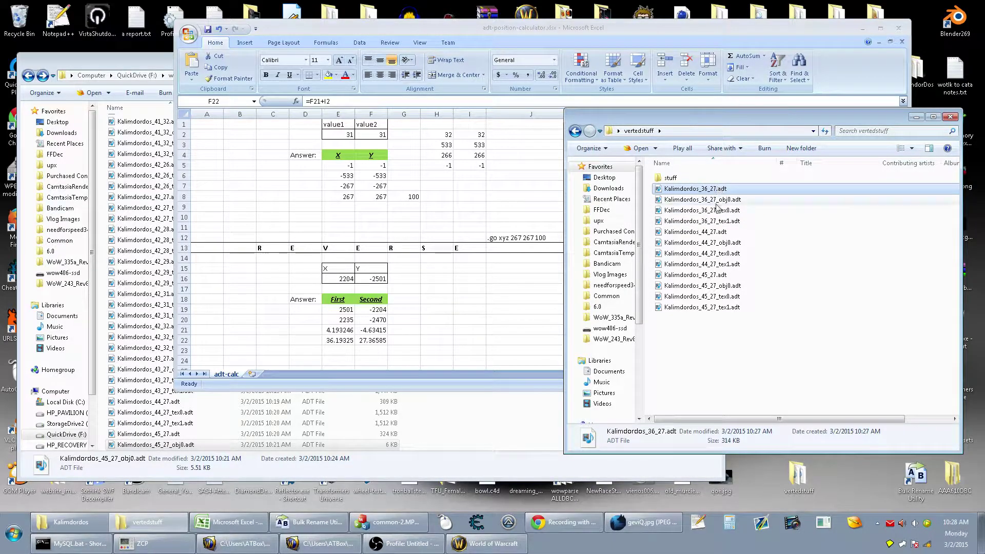
pyautogui.keyDown('shift'); pyautogui.click(720, 221); pyautogui.keyUp('shift')
pyautogui.keyDown('ctrl'); pyautogui.click(725, 201); pyautogui.keyUp('ctrl')
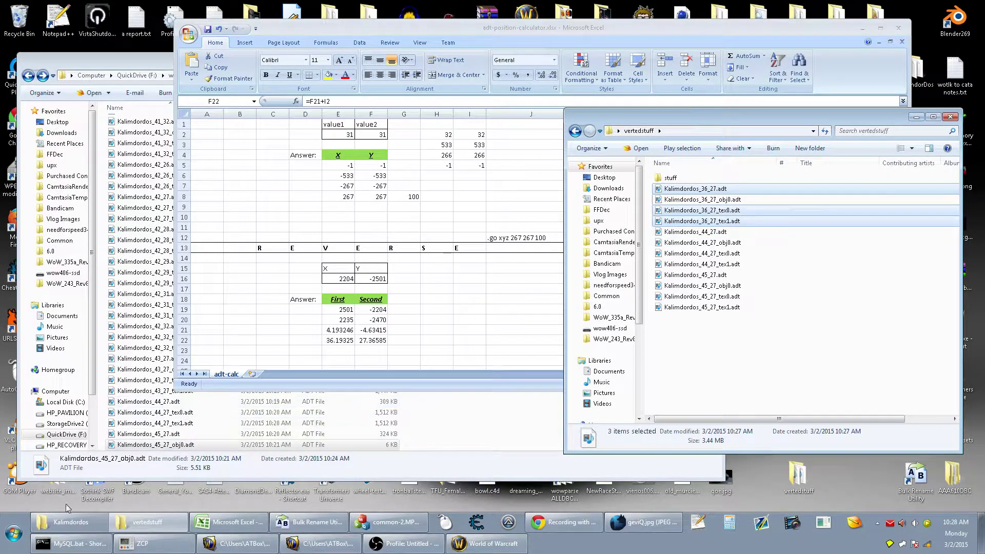
pyautogui.click(67, 521)
pyautogui.moveTo(750, 221); pyautogui.dragTo(547, 226)
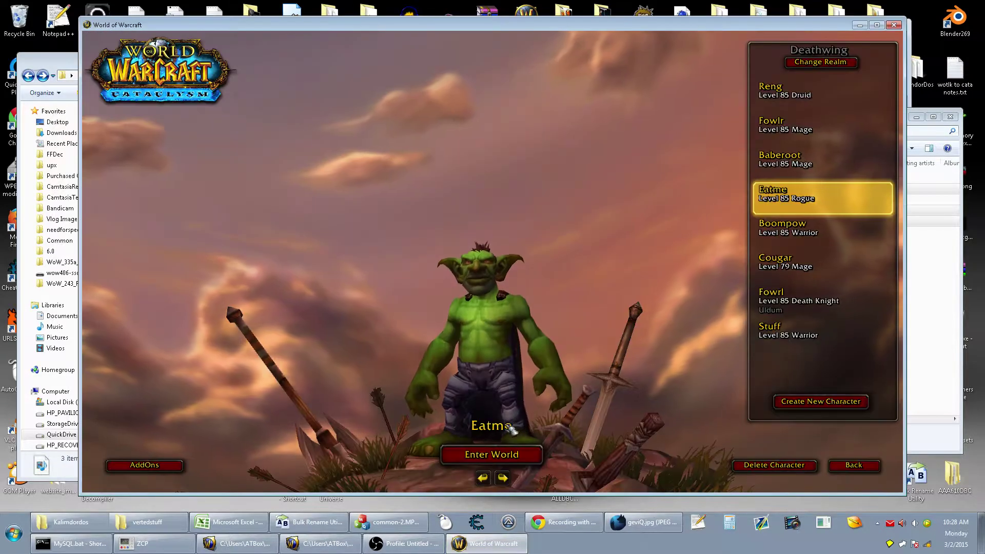
# Enter the game world with the character, turn on flight mode and set the speed to 11
pyautogui.click(493, 454)
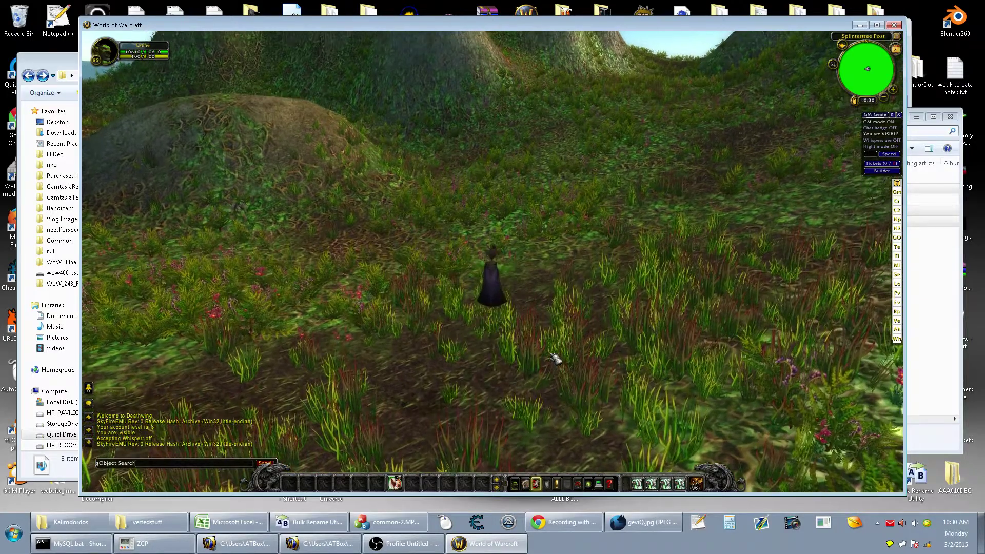
pyautogui.press('space')
pyautogui.click(892, 147)
pyautogui.press('space')
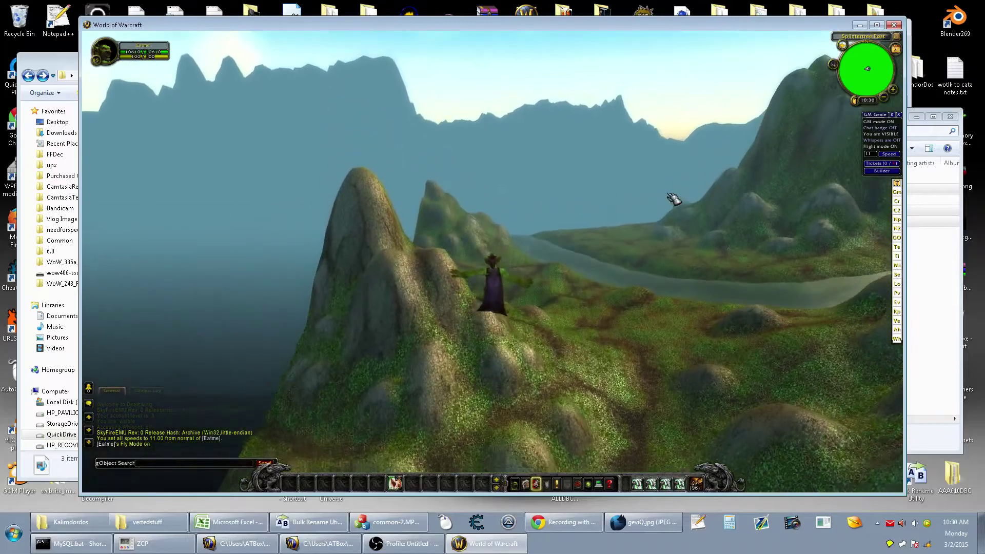
# Fly from Splintertree Post to the Falfarren River and inspect the terrain along its bank
pyautogui.press('w')
pyautogui.press('w')
pyautogui.moveTo(671, 200); pyautogui.dragTo(769, 200)
pyautogui.press('w')
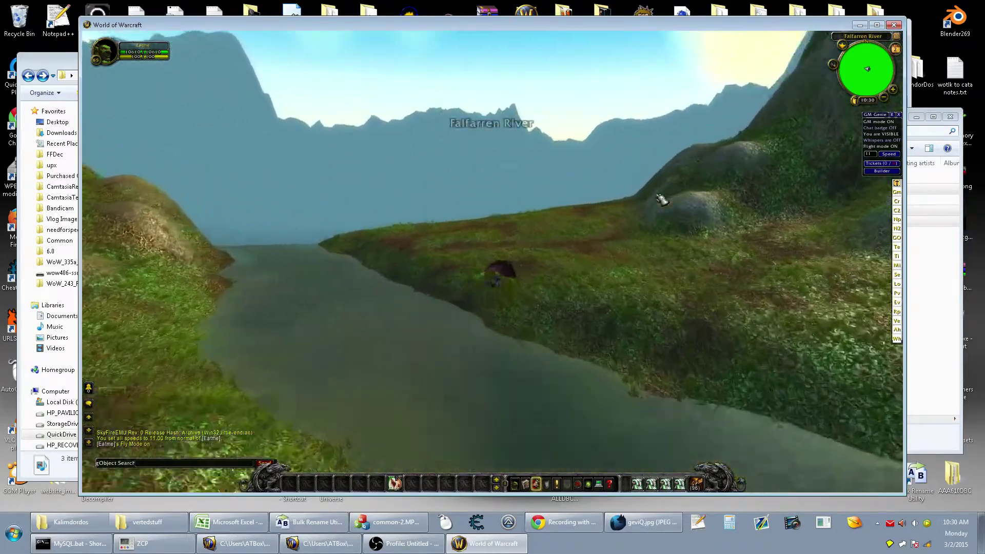
pyautogui.press('w')
pyautogui.press('a')
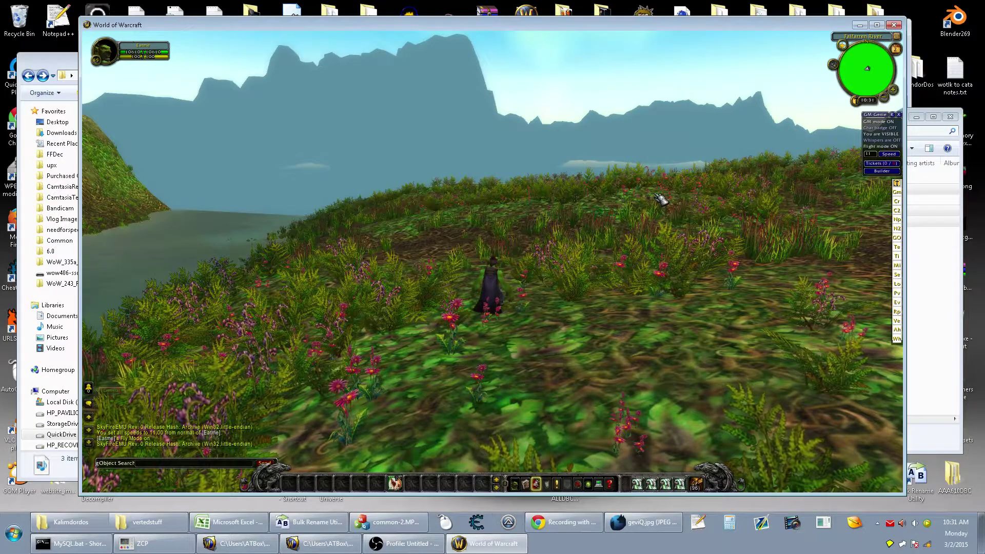
# Fly over Night Run, the Falfarren River and Nightsong Woods and examine the terrain for gaps where tiles are missing
pyautogui.press('t')
pyautogui.moveTo(662, 200); pyautogui.dragTo(815, 200)
pyautogui.press('w')
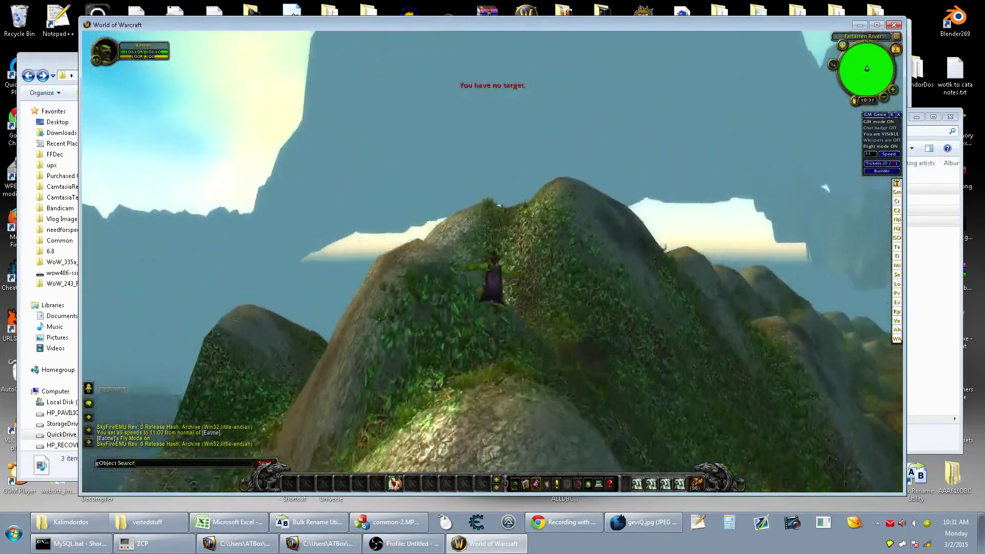
pyautogui.moveTo(552, 193); pyautogui.dragTo(552, 262)
pyautogui.press('w')
pyautogui.moveTo(552, 194); pyautogui.dragTo(626, 220)
pyautogui.press('w')
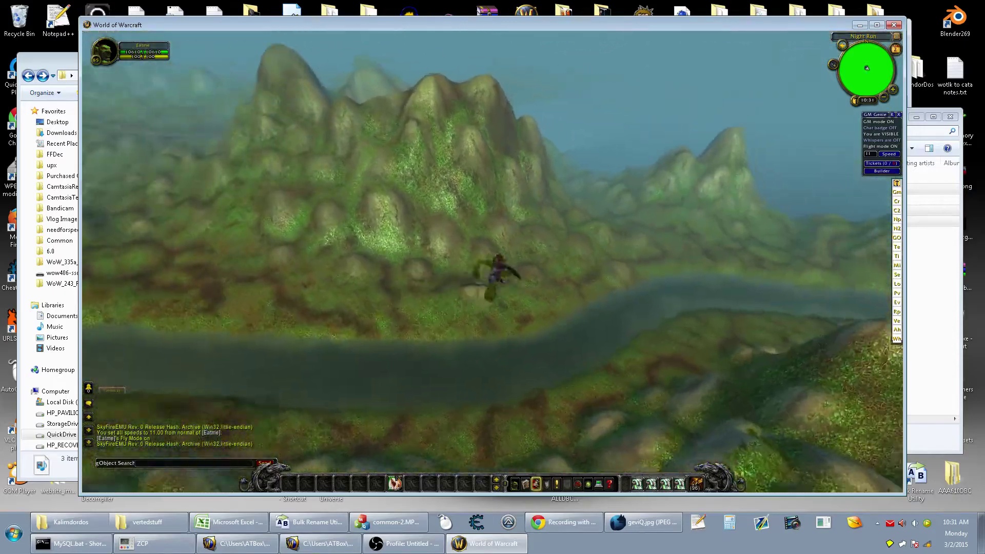
pyautogui.press('w')
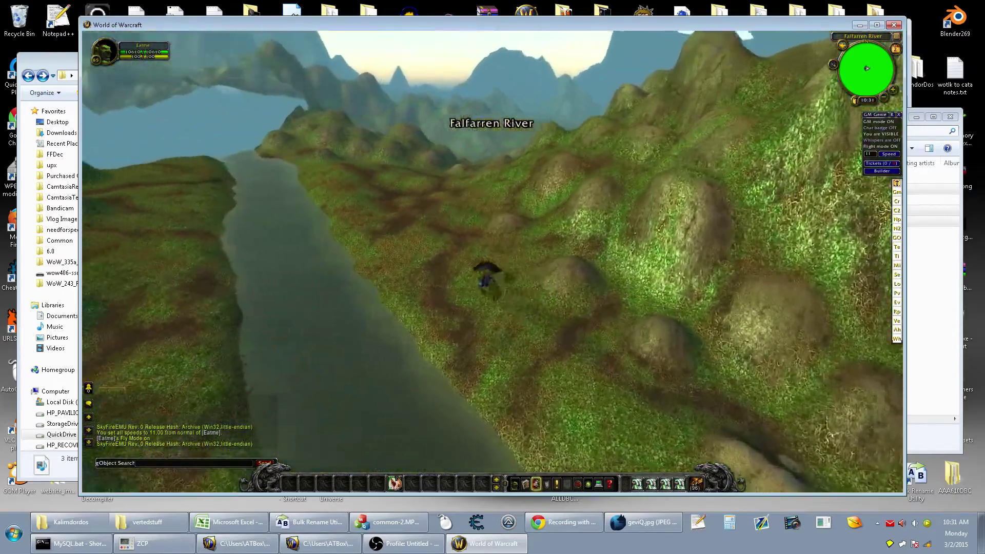
pyautogui.press('w')
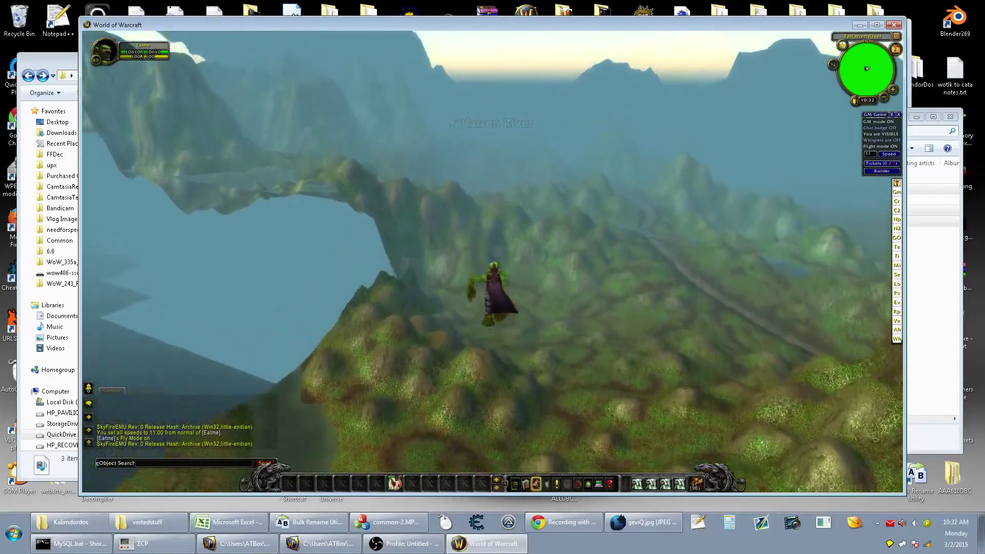
pyautogui.press('w')
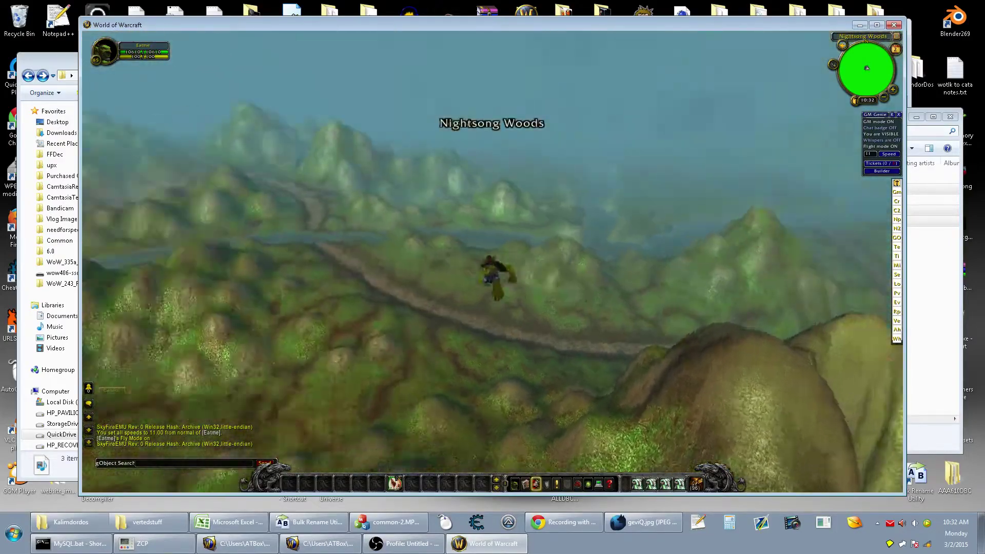
pyautogui.press('w')
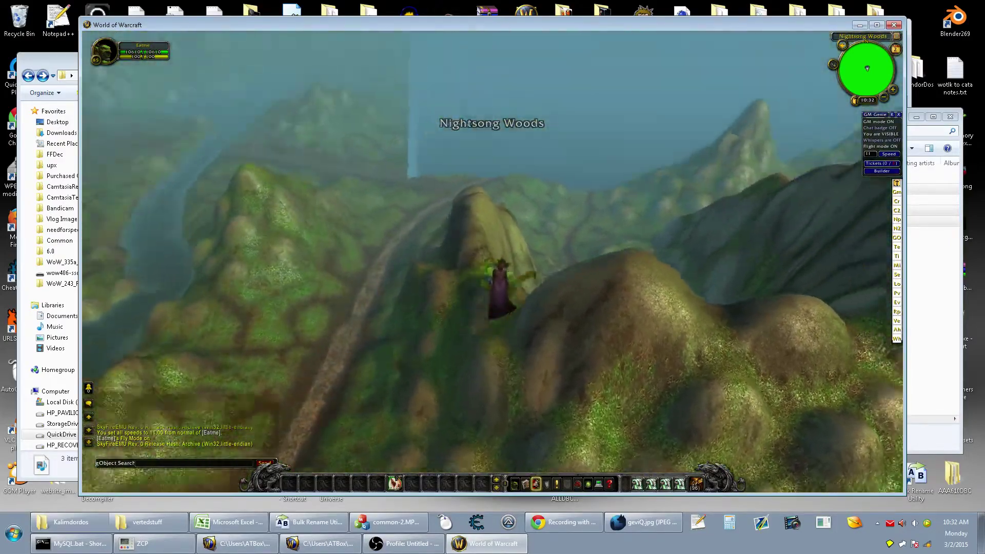
pyautogui.press('w')
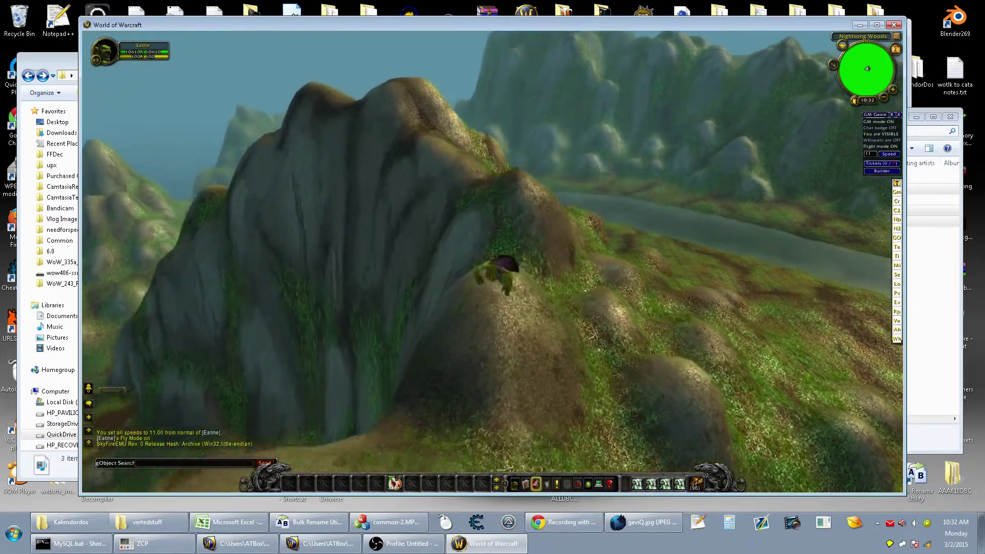
# Leave the game world and copy Kalimdordos_36_27_obj0.adt from the vertedstuff folder into the Kalimdordos map folder
pyautogui.press('w')
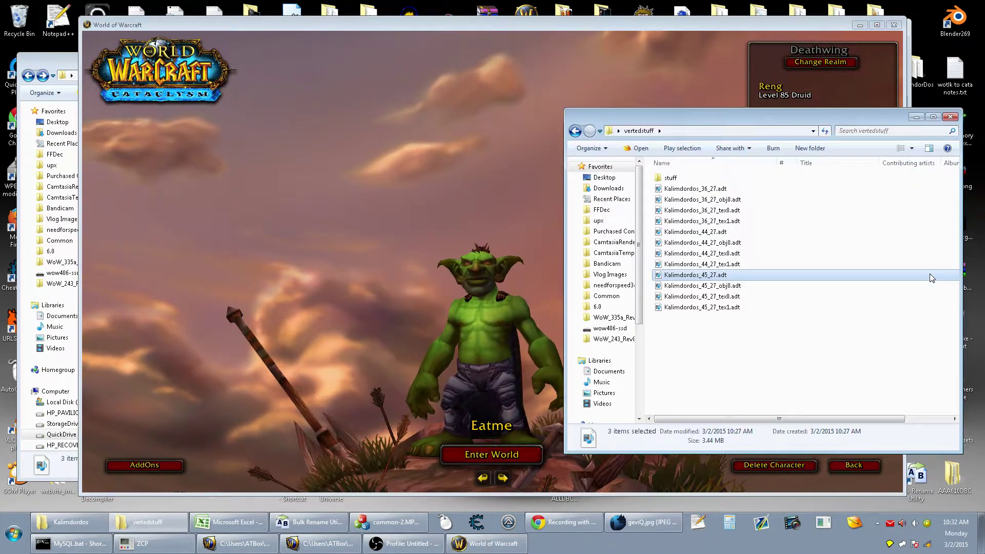
pyautogui.click(931, 277)
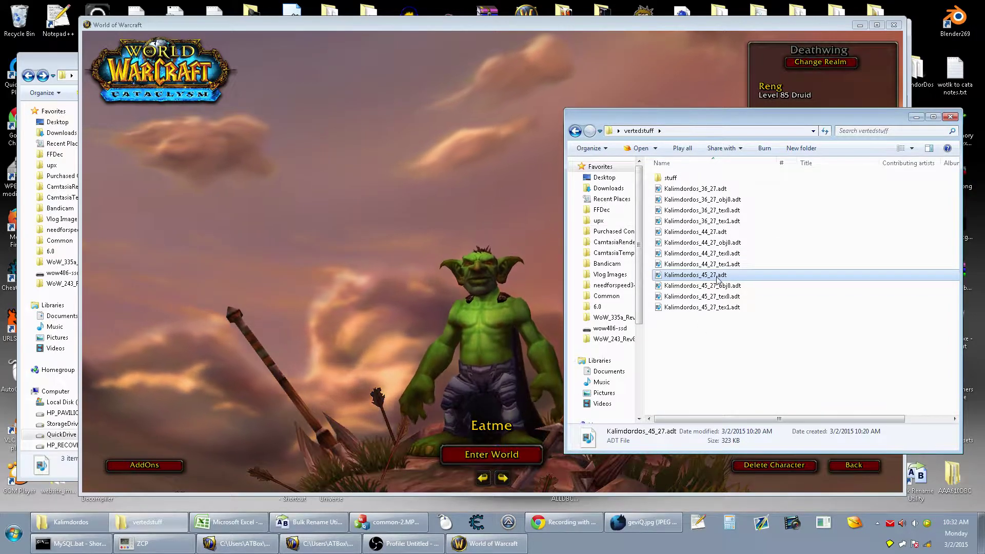
pyautogui.click(728, 201)
pyautogui.click(49, 63)
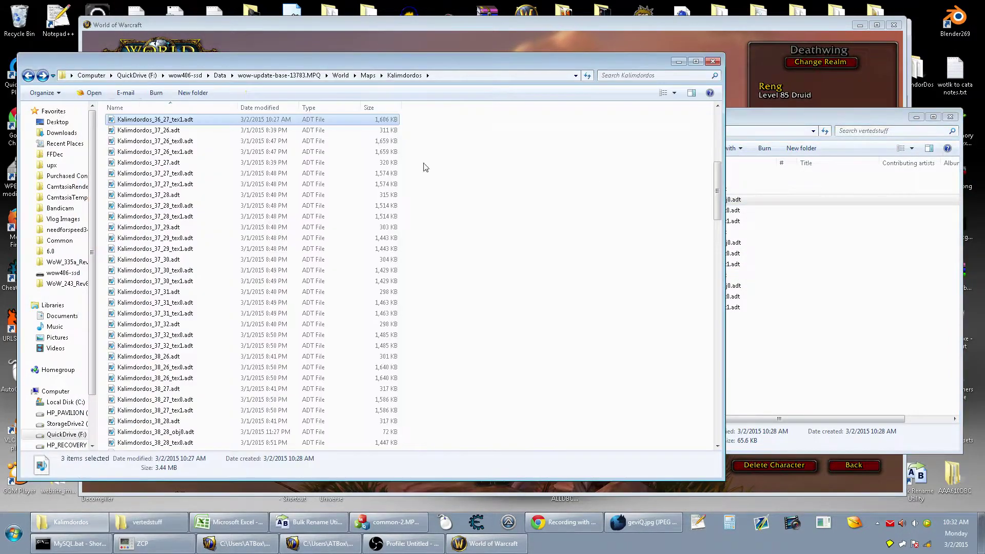
pyautogui.moveTo(736, 204); pyautogui.dragTo(510, 212)
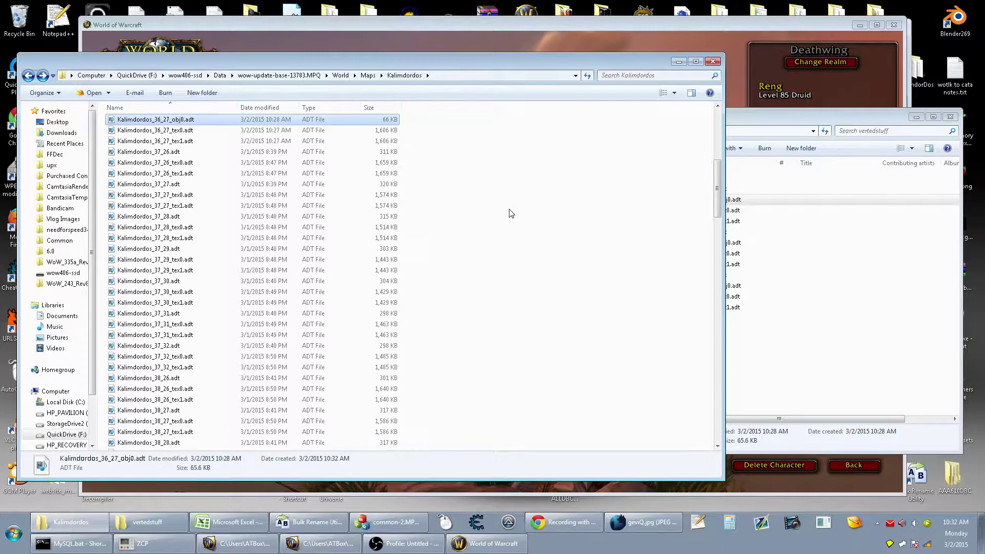
# Enter the game world to test the tile with its obj0 file, and dismiss the crash dialogs without sending a report
pyautogui.click(567, 45)
pyautogui.press('Return')
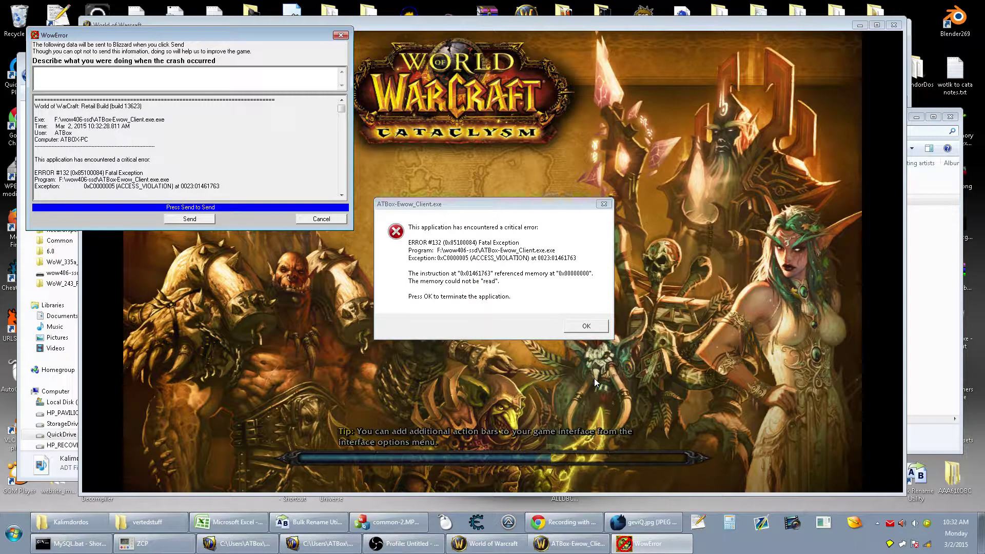
pyautogui.click(595, 328)
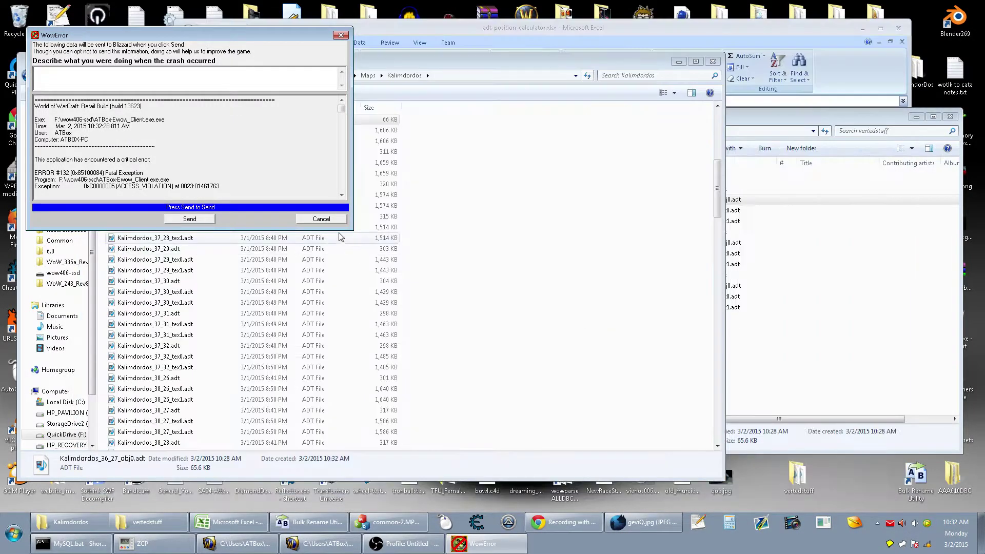
pyautogui.click(328, 219)
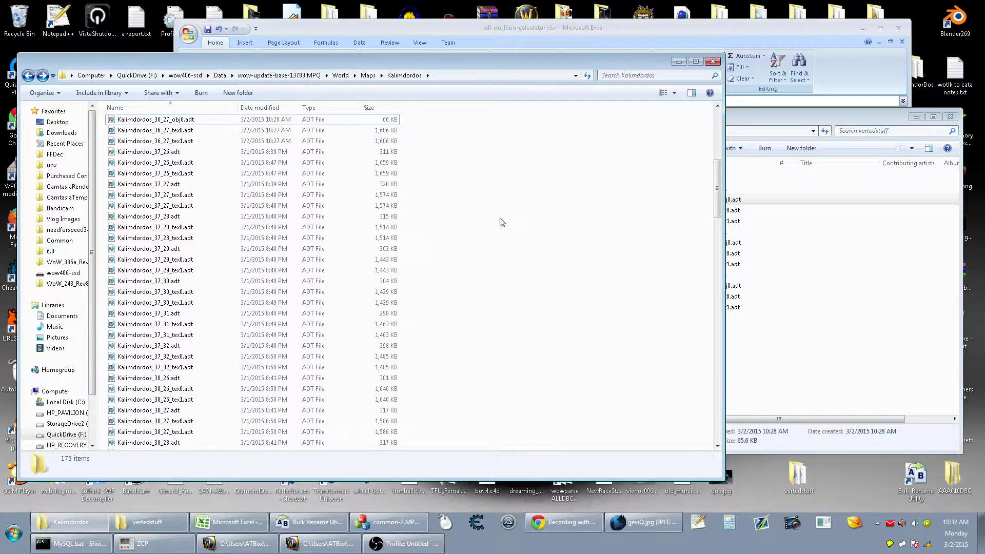
# Open Kalimdordos_36_27_obj0.adt from the map folder in 010 Editor and find all occurrences of KNCM
pyautogui.doubleClick(387, 121)
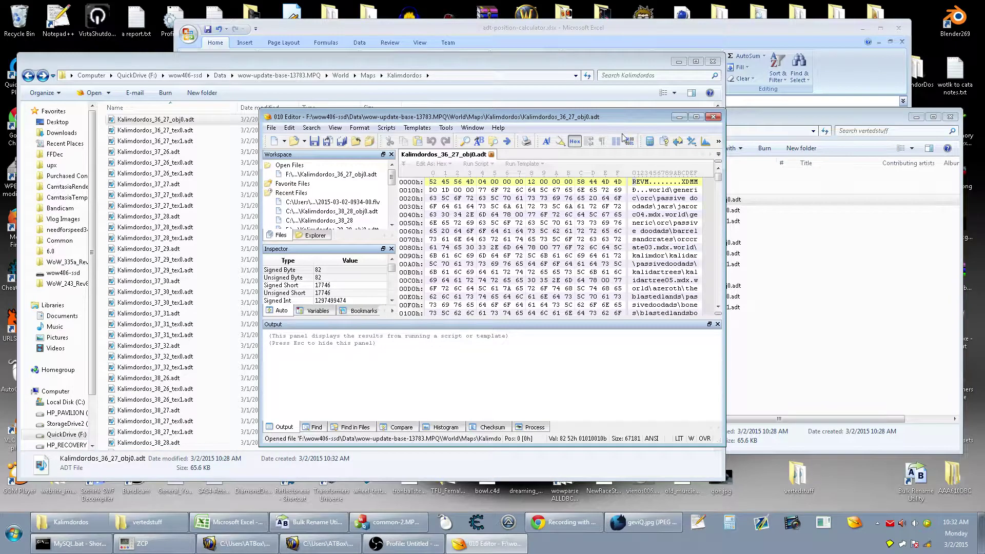
pyautogui.click(696, 117)
pyautogui.click(274, 168)
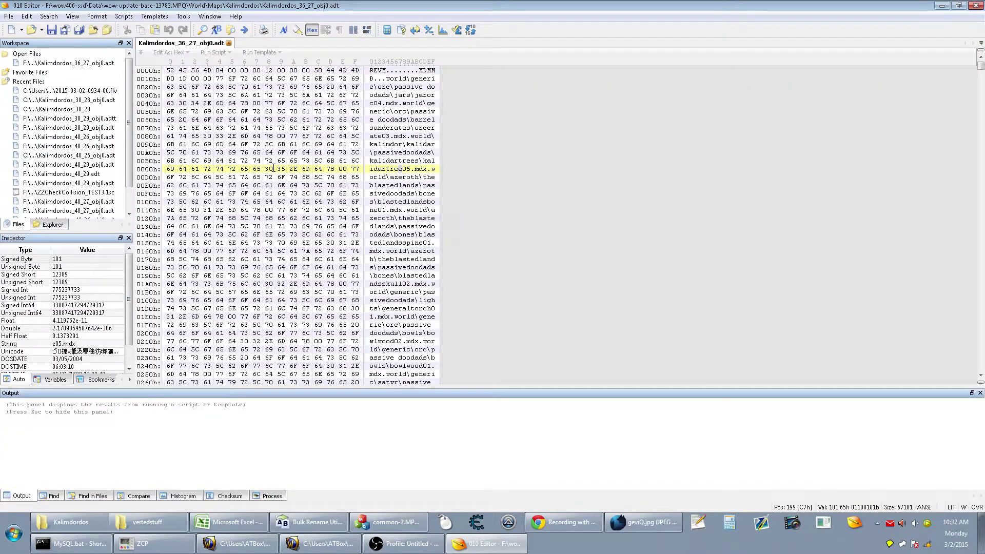
pyautogui.hotkey('ctrl', 'f')
pyautogui.press('Return')
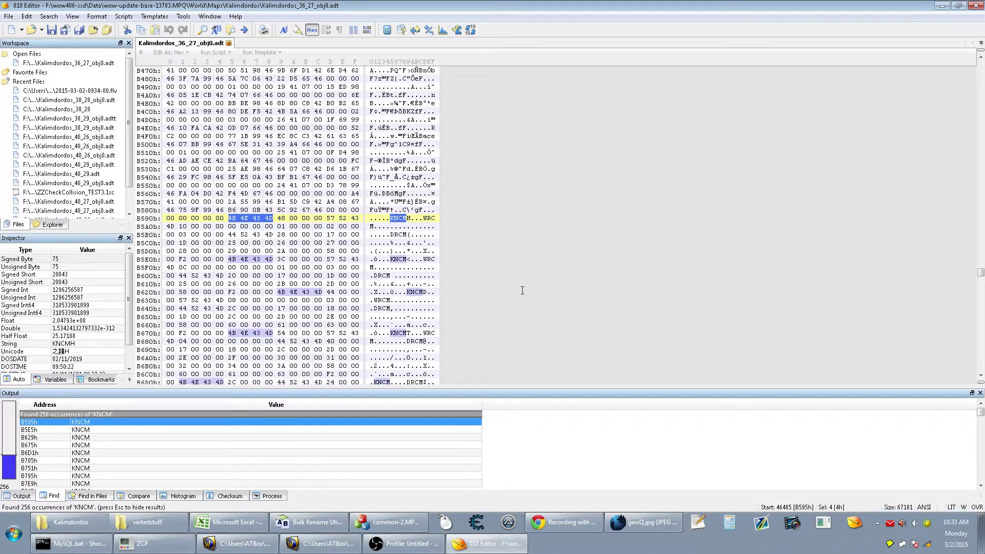
# Examine the first KNCM chunk and the extent of its WRCM and DRCM subchunks in the hex data
pyautogui.click(408, 218)
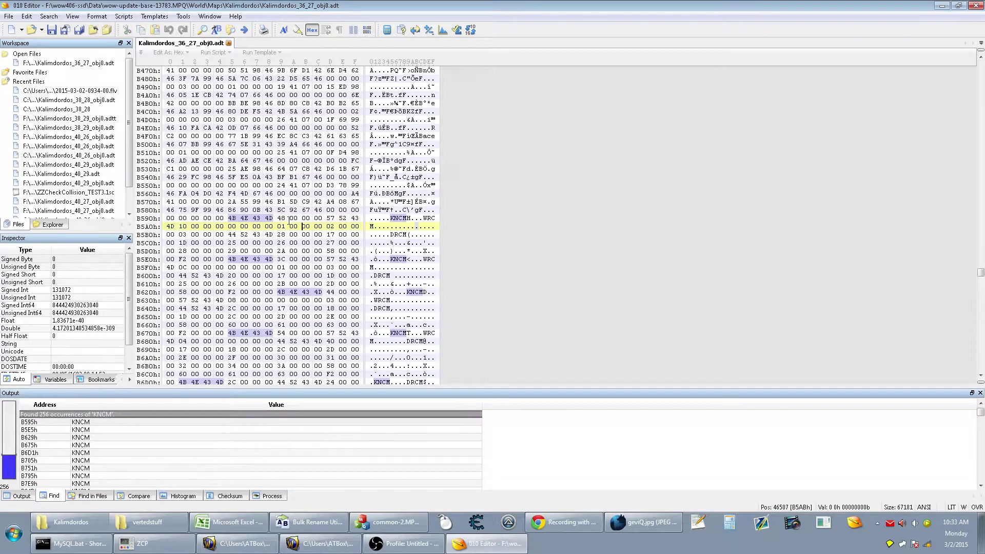
pyautogui.moveTo(424, 218); pyautogui.dragTo(436, 218)
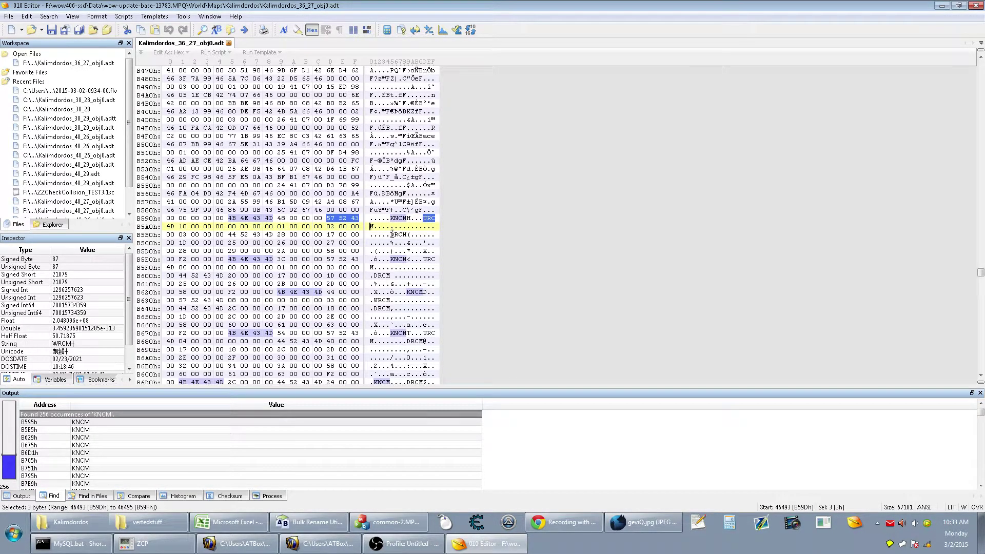
pyautogui.click(424, 218)
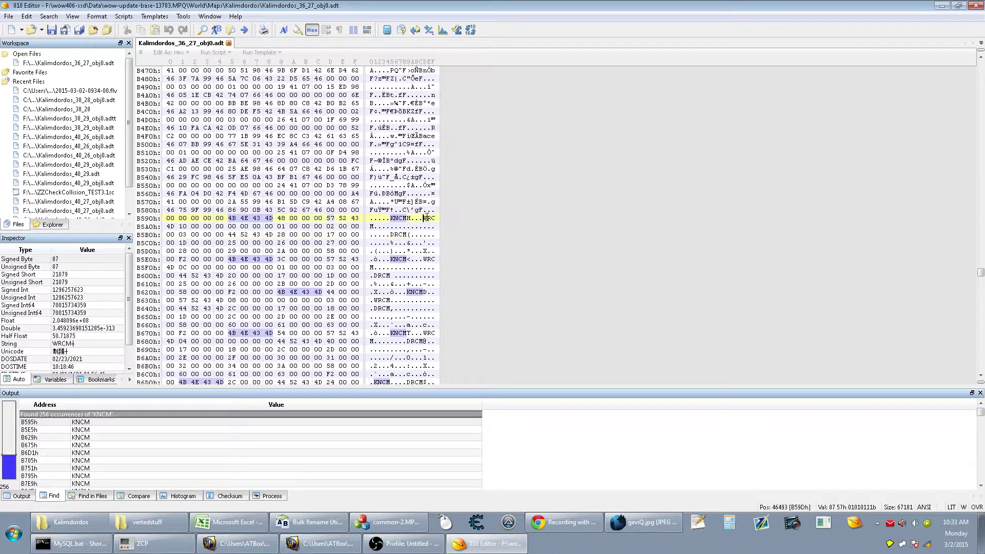
pyautogui.click(427, 218)
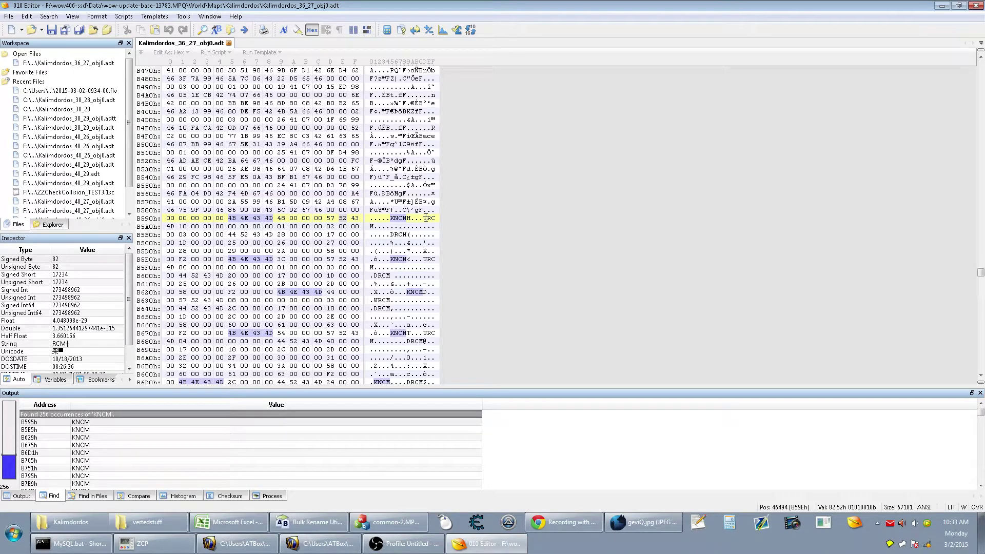
pyautogui.moveTo(425, 218); pyautogui.dragTo(408, 235)
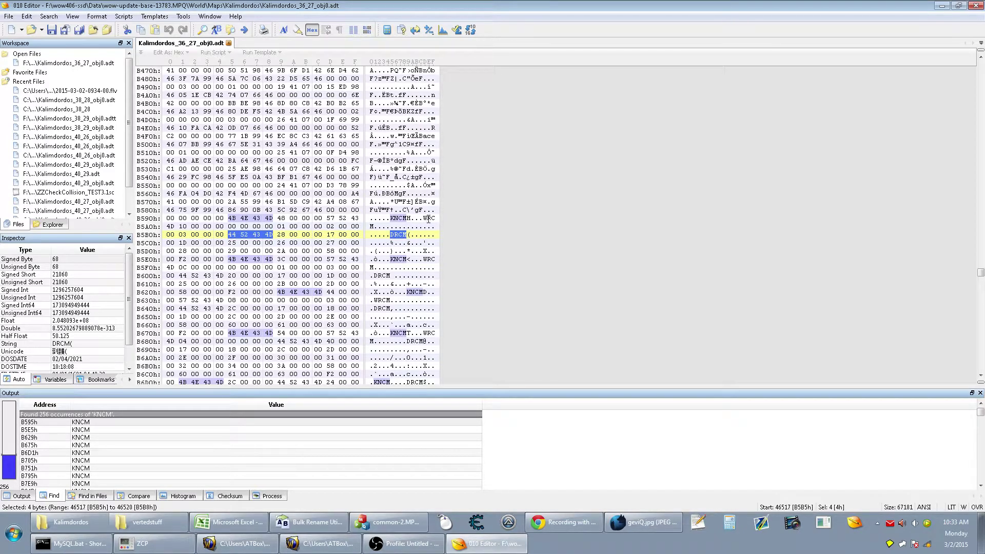
pyautogui.moveTo(374, 227); pyautogui.dragTo(391, 259)
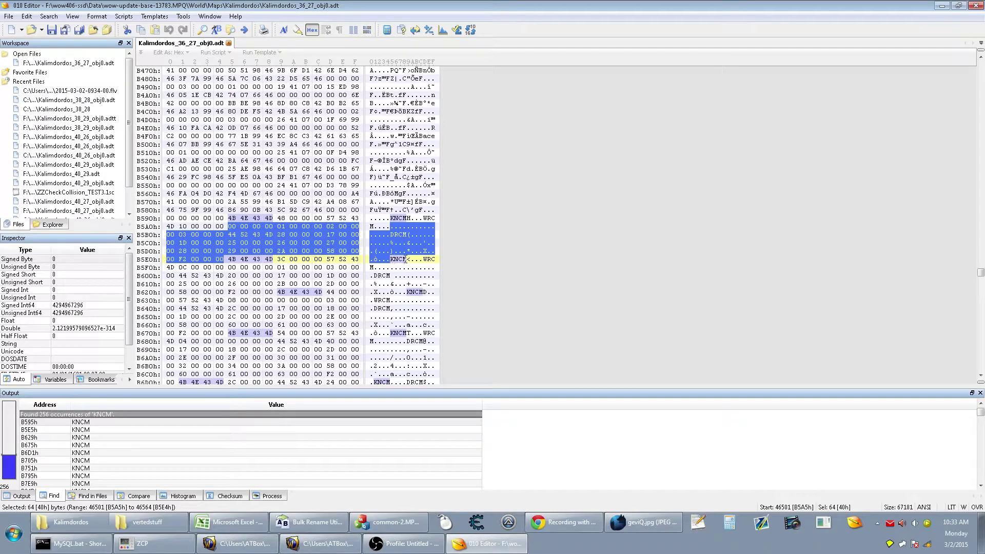
pyautogui.click(416, 235)
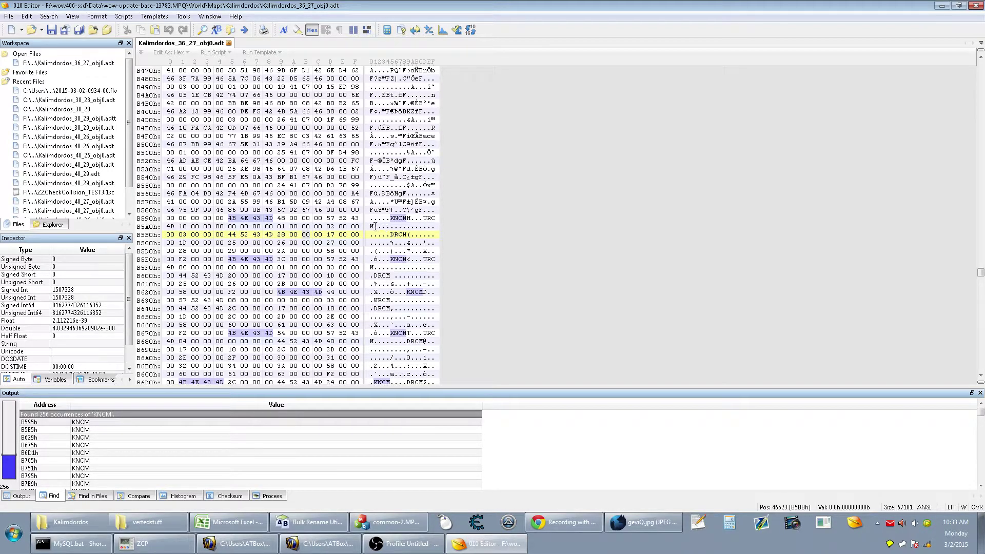
# Check the XDMM chunk's length at the start of the file by selecting 7632 bytes from offset 16
pyautogui.moveTo(980, 272); pyautogui.dragTo(978, 60)
pyautogui.scroll(-3, 425, 241)
pyautogui.scroll(3, 424, 239)
pyautogui.click(371, 79)
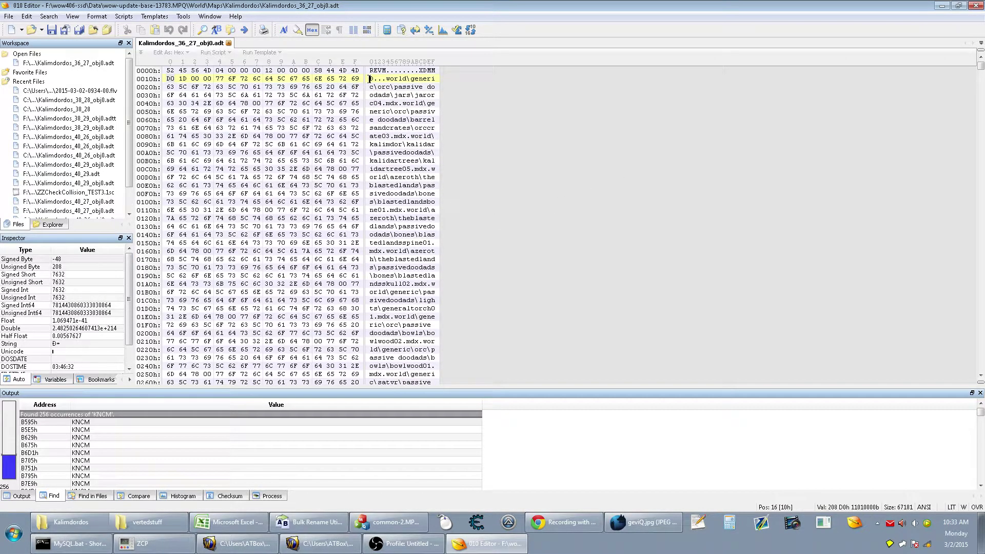
pyautogui.hotkey('ctrl', 'shift', 'a')
pyautogui.press('Tab')
pyautogui.write('7632')
pyautogui.press('Return')
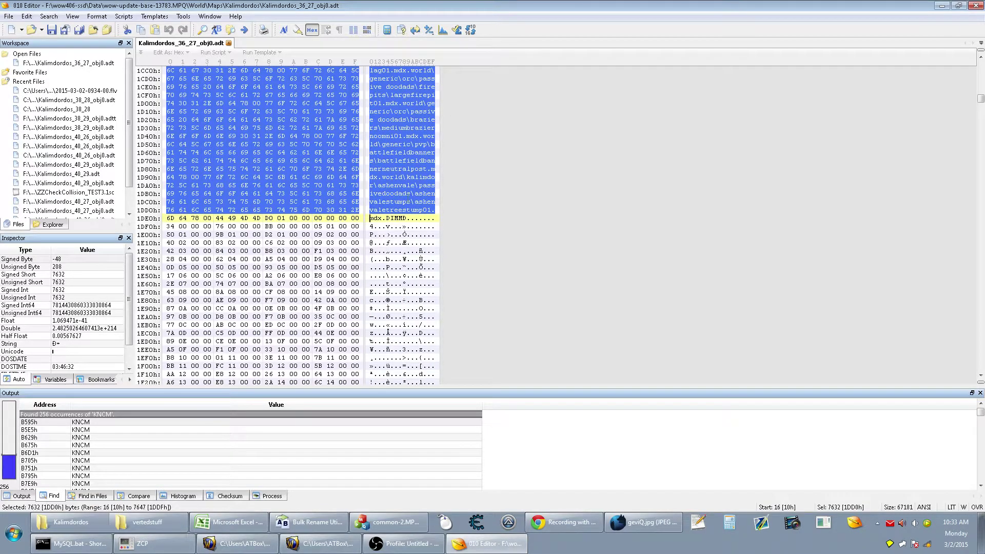
# Check the DIMM chunk's length by selecting 468 bytes from its size field at offset 7656
pyautogui.click(403, 220)
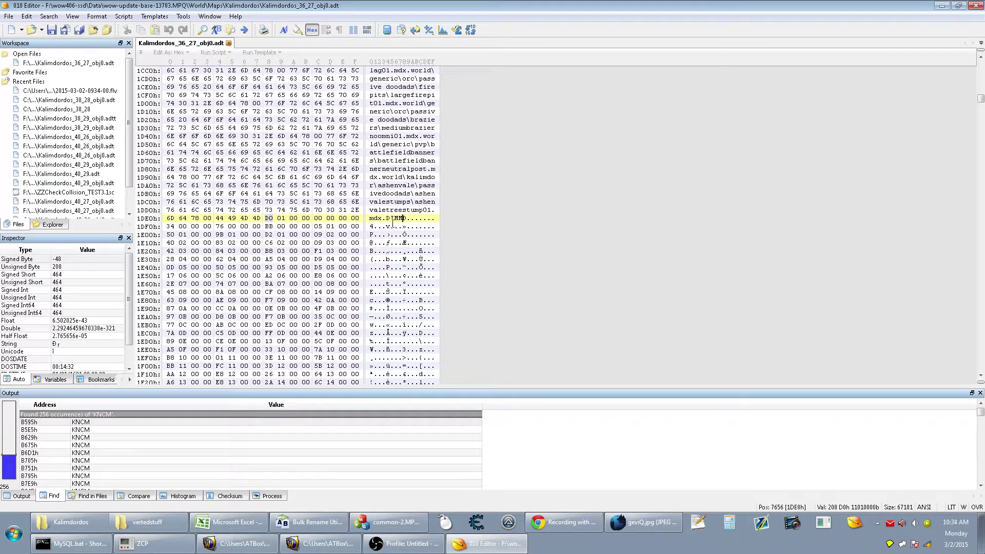
pyautogui.hotkey('ctrl', 'shift', 'a')
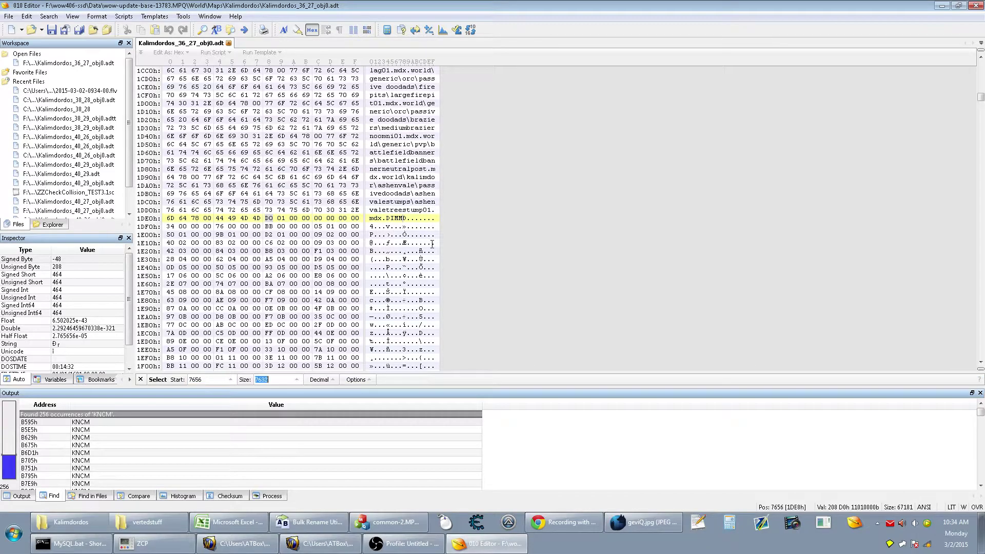
pyautogui.write('4568')
pyautogui.press('Return')
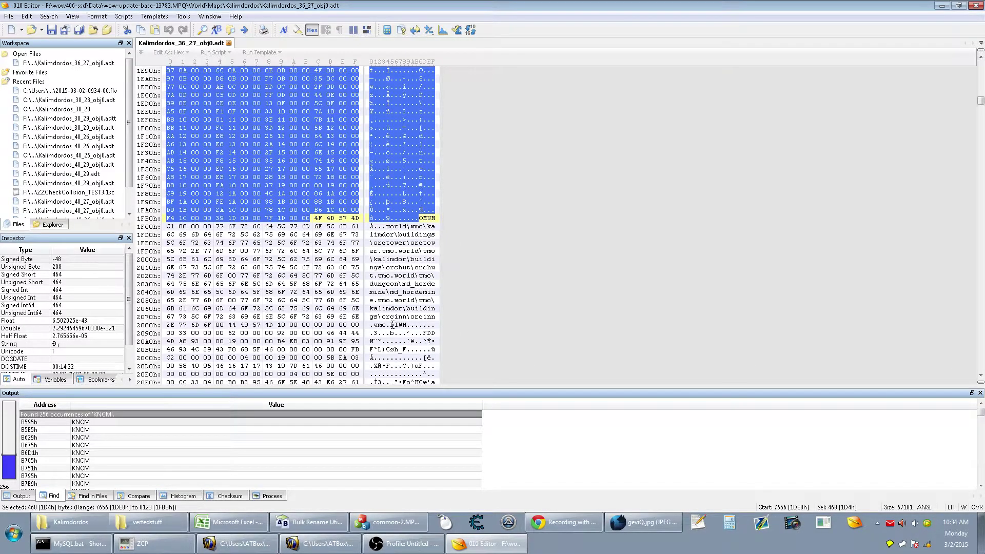
# Examine the DIWM chunk's size byte and the FDDM chunk header with the placement data that follows it
pyautogui.click(393, 325)
pyautogui.click(406, 325)
pyautogui.moveTo(410, 325); pyautogui.dragTo(407, 324)
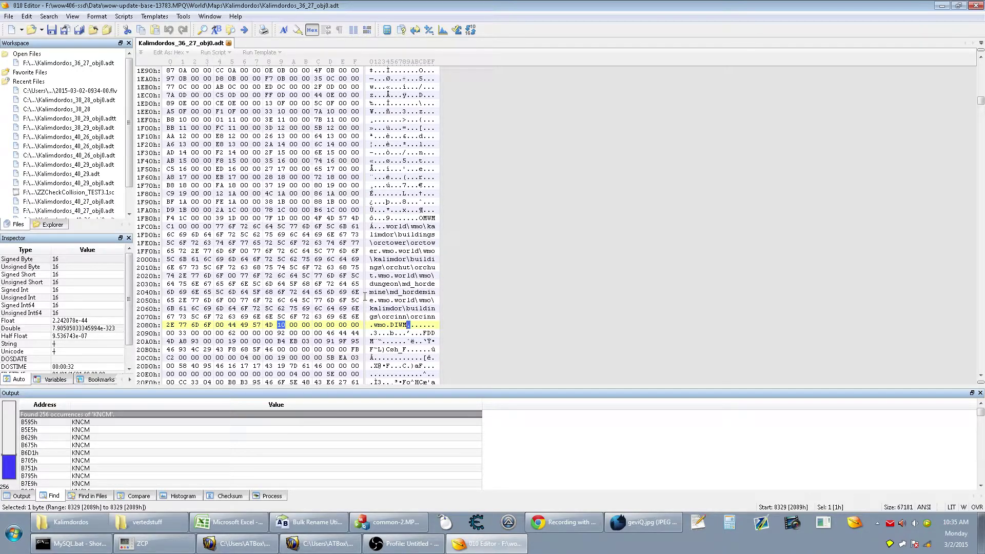
pyautogui.scroll(-2, 364, 297)
pyautogui.moveTo(372, 291); pyautogui.dragTo(426, 284)
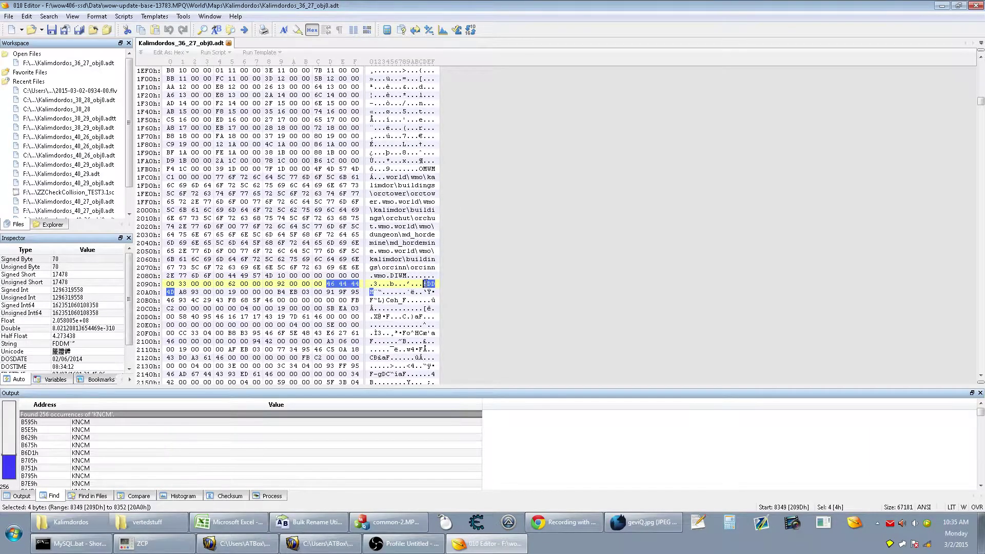
pyautogui.click(380, 293)
pyautogui.scroll(-5, 390, 289)
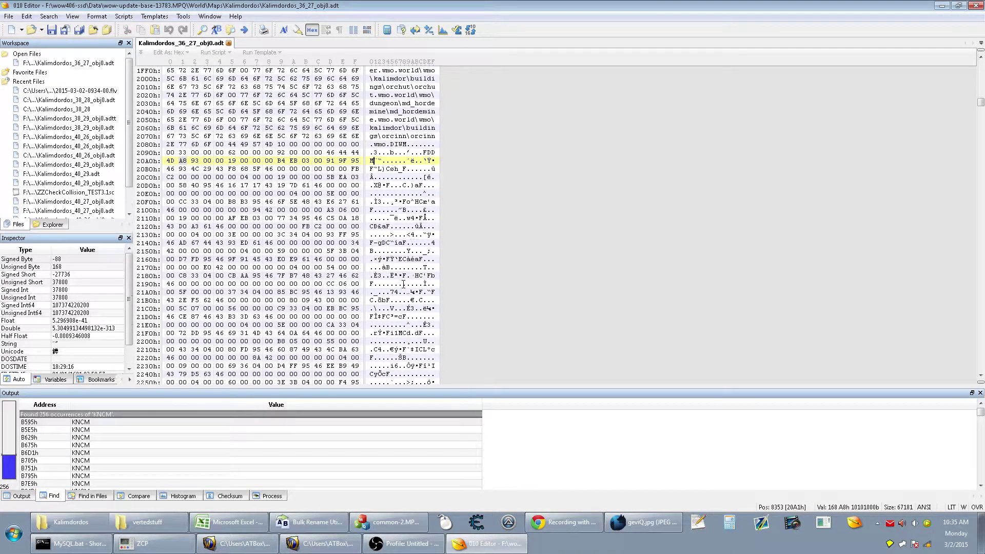
pyautogui.scroll(-1, 409, 281)
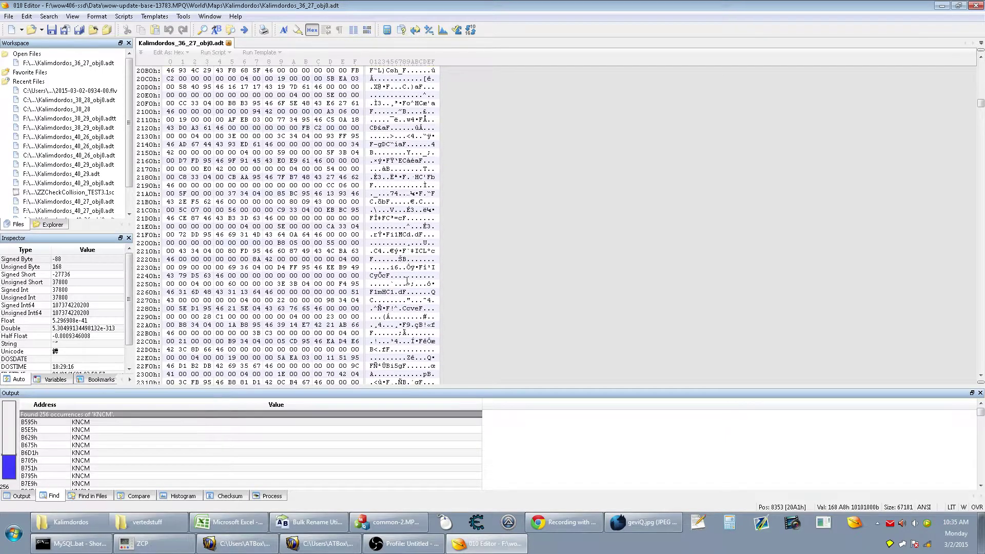
pyautogui.scroll(4, 406, 282)
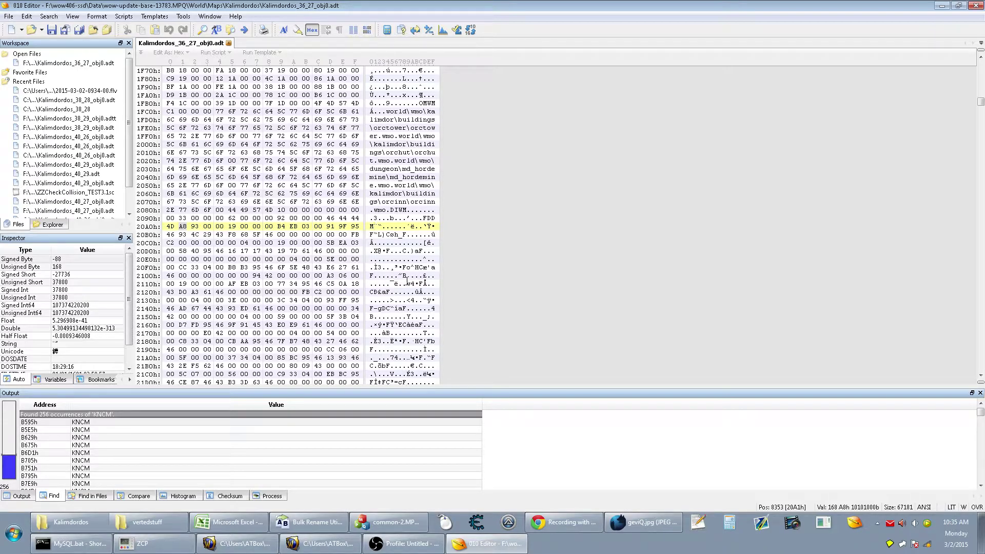
# Step through the found KNCM occurrences one by one from B595h to C369h, examining each chunk's size byte and its WRCM and DRCM subchunks
pyautogui.click(172, 422)
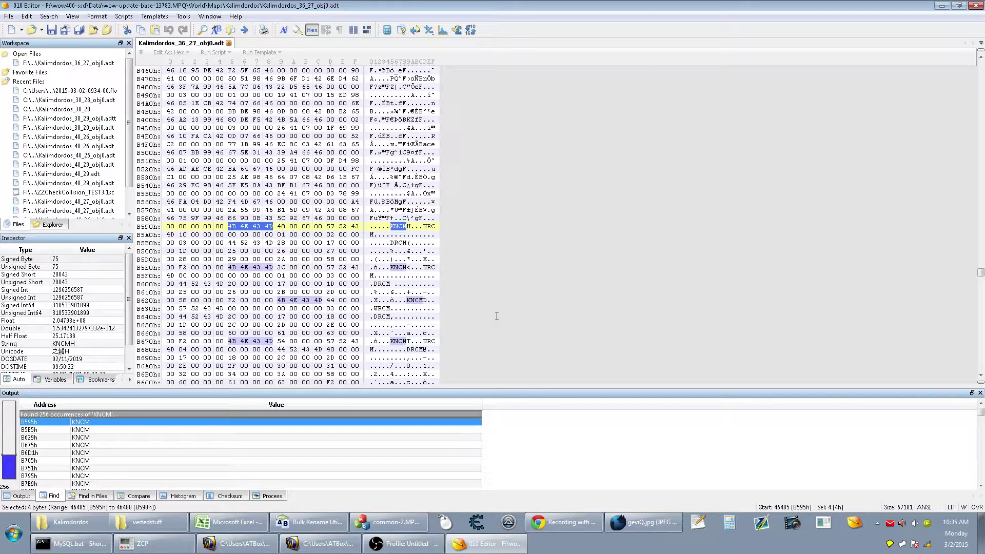
pyautogui.press('Down')
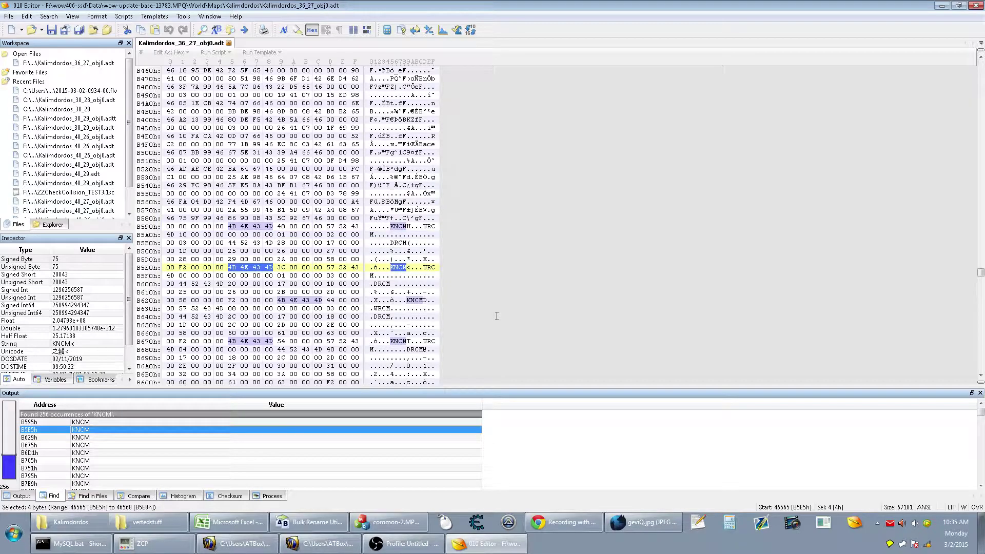
pyautogui.press('Down')
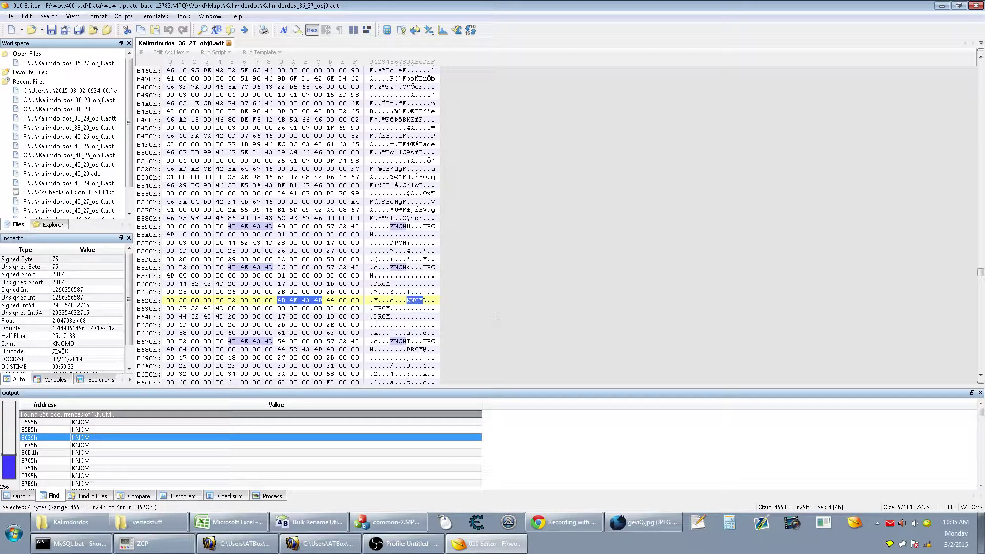
pyautogui.press('Down')
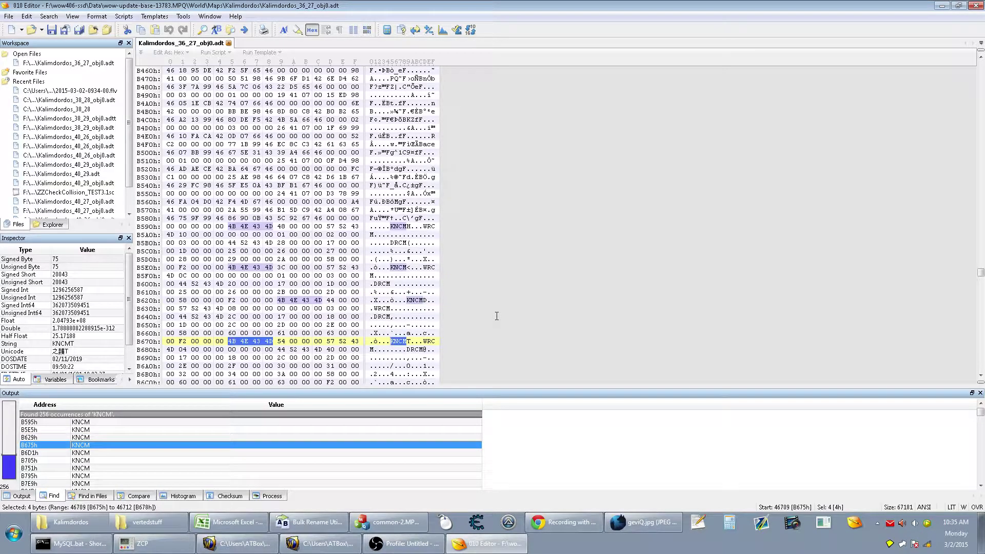
pyautogui.press('Down')
pyautogui.press('Down')
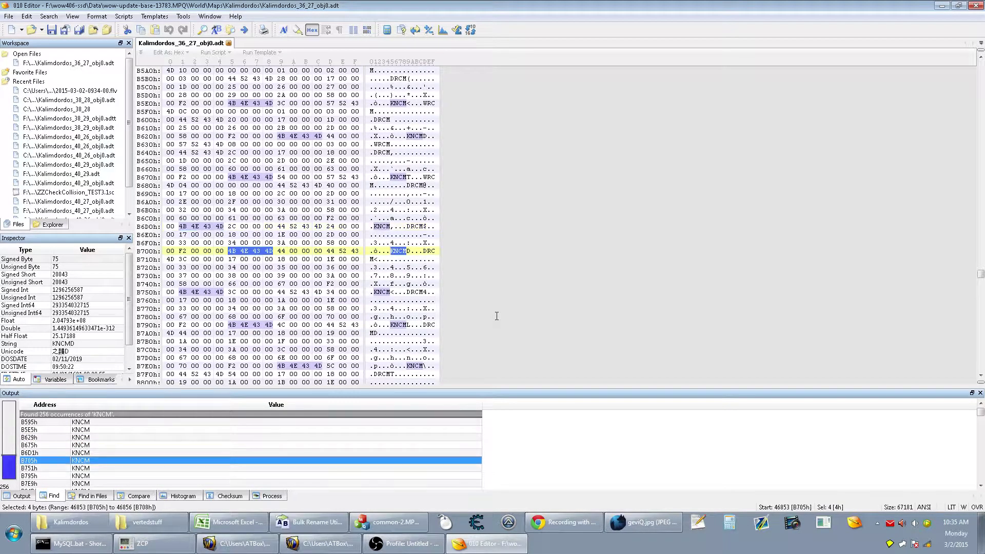
pyautogui.press('Down')
pyautogui.press('Down')
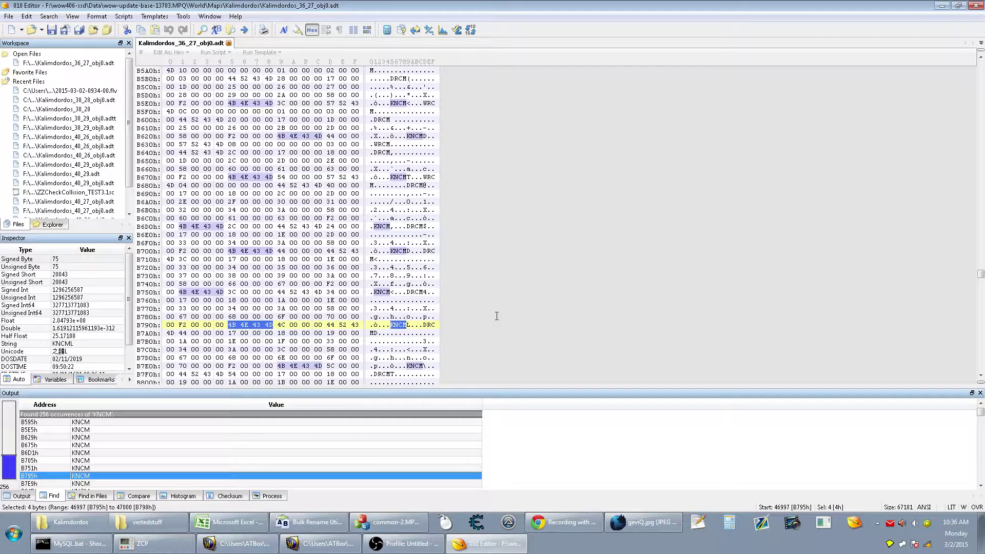
pyautogui.press('Down')
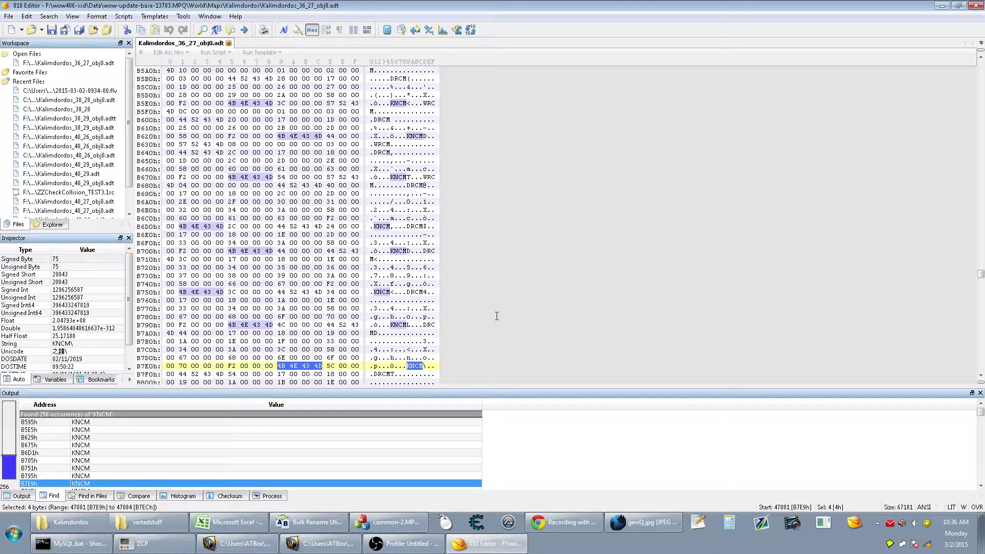
pyautogui.press('Down')
pyautogui.press('Down')
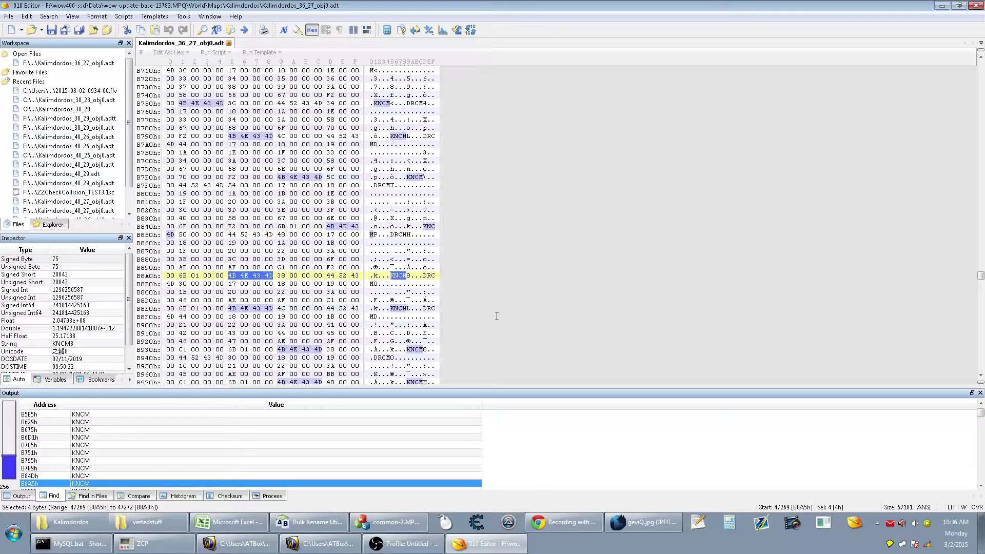
pyautogui.press('Down')
pyautogui.press('Down')
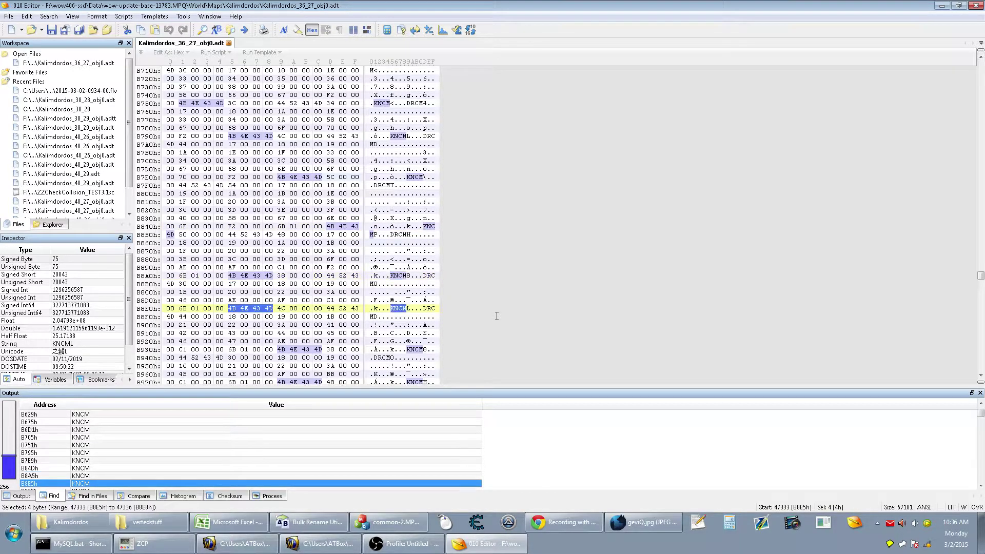
pyautogui.press('Down')
pyautogui.press('Down')
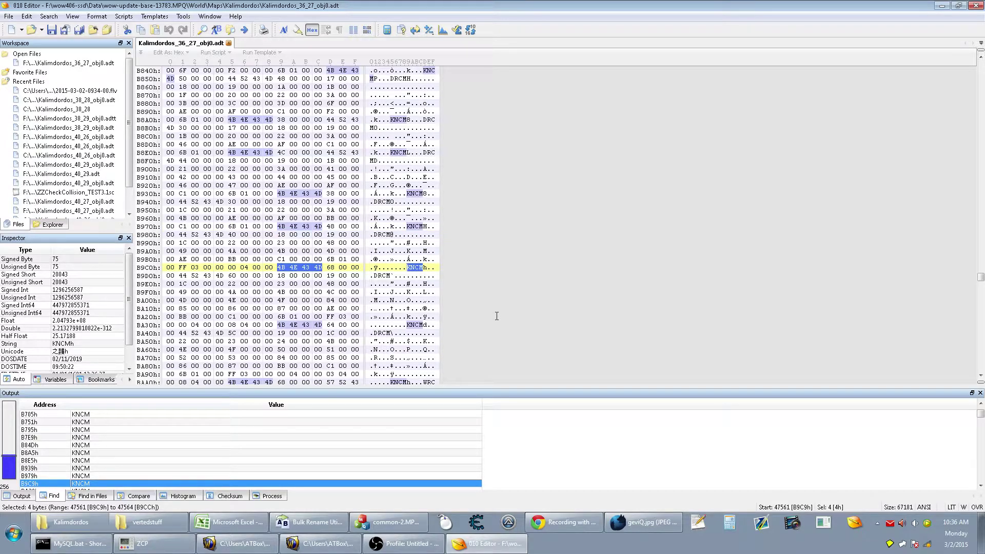
pyautogui.press('Down')
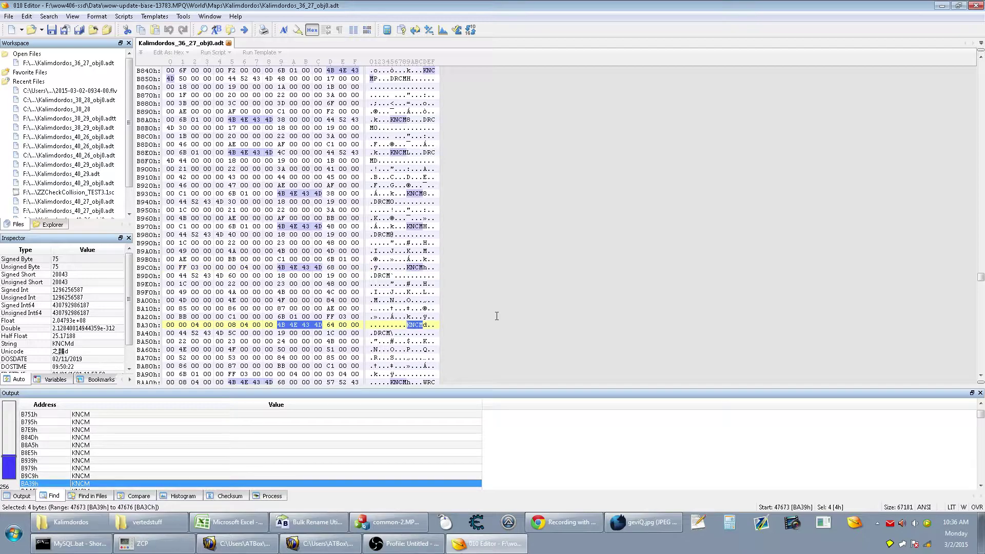
pyautogui.press('Down')
pyautogui.press('Down')
pyautogui.press('Down')
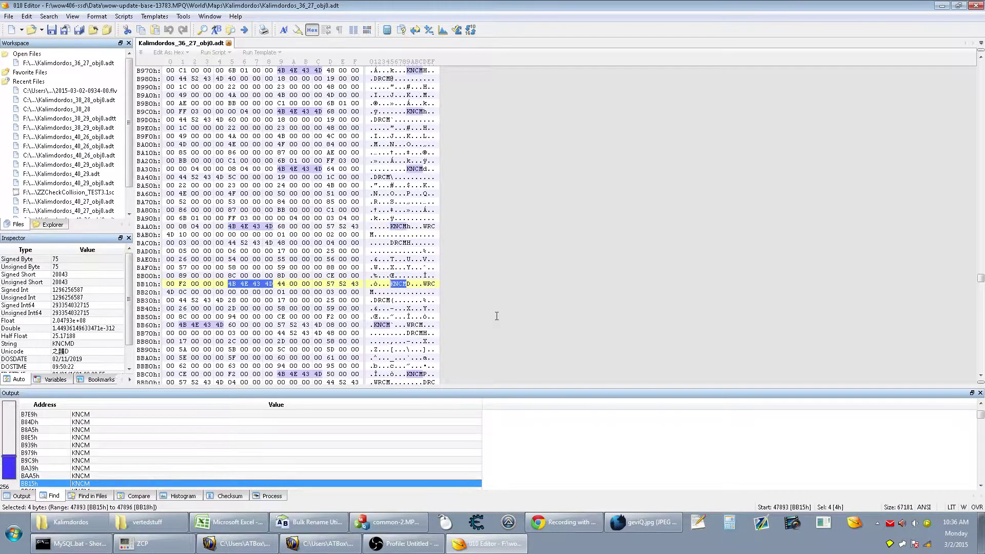
pyautogui.press('Down')
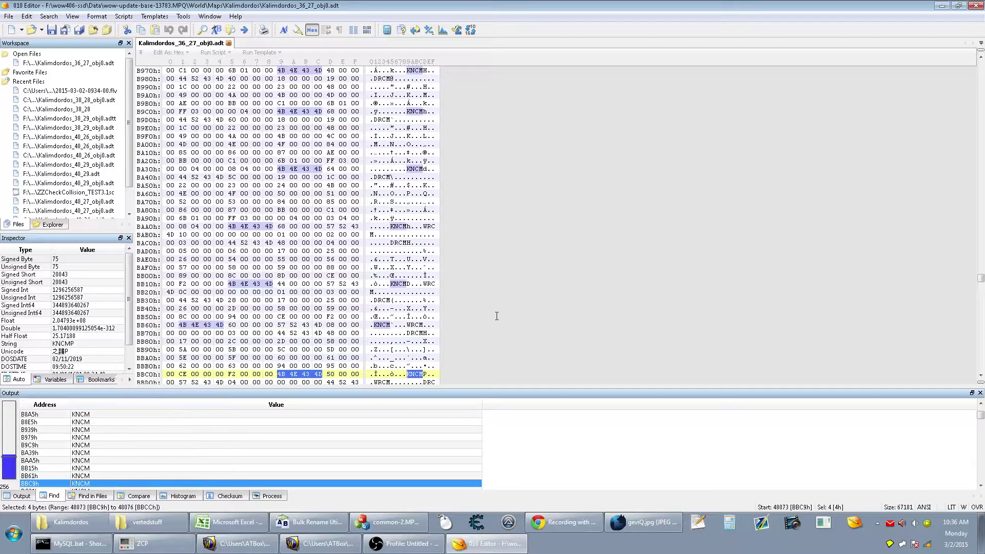
pyautogui.press('Down')
pyautogui.press('F3')
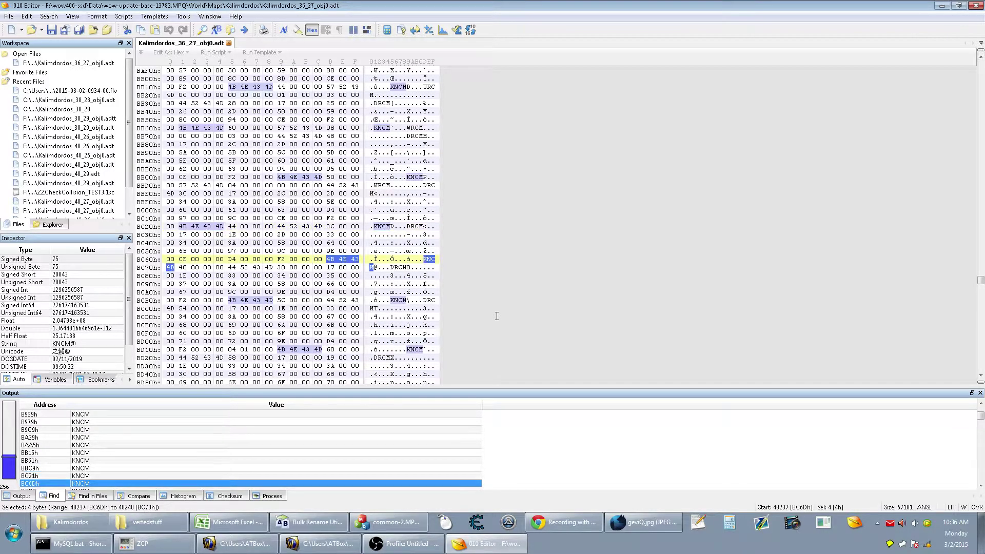
pyautogui.press('F3')
pyautogui.press('F3')
pyautogui.press('F3')
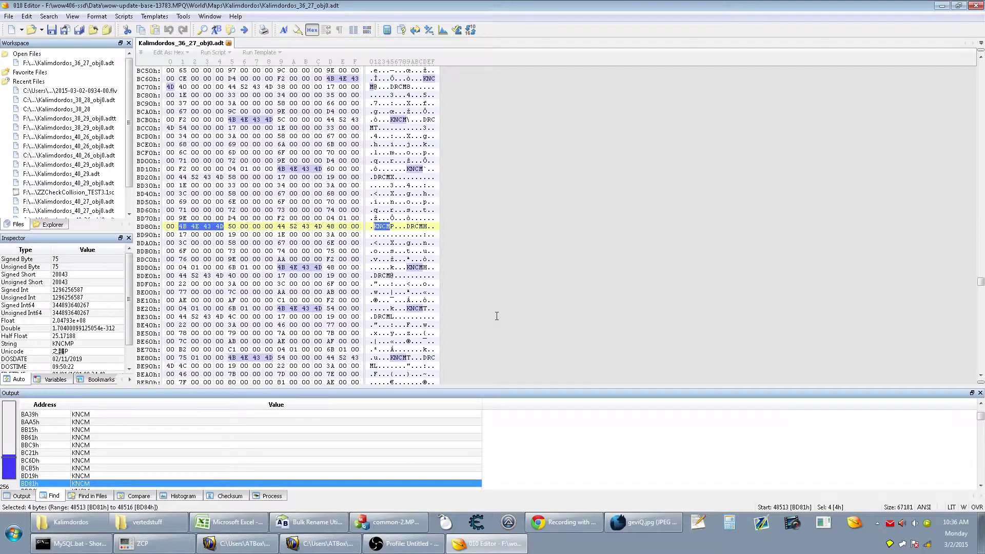
pyautogui.press('F3')
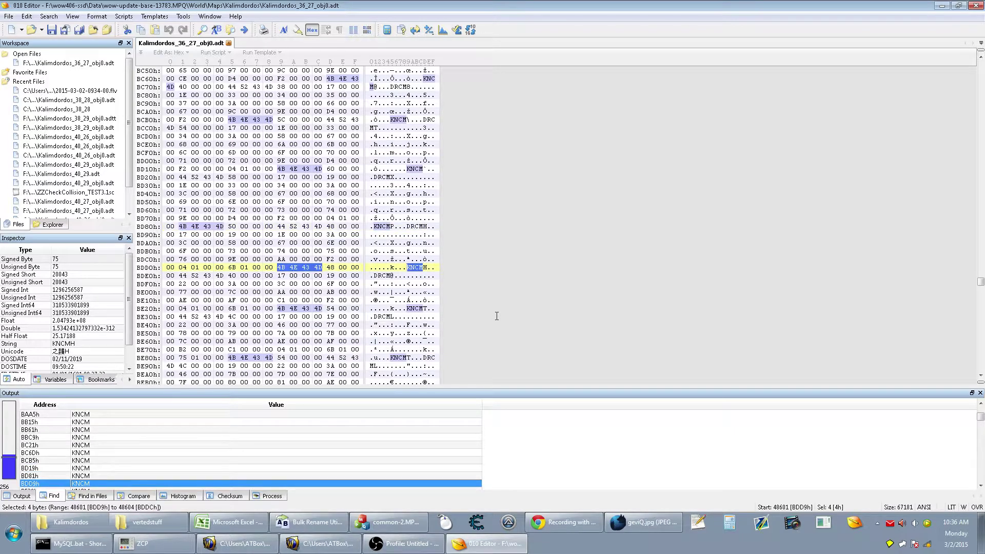
pyautogui.press('F3')
pyautogui.press('F3')
pyautogui.press('F3')
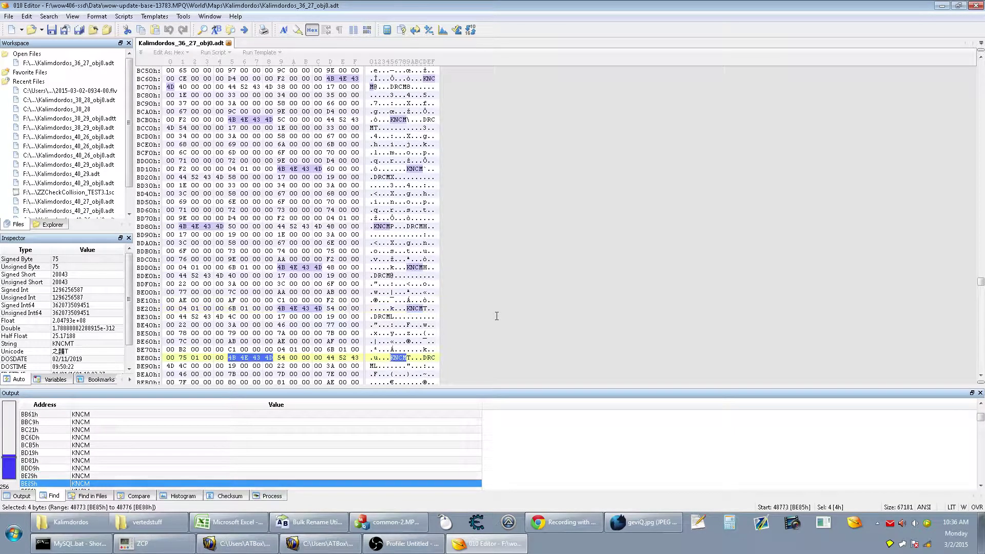
pyautogui.press('F3')
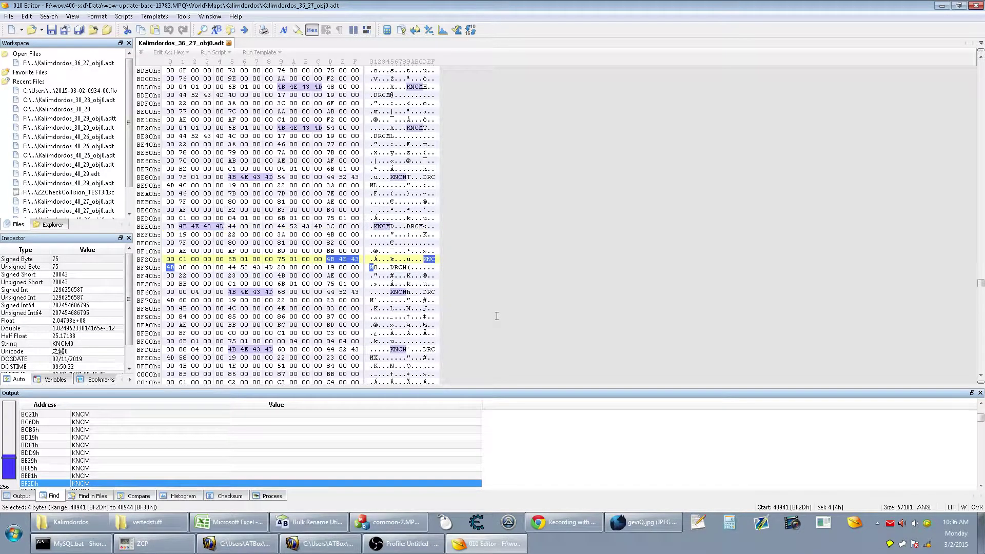
pyautogui.press('F3')
pyautogui.press('F3')
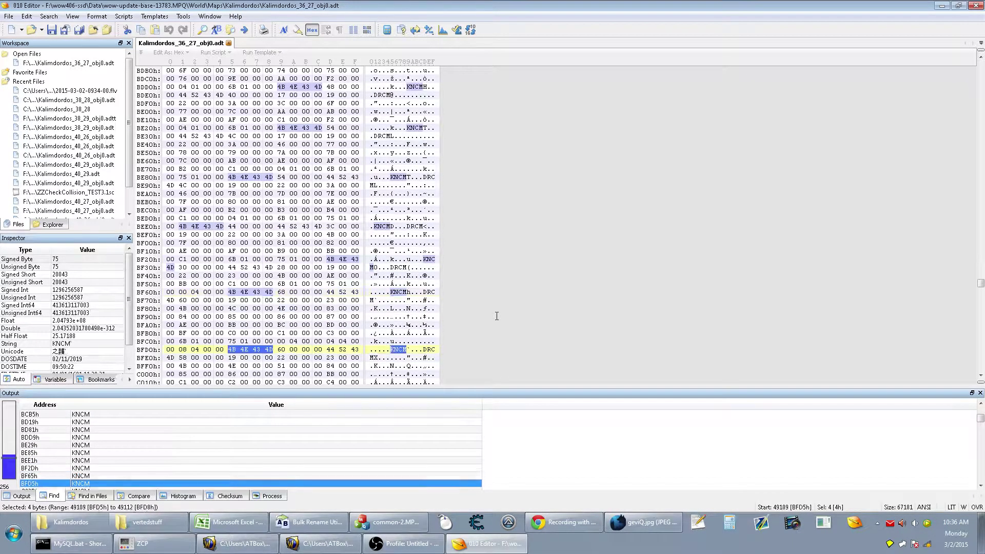
pyautogui.press('F3')
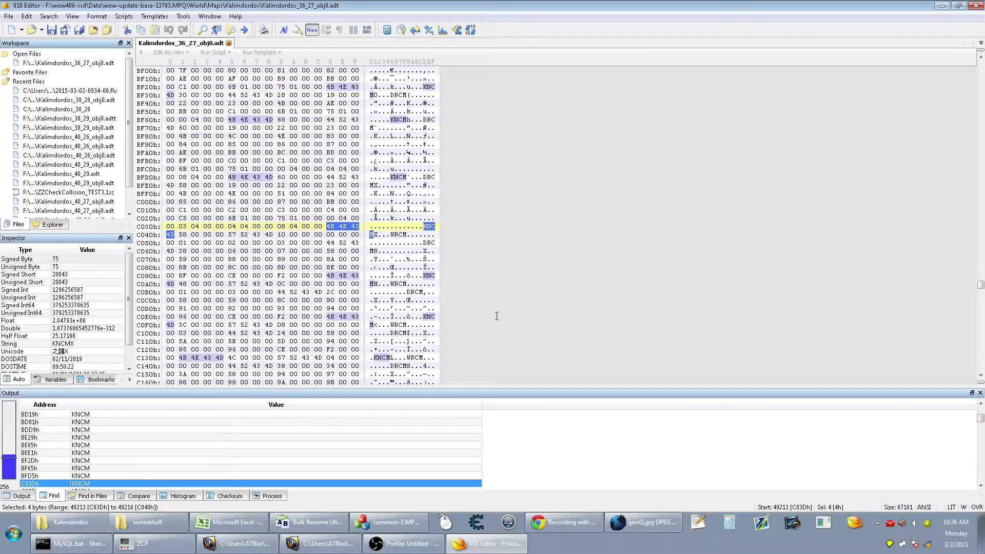
pyautogui.press('F3')
pyautogui.press('F3')
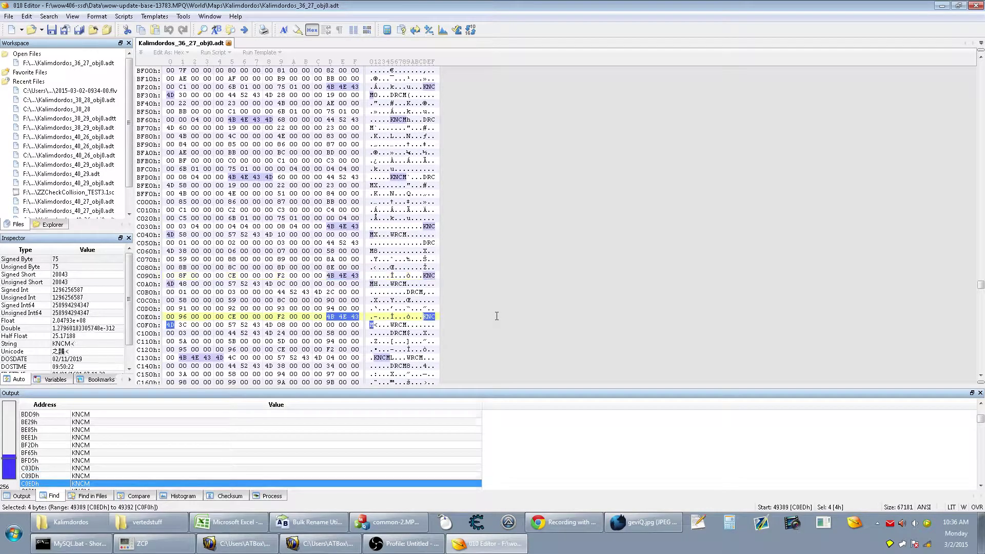
pyautogui.press('F3')
pyautogui.press('F3')
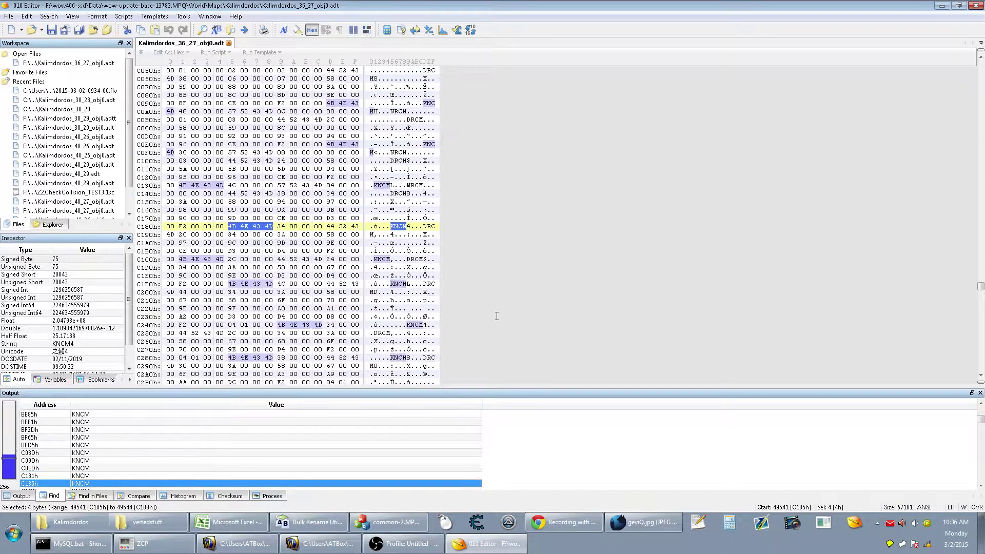
pyautogui.press('F3')
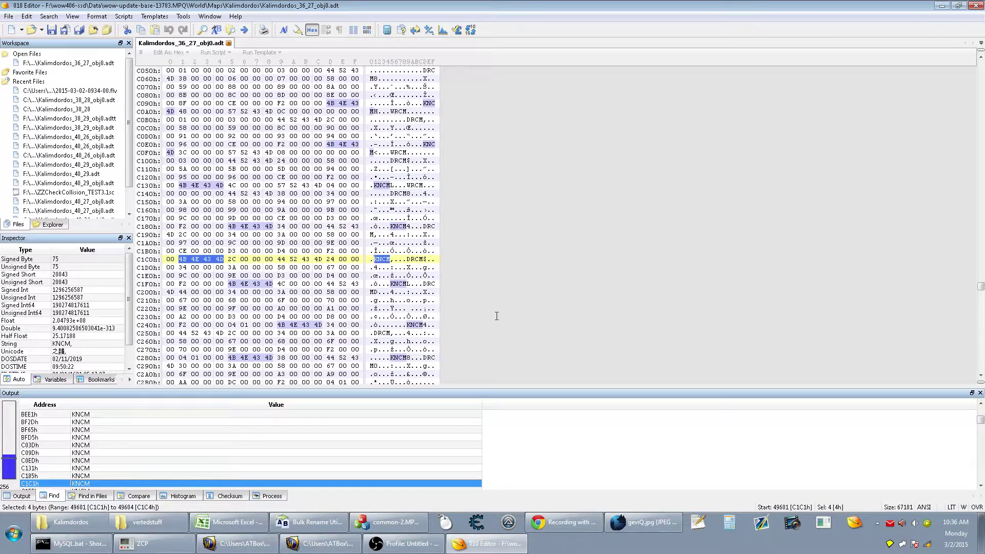
pyautogui.press('F3')
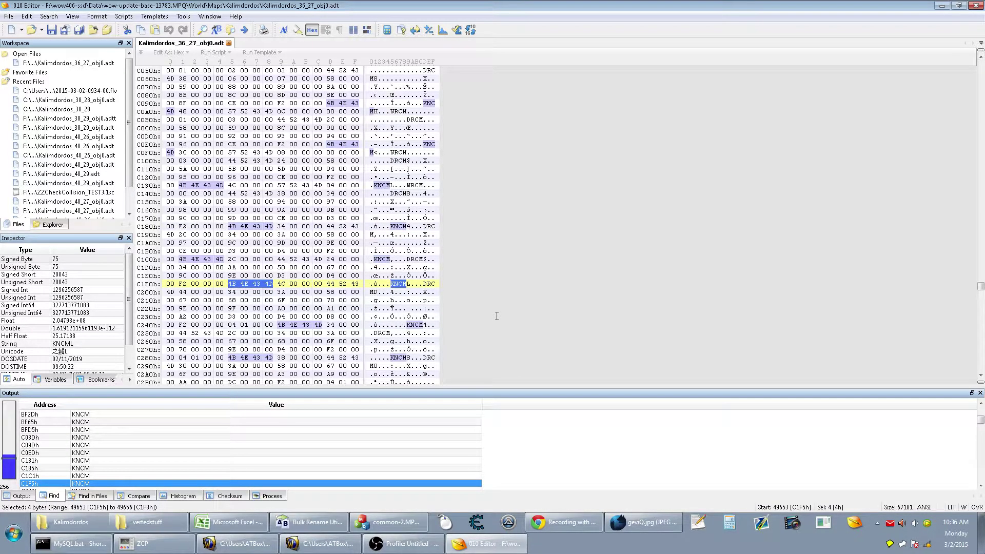
pyautogui.press('F3')
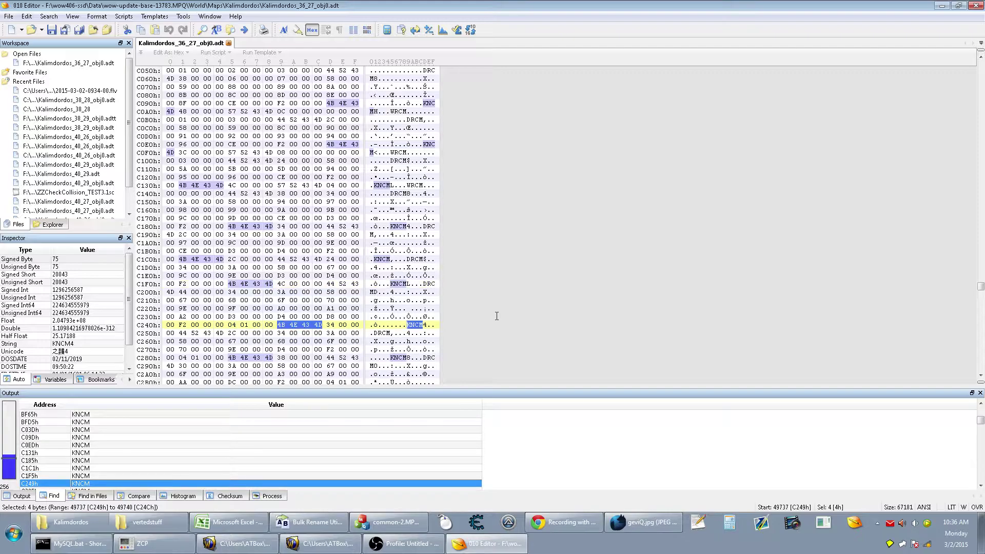
pyautogui.press('F3')
pyautogui.press('F3')
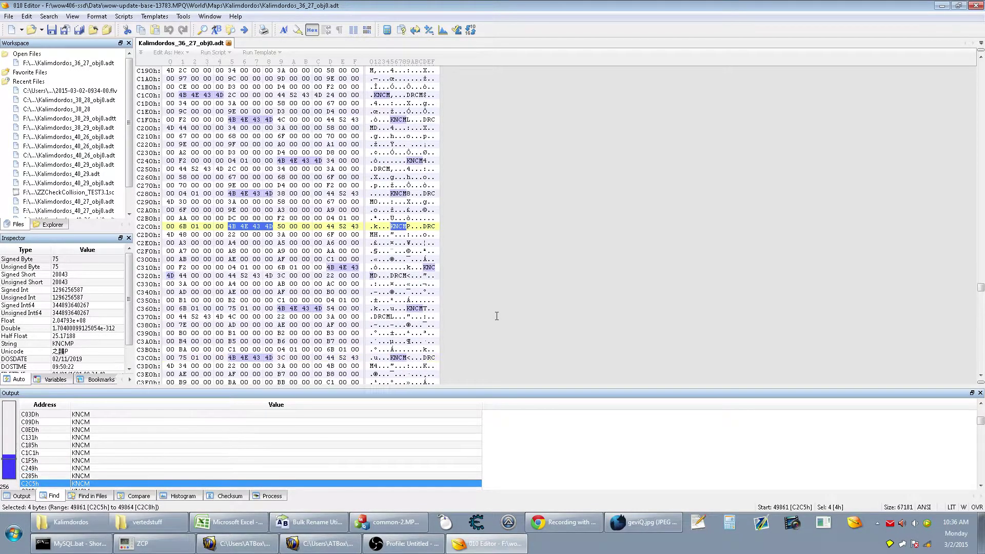
pyautogui.press('F3')
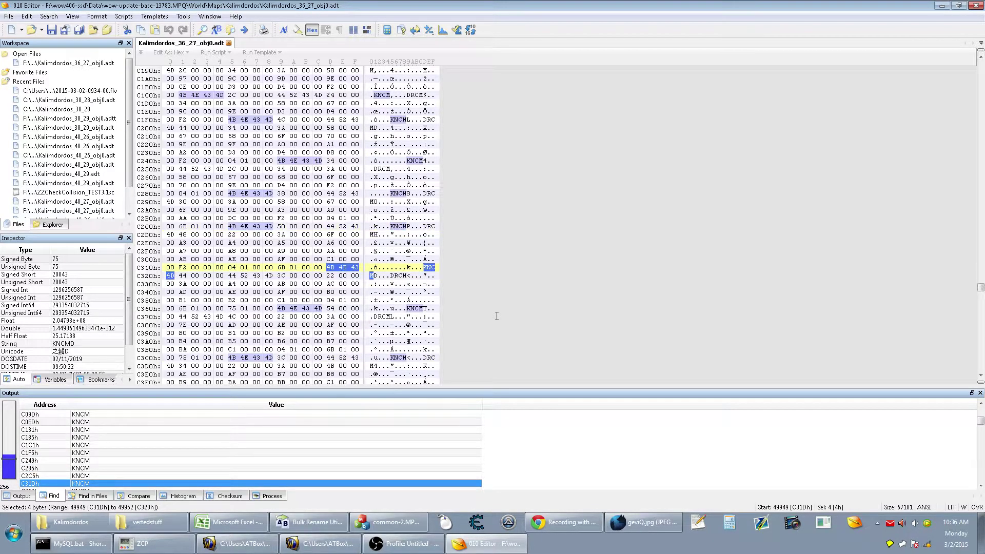
pyautogui.press('F3')
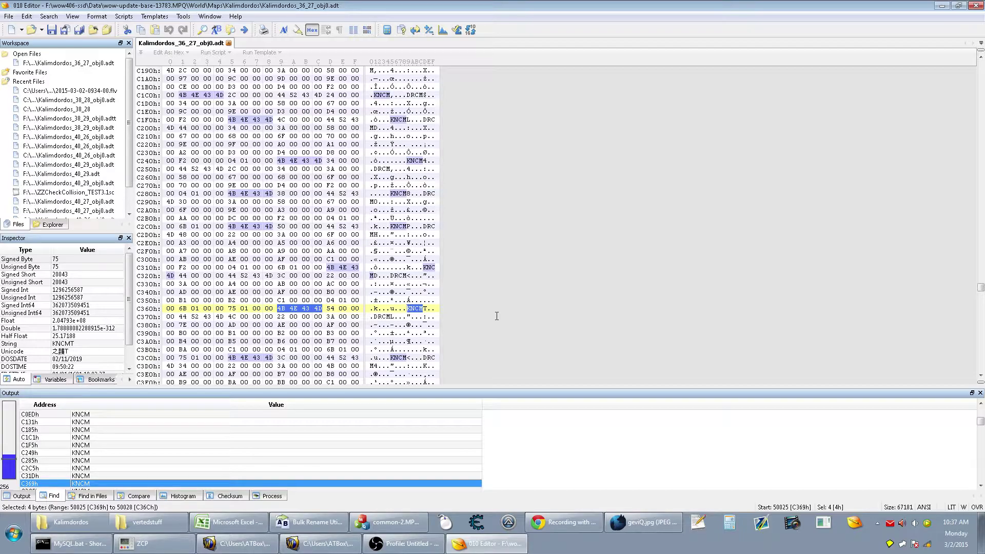
# Step through the found KNCM occurrences one by one from C3C5h to D3C1h, examining each chunk's size byte and its DRCM and WRCM subchunks
pyautogui.press('F3')
pyautogui.press('F3')
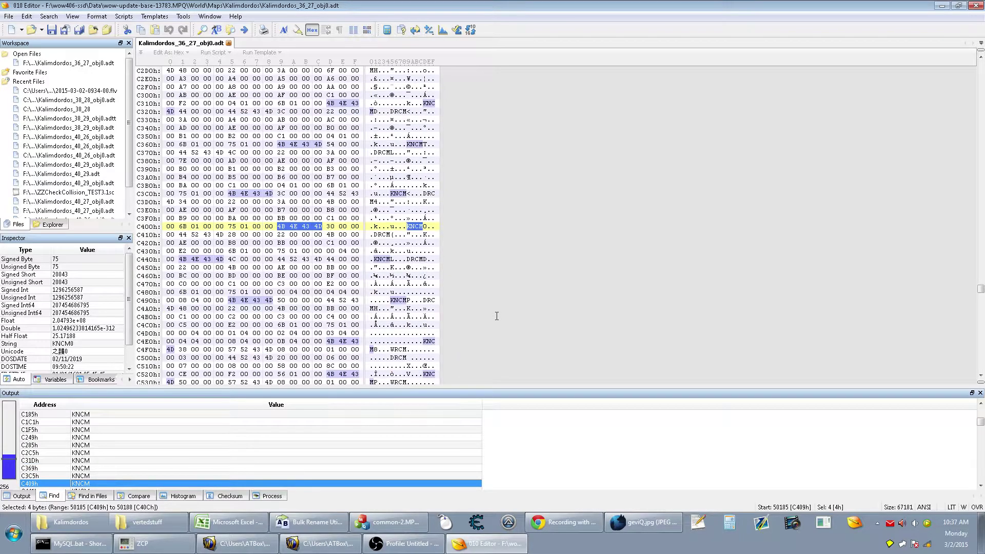
pyautogui.press('F3')
pyautogui.press('F3')
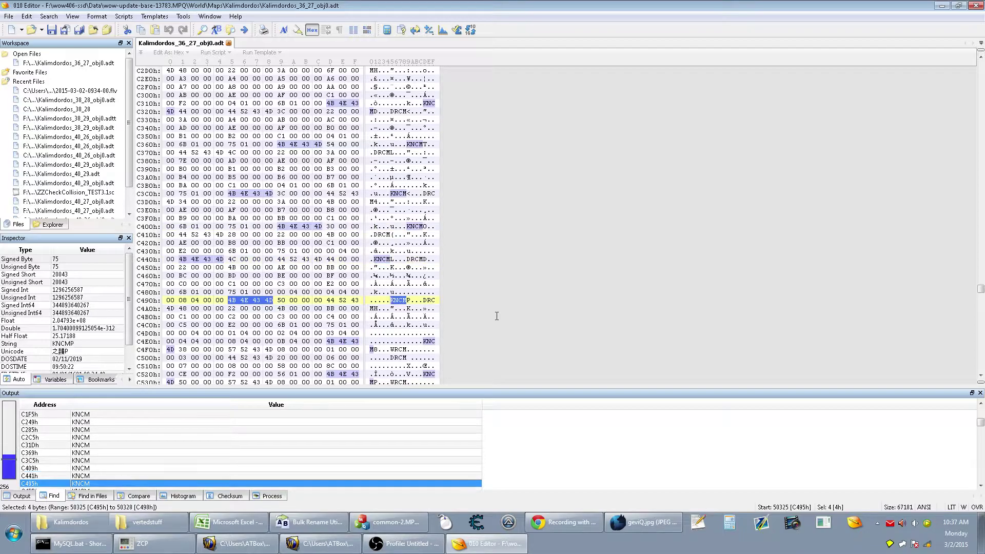
pyautogui.press('F3')
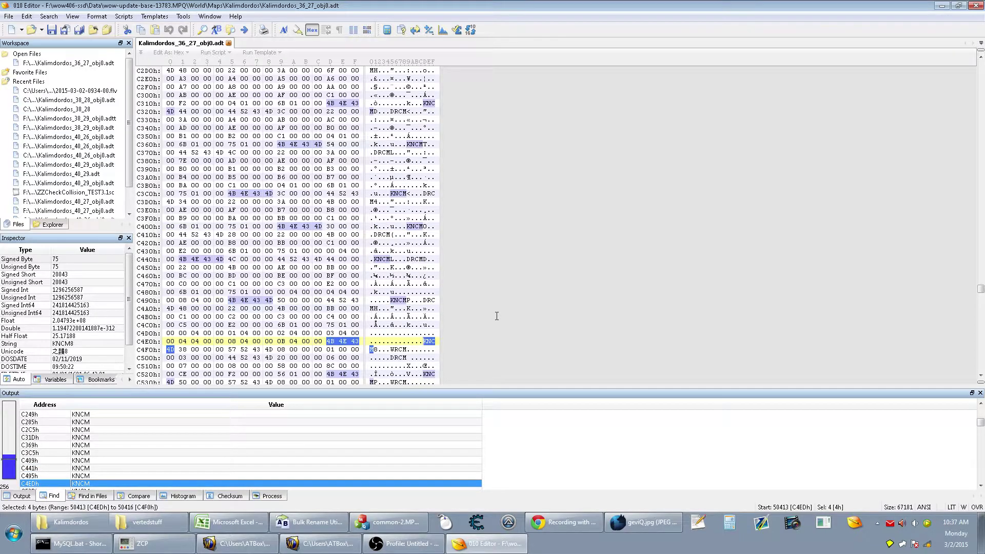
pyautogui.press('F3')
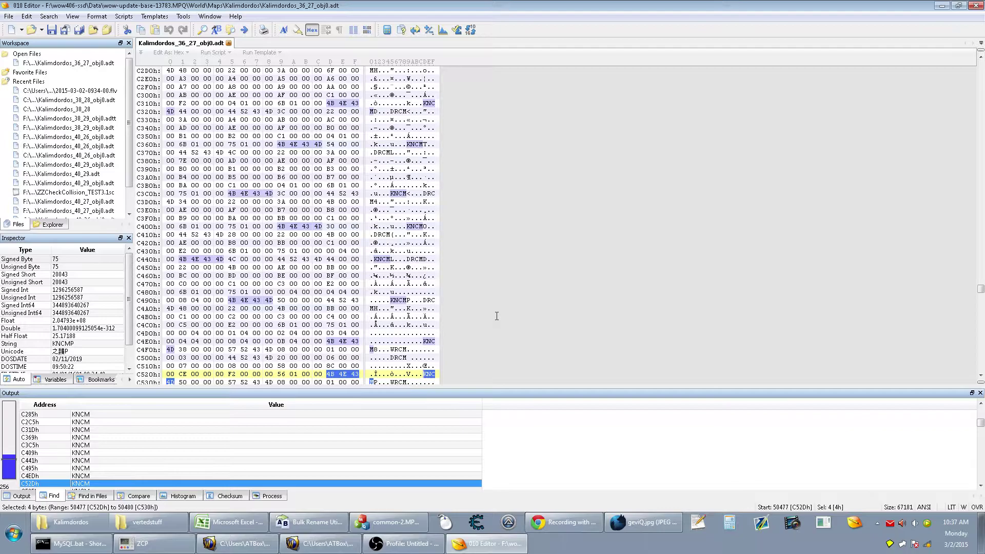
pyautogui.press('F3')
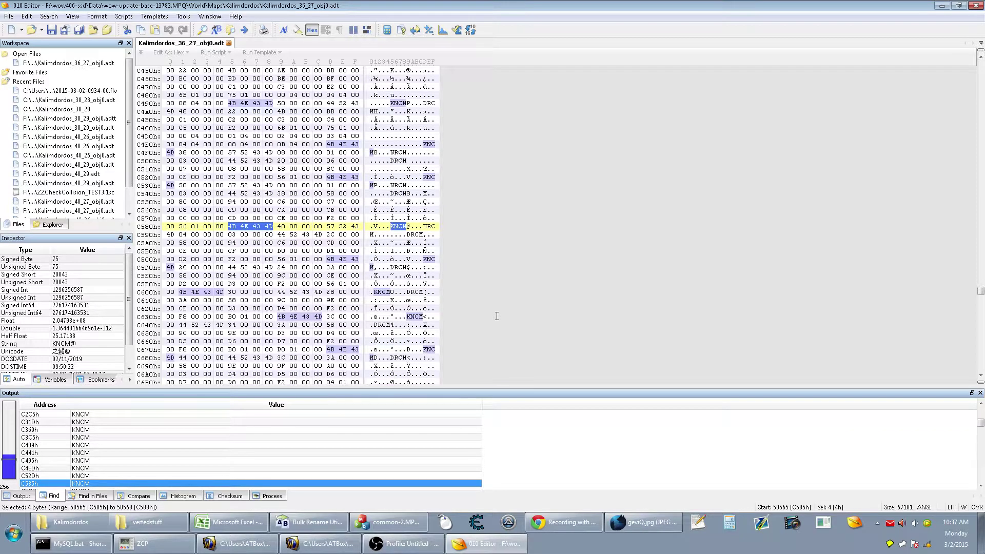
pyautogui.press('F3')
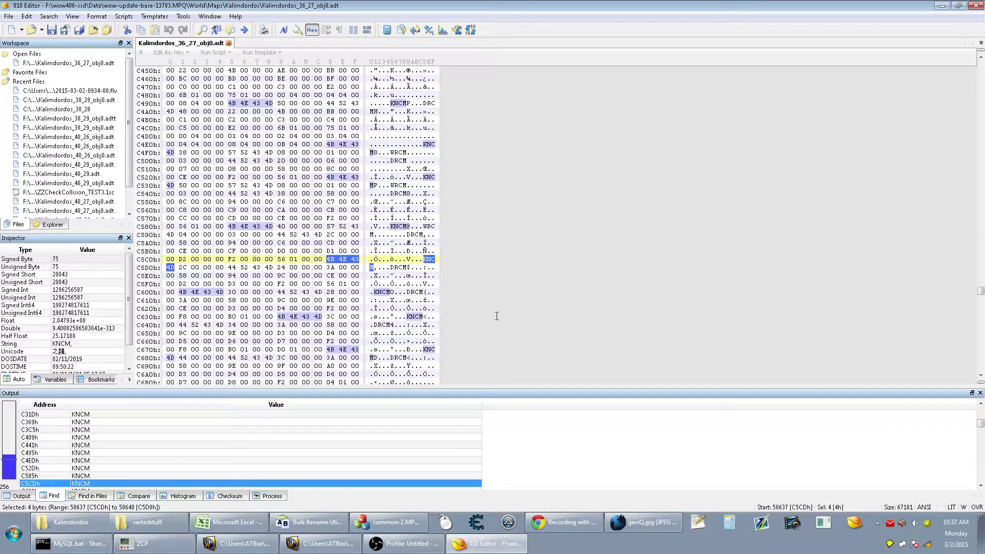
pyautogui.press('F3')
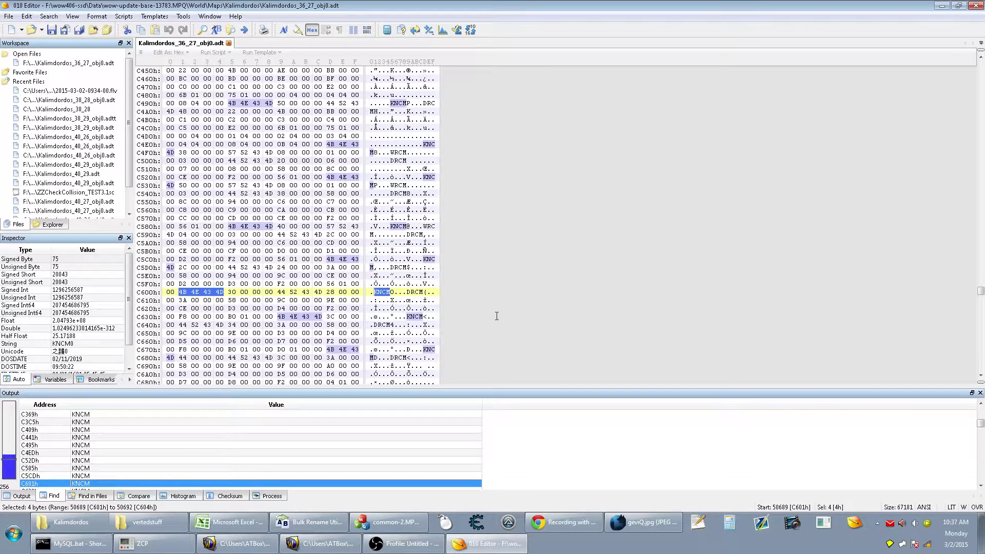
pyautogui.press('F3')
pyautogui.press('F3')
pyautogui.press('F3')
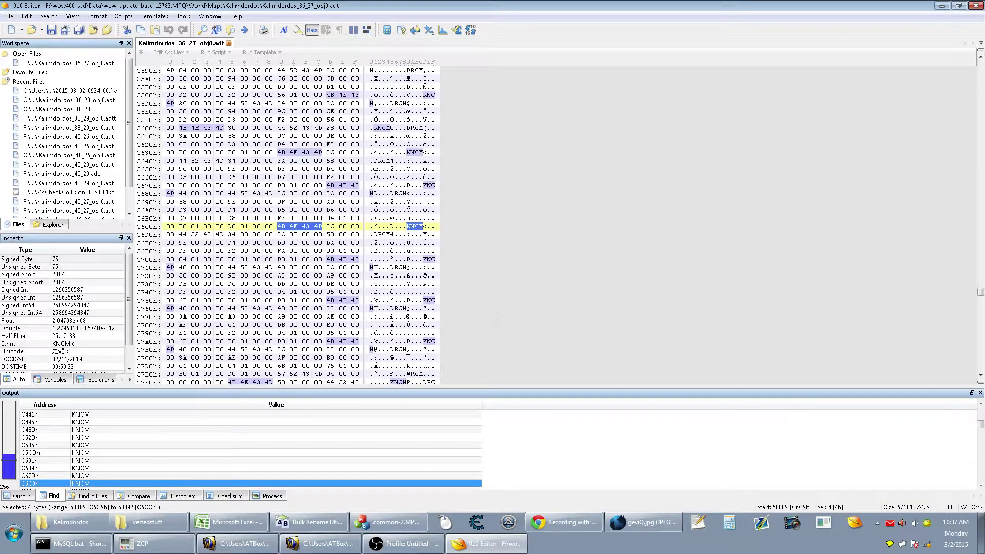
pyautogui.press('F3')
pyautogui.press('F3')
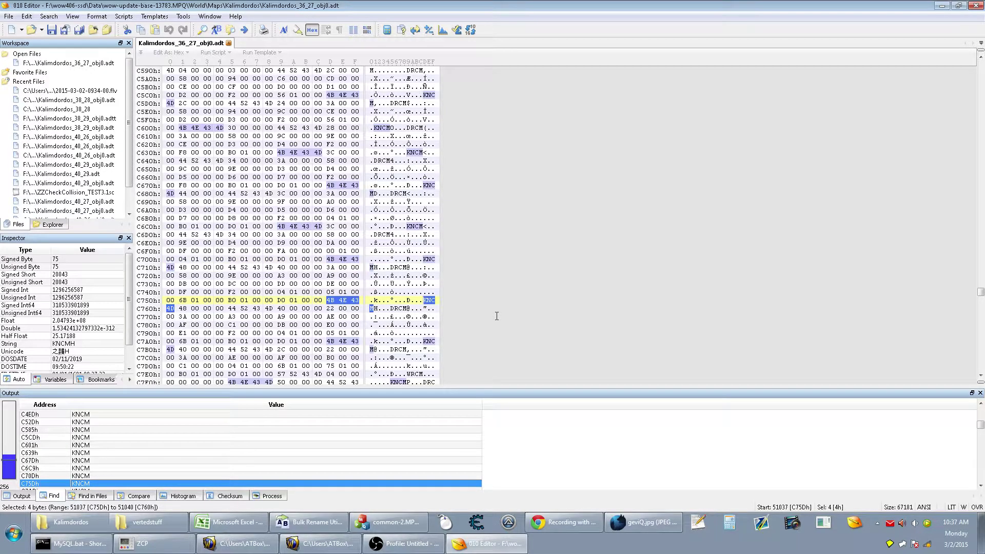
pyautogui.press('F3')
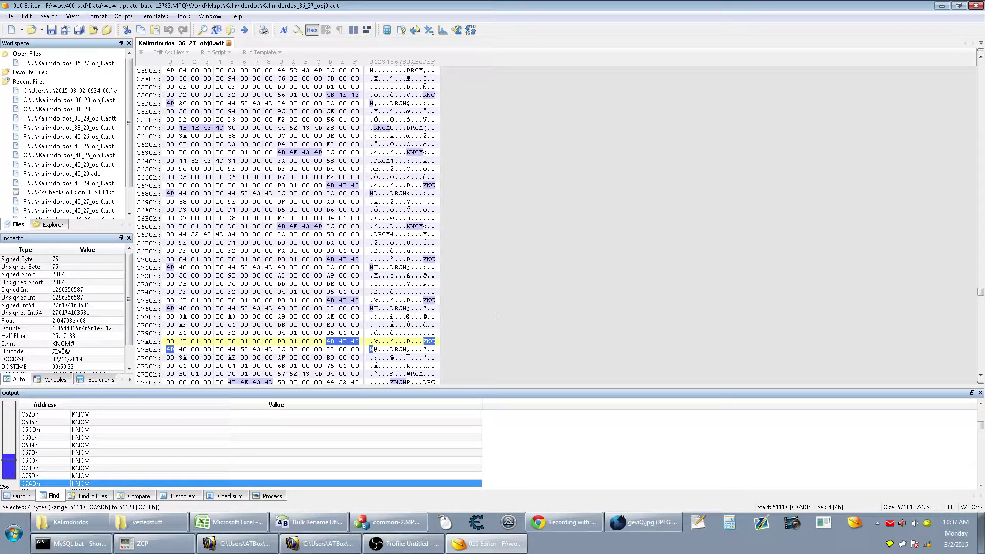
pyautogui.press('F3')
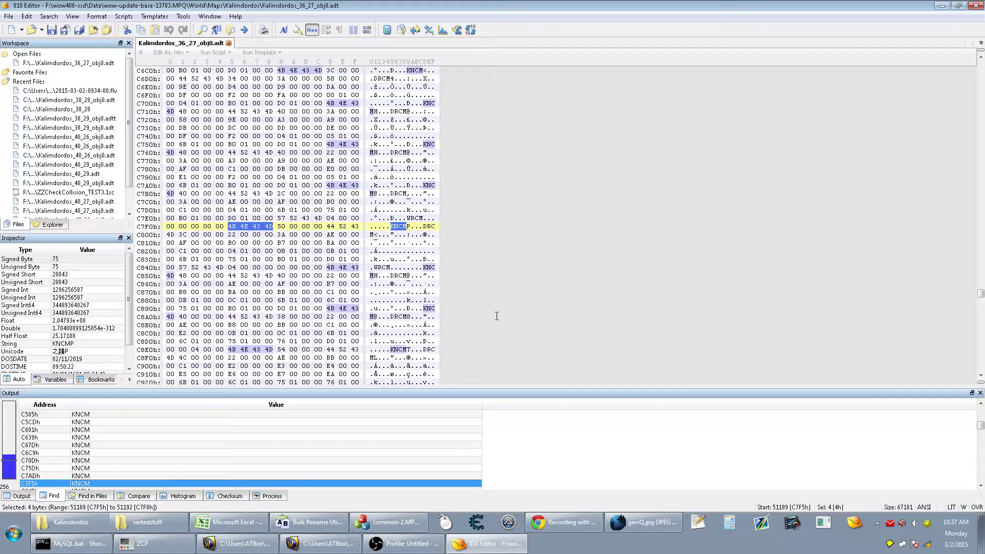
pyautogui.press('F3')
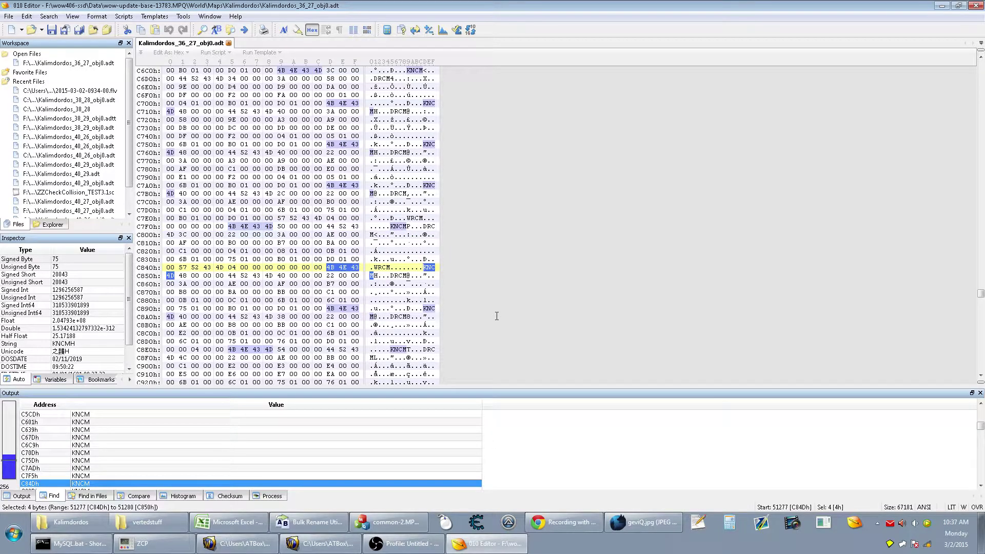
pyautogui.press('F3')
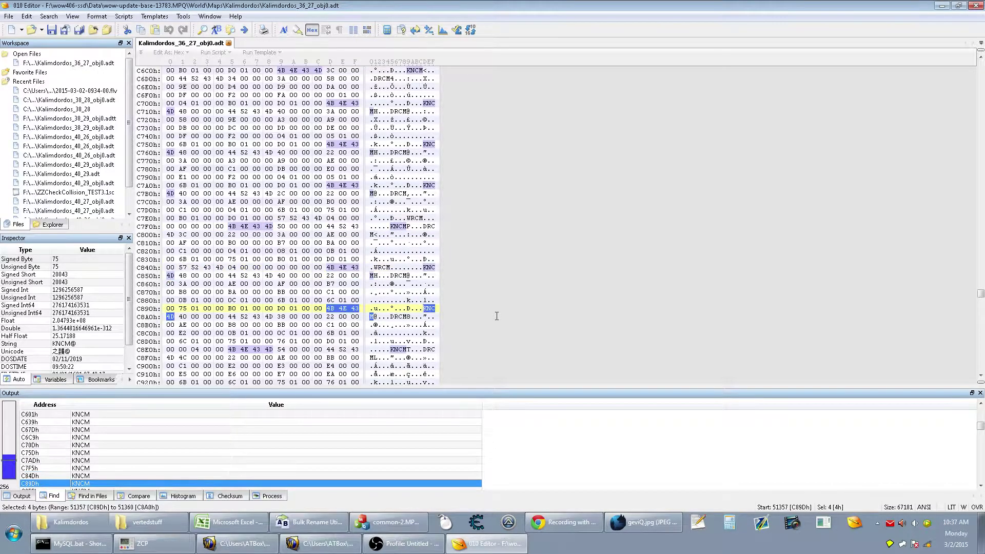
pyautogui.press('F3')
pyautogui.press('F3')
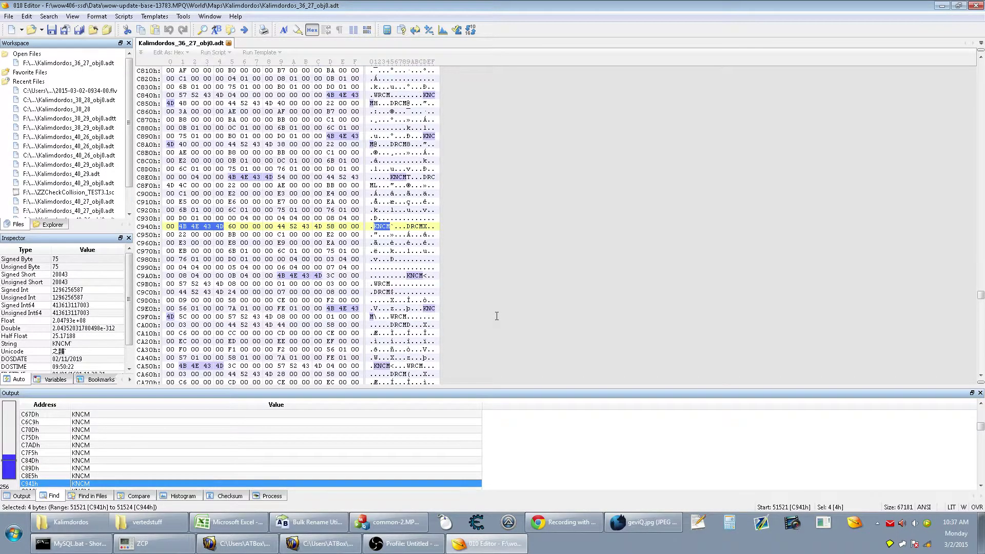
pyautogui.press('F3')
pyautogui.press('F3')
pyautogui.press('F3')
pyautogui.press('F3')
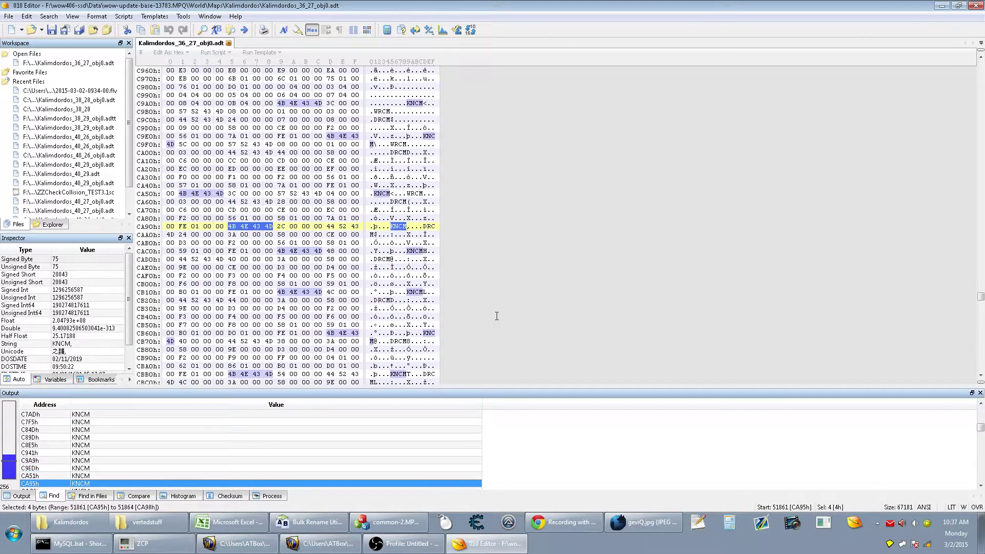
pyautogui.press('F3')
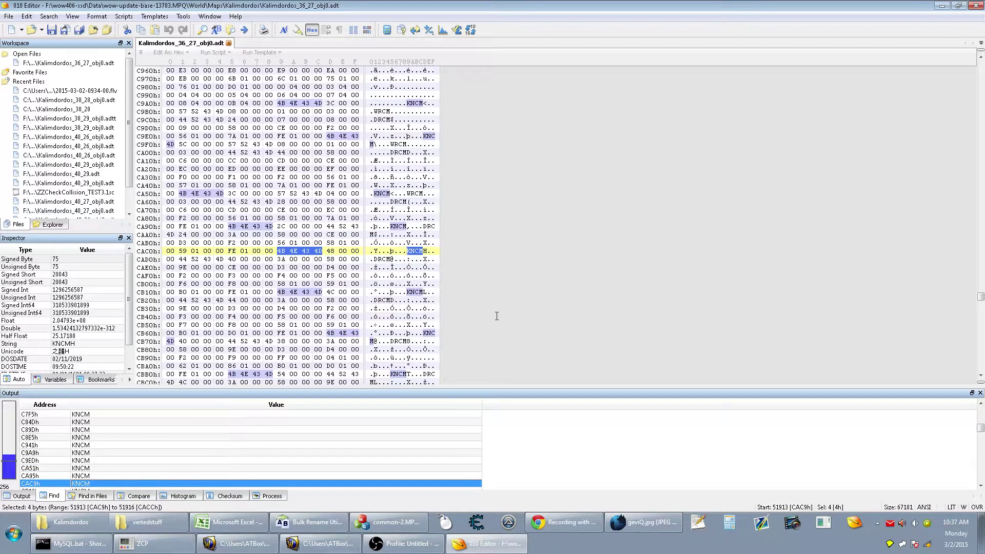
pyautogui.press('F3')
pyautogui.press('F3')
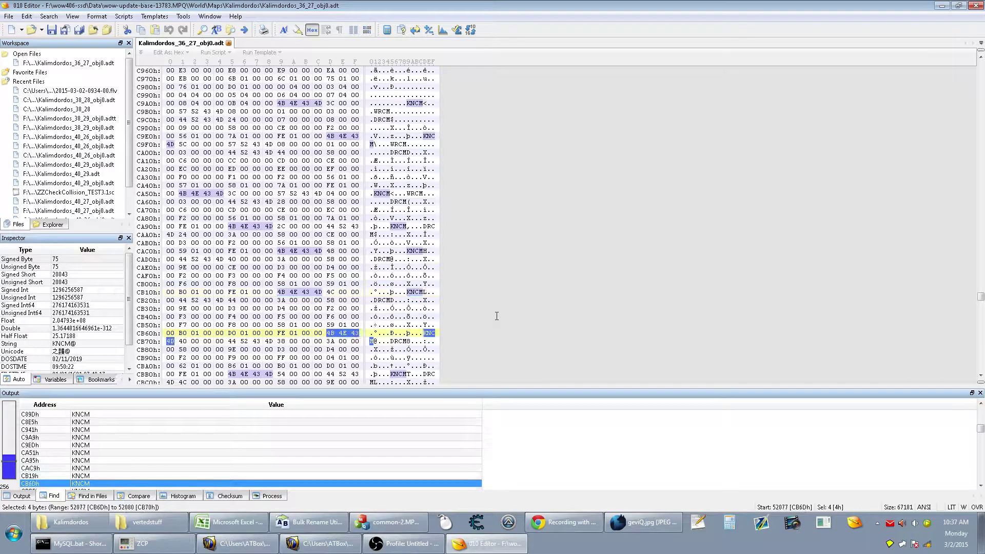
pyautogui.press('F3')
pyautogui.press('F3')
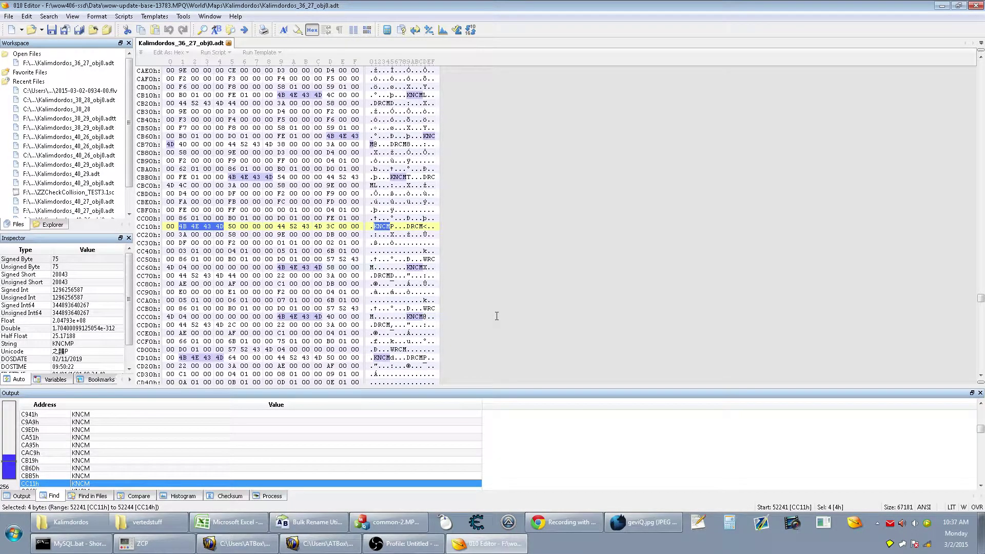
pyautogui.press('F3')
pyautogui.press('F3')
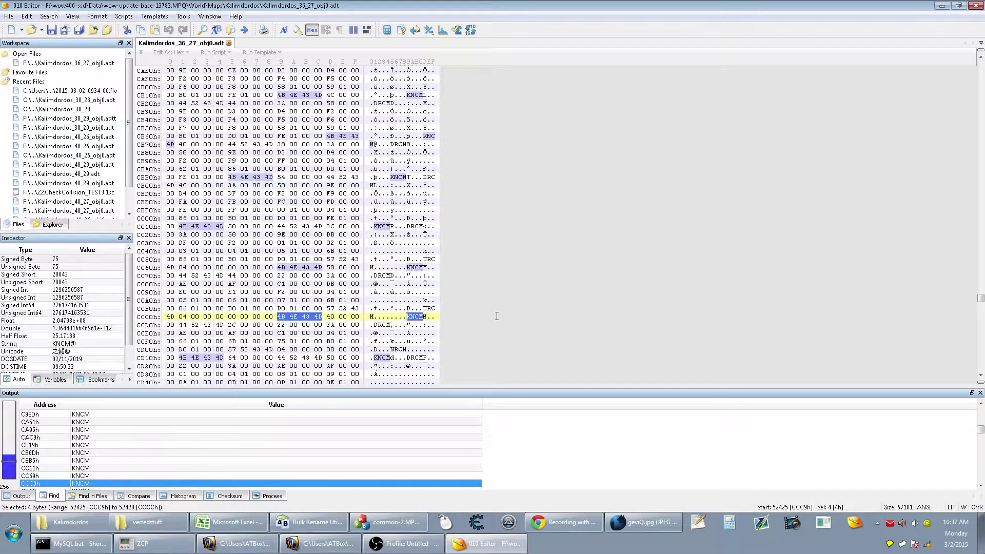
pyautogui.hotkey('shift', 'F3')
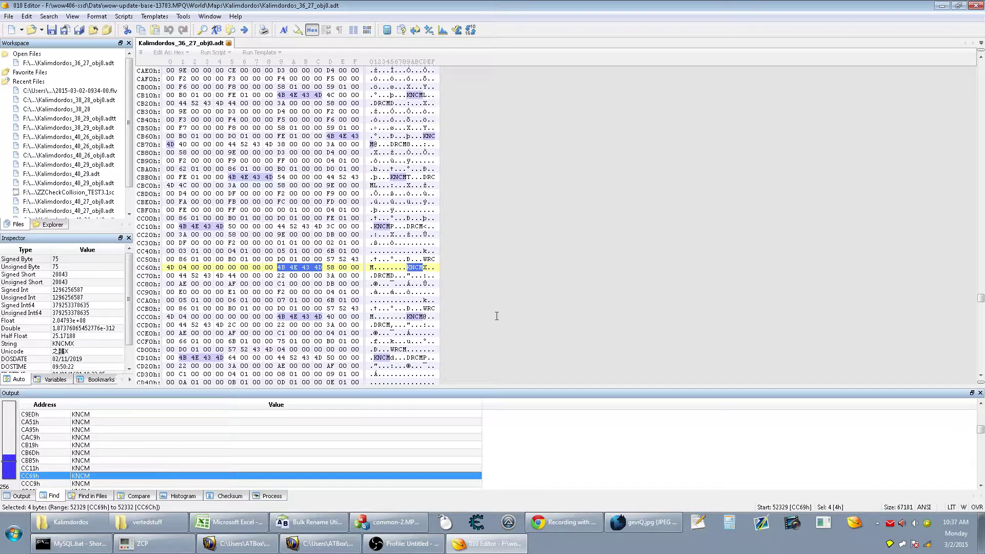
pyautogui.press('F3')
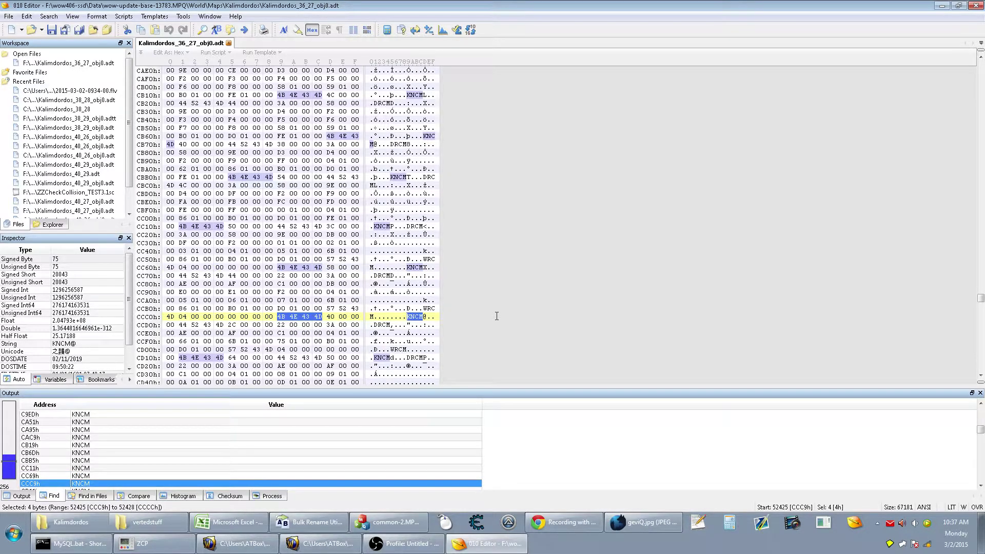
pyautogui.press('F3')
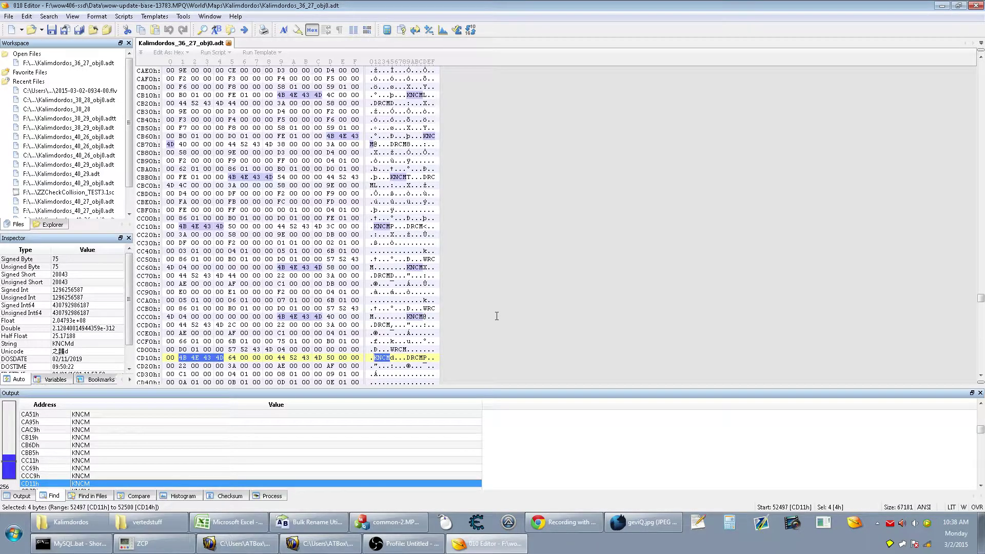
pyautogui.press('F3')
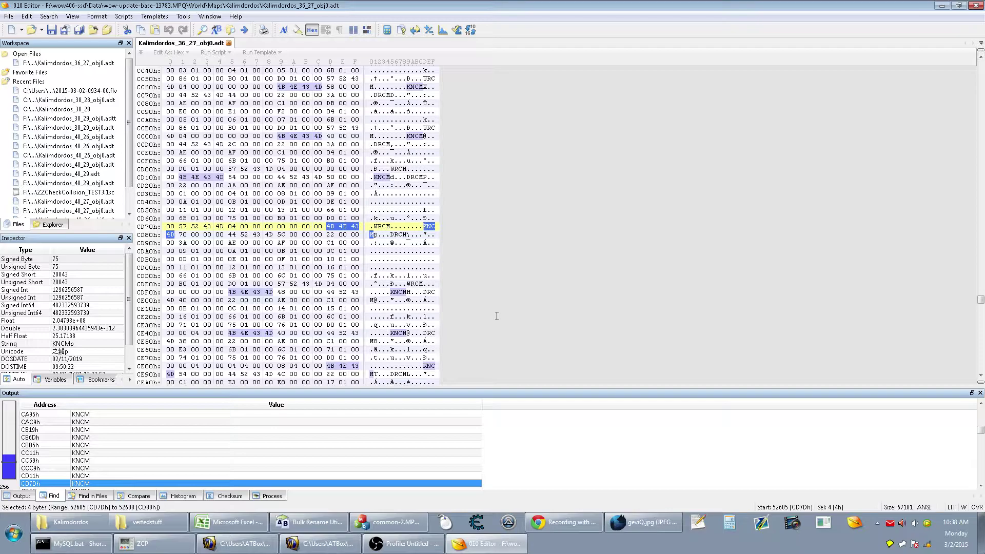
pyautogui.press('F3')
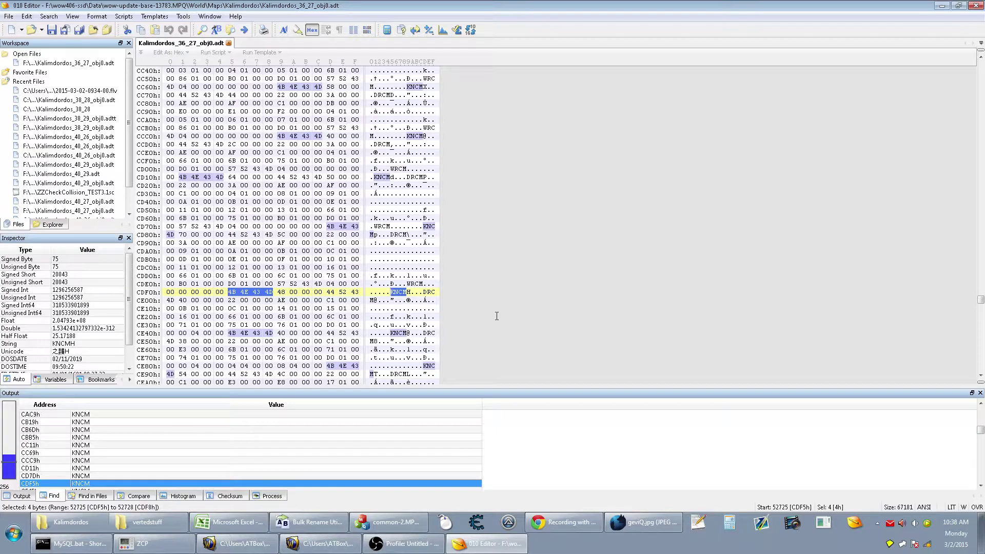
pyautogui.press('F3')
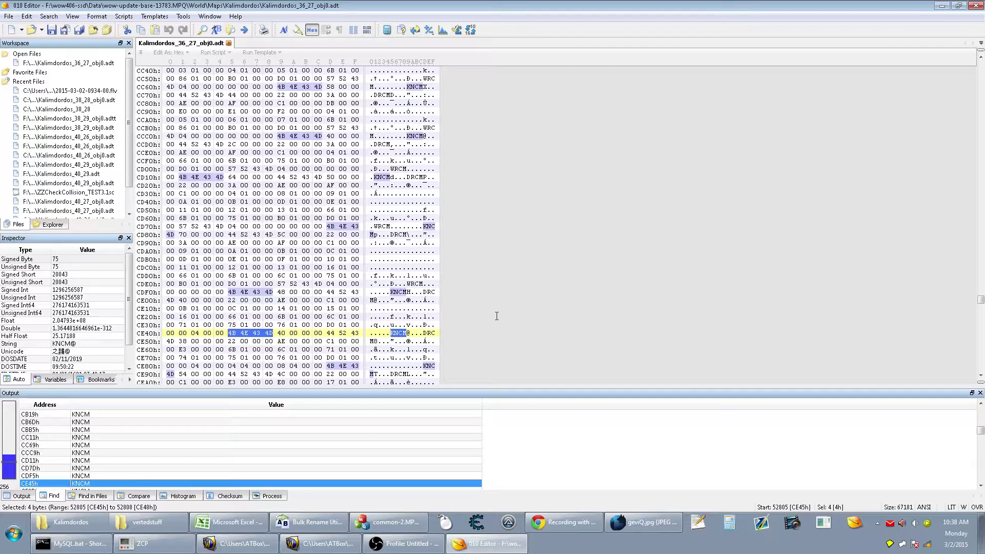
pyautogui.press('F3')
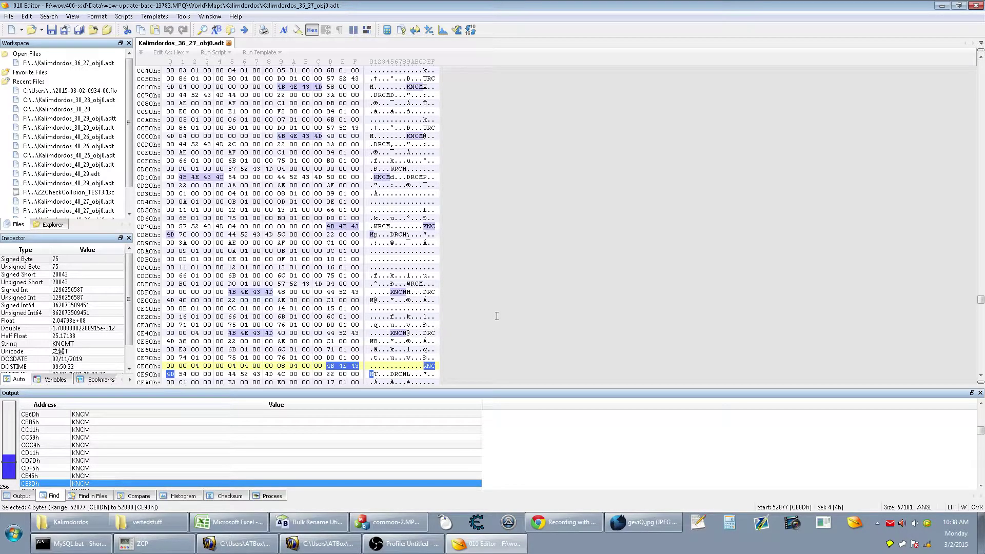
pyautogui.press('F3')
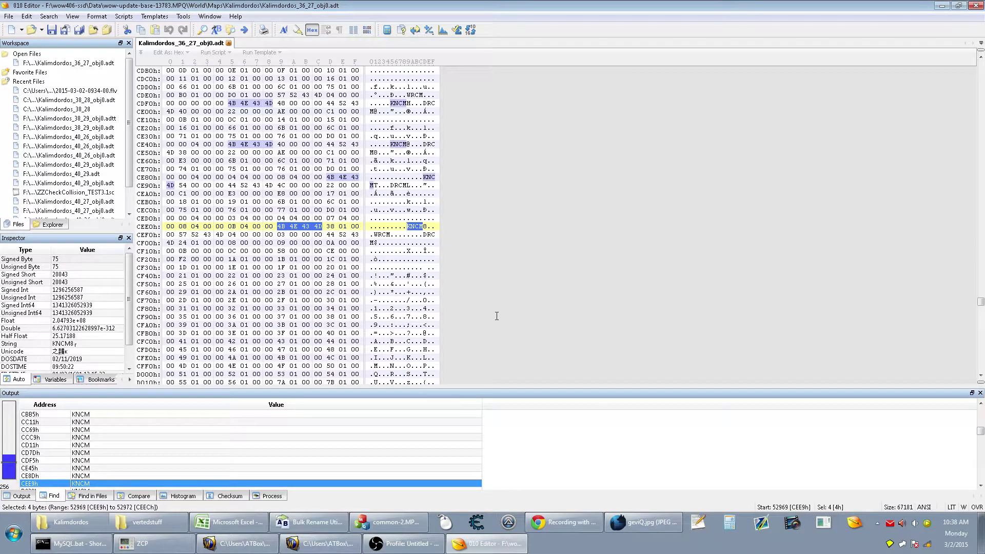
pyautogui.press('F3')
pyautogui.press('F3')
pyautogui.press('F3')
pyautogui.press('F3')
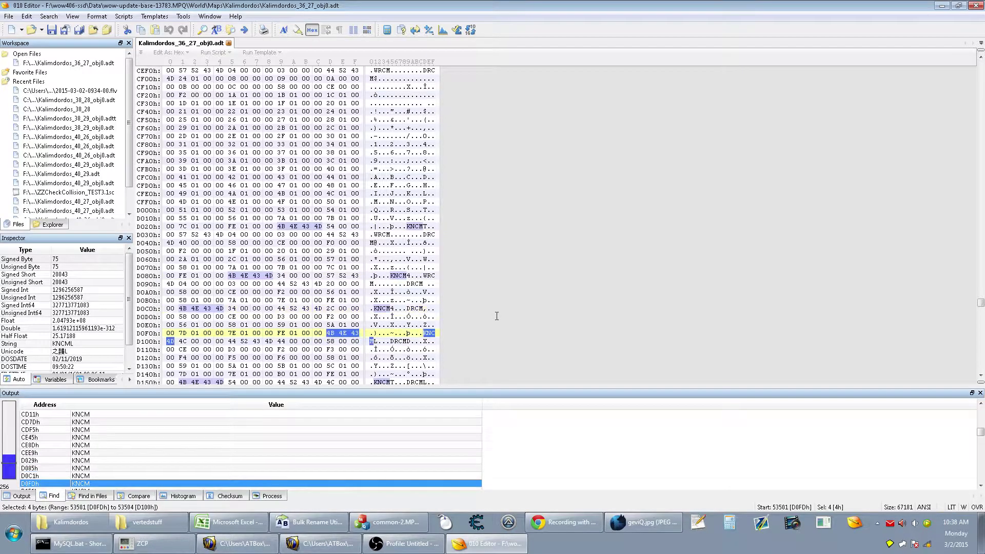
pyautogui.press('F3')
pyautogui.press('F3')
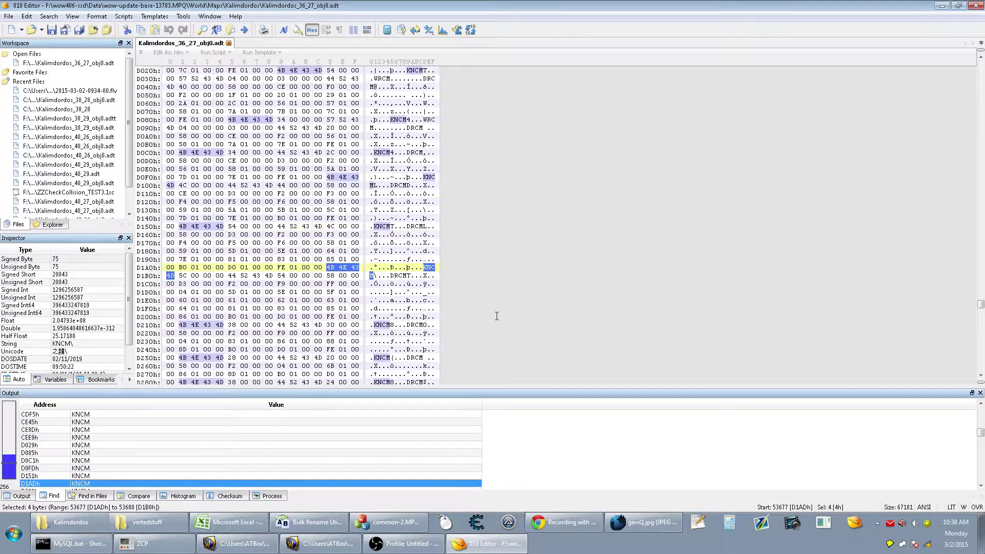
pyautogui.press('F3')
pyautogui.press('F3')
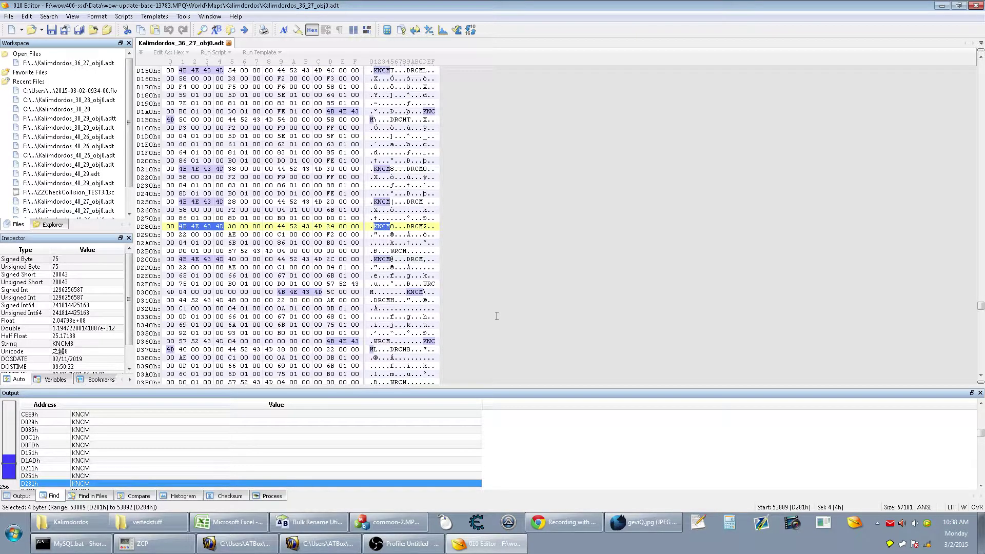
pyautogui.press('F3')
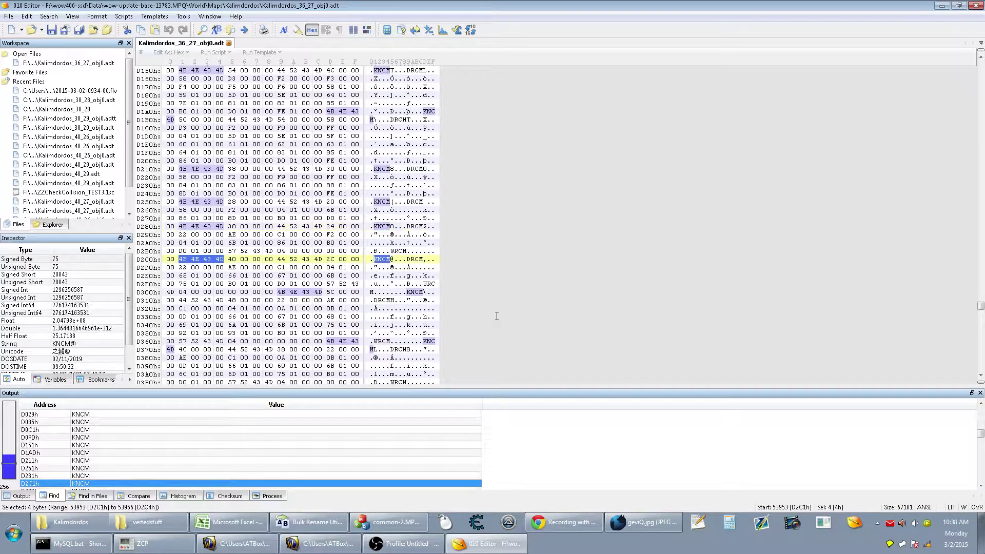
pyautogui.press('F3')
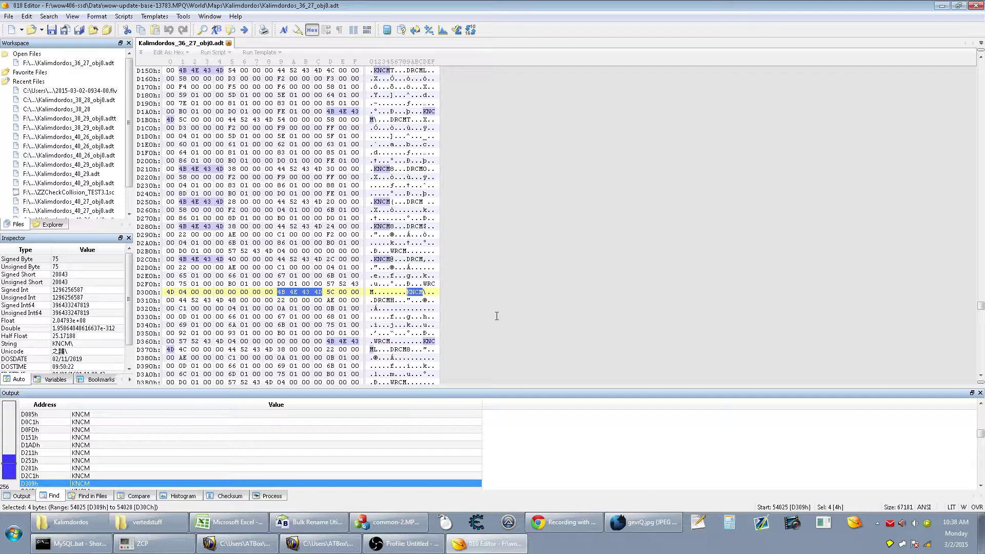
pyautogui.press('F3')
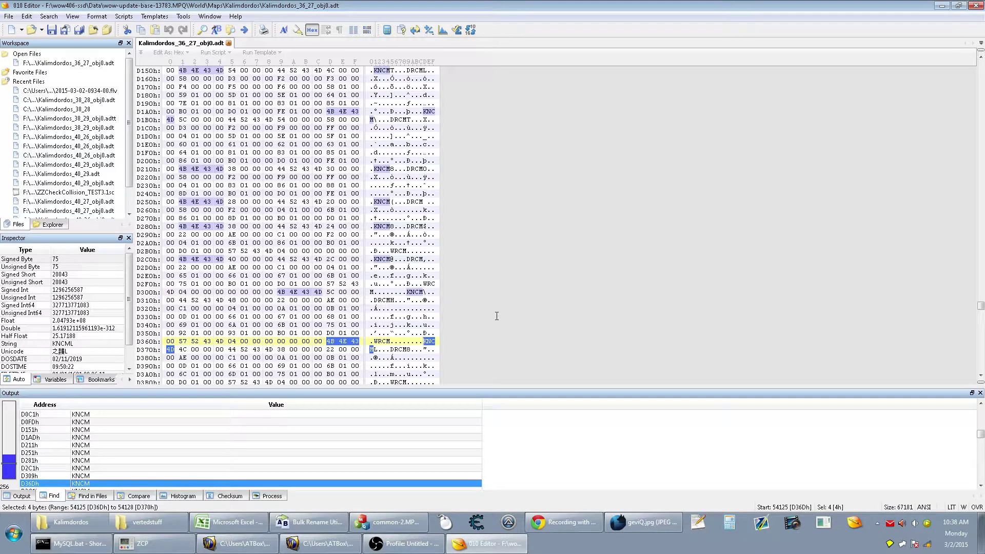
pyautogui.press('F3')
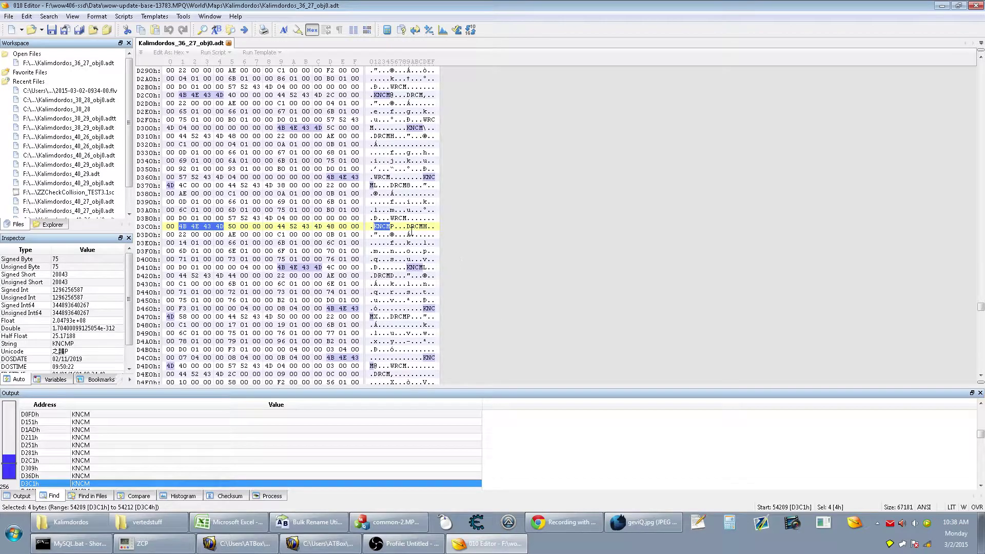
# Prepare a search based on the DRCM header at D3C9h, with hex bytes as the search type
pyautogui.moveTo(282, 228); pyautogui.dragTo(333, 226)
pyautogui.hotkey('ctrl', 'f')
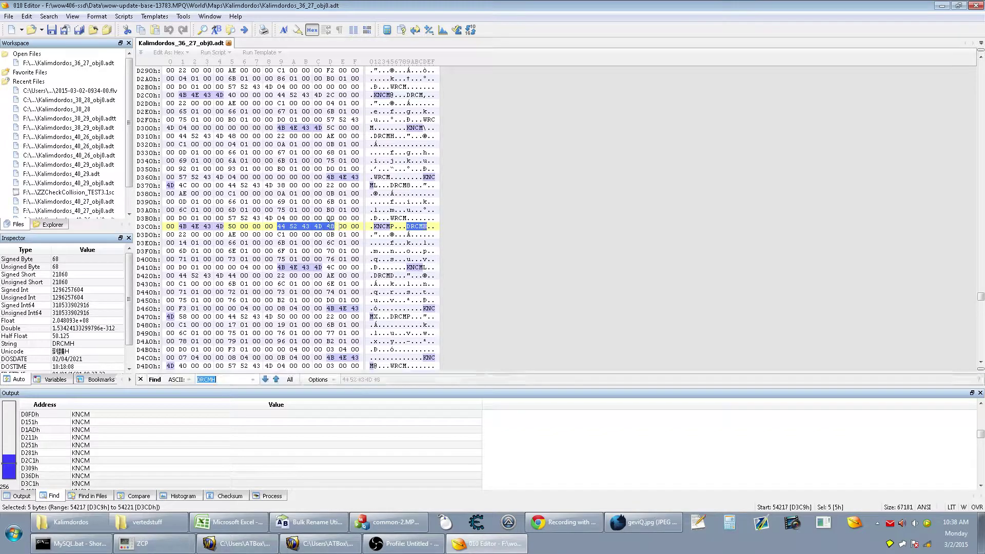
pyautogui.click(177, 379)
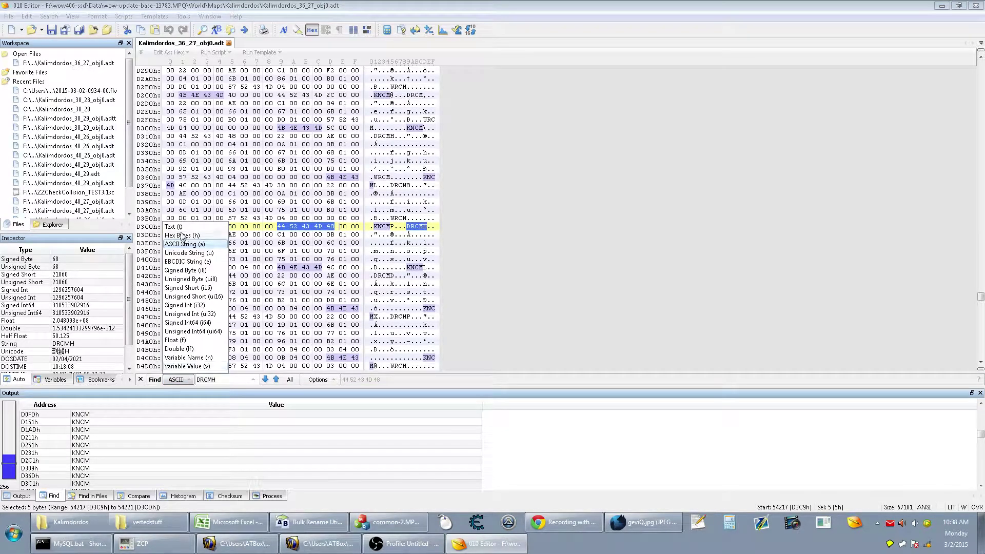
pyautogui.click(181, 235)
pyautogui.hotkey('ctrl', 'f')
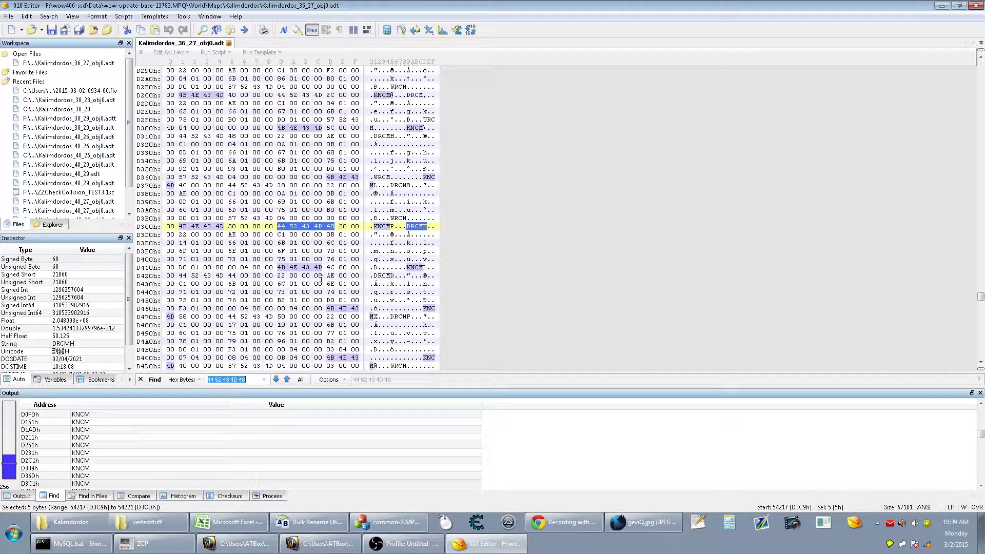
# Find all occurrences of hex bytes 44 52 43 4D followed by ? wildcards, extending each match to 31 bytes
pyautogui.click(239, 380)
pyautogui.doubleClick(241, 380)
pyautogui.write('? ? ? ? ? ? ? /')
pyautogui.press('BackSpace')
pyautogui.write('? ? ? ? ? ? ? ? ? ? /')
pyautogui.press('BackSpace')
pyautogui.write('? ? ? ? ? ? ? ? ?')
pyautogui.press('Return')
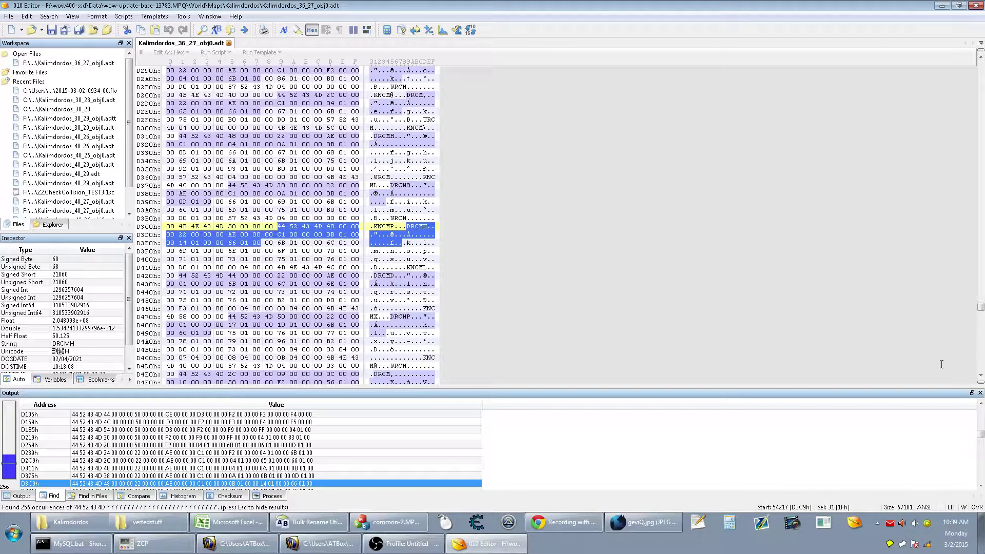
# Step through the found DRCM occurrences from B5B5h to C715h, returning to C505h to compare its first entries
pyautogui.scroll(10, 189, 441)
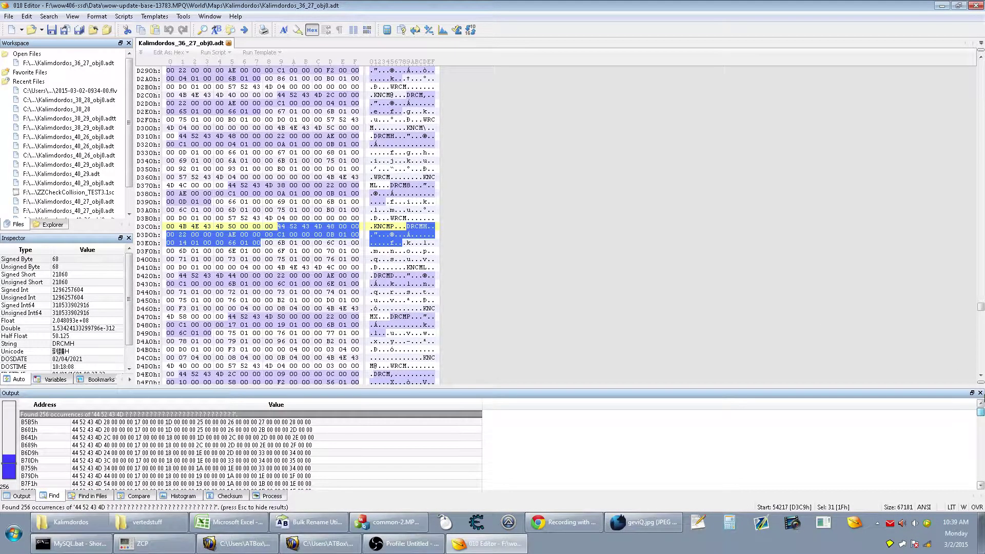
pyautogui.click(189, 423)
pyautogui.click(195, 430)
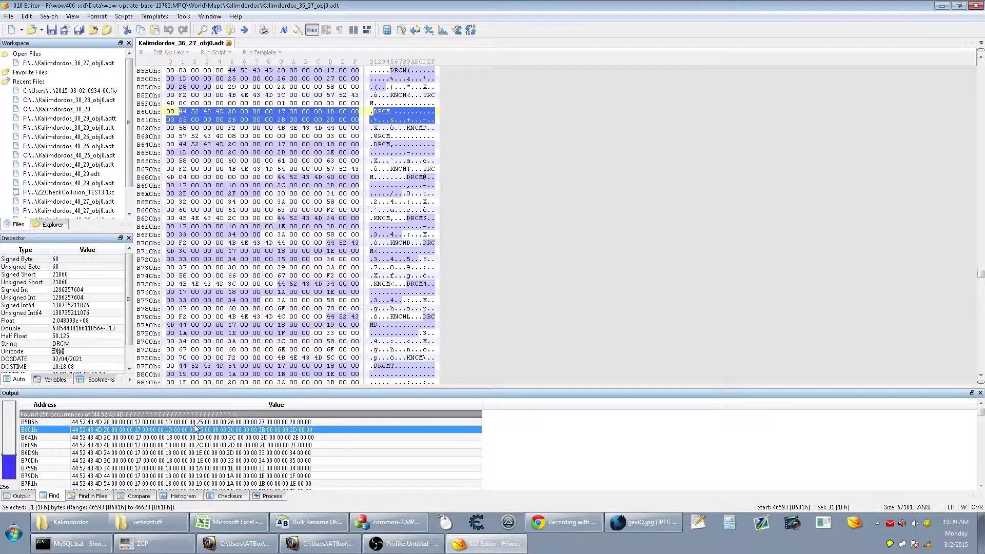
pyautogui.press('Down')
pyautogui.press('Down')
pyautogui.press('Down')
pyautogui.press('Down')
pyautogui.press('Down')
pyautogui.press('Down')
pyautogui.press('Down')
pyautogui.press('Down')
pyautogui.press('Down')
pyautogui.press('Down')
pyautogui.press('Down')
pyautogui.press('Down')
pyautogui.press('Down')
pyautogui.press('Down')
pyautogui.press('Down')
pyautogui.press('Down')
pyautogui.press('Down')
pyautogui.press('Down')
pyautogui.press('Down')
pyautogui.press('Down')
pyautogui.press('Down')
pyautogui.press('Down')
pyautogui.press('Down')
pyautogui.press('Down')
pyautogui.press('Down')
pyautogui.press('Down')
pyautogui.press('Down')
pyautogui.press('Down')
pyautogui.press('Down')
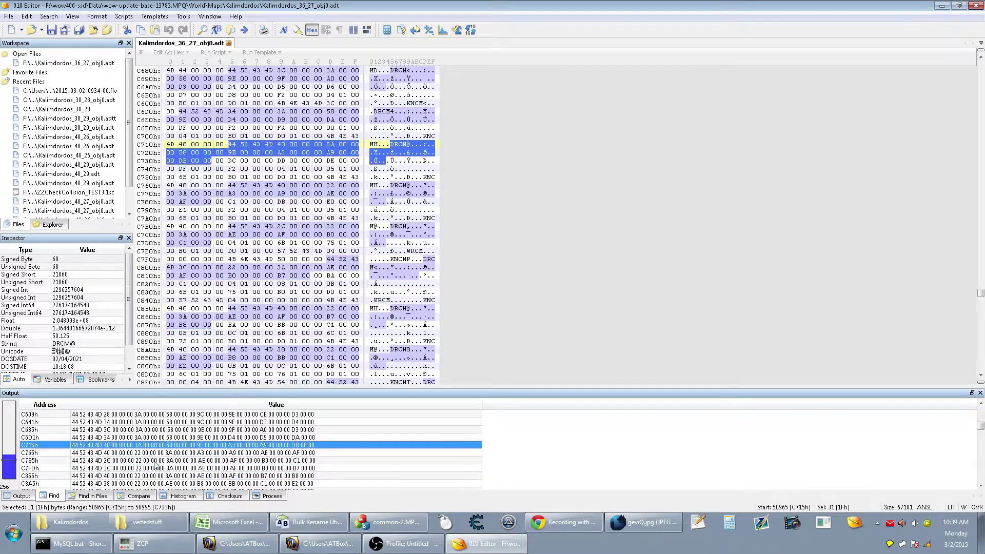
pyautogui.press('Up')
pyautogui.press('Up')
pyautogui.press('Up')
pyautogui.press('Up')
pyautogui.press('Up')
pyautogui.press('Up')
pyautogui.press('Up')
pyautogui.press('Up')
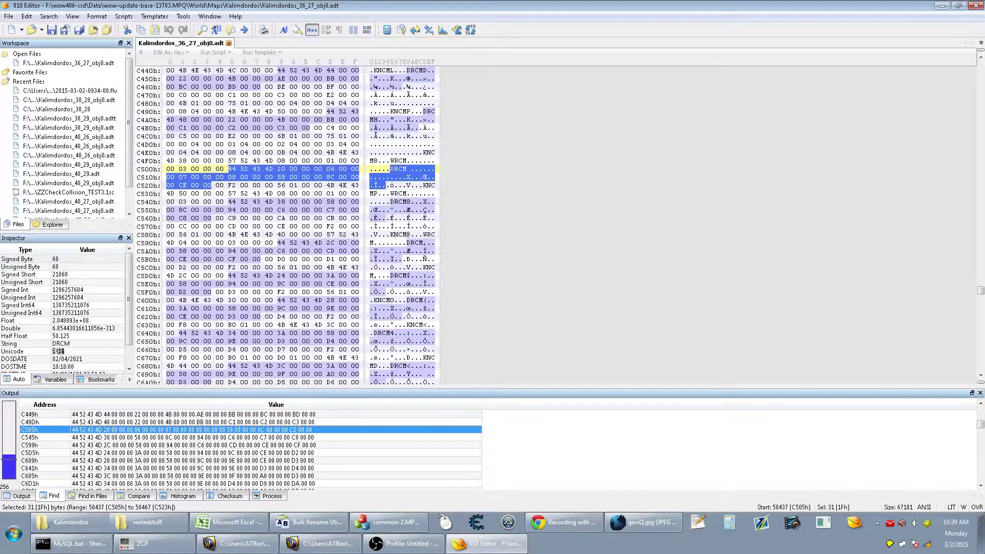
# Examine the WRCM subchunk at C4F5h with its size and values, and the first entries of the DRCM subchunk at C505h
pyautogui.moveTo(391, 169); pyautogui.dragTo(399, 169)
pyautogui.click(424, 153)
pyautogui.moveTo(391, 161); pyautogui.dragTo(408, 161)
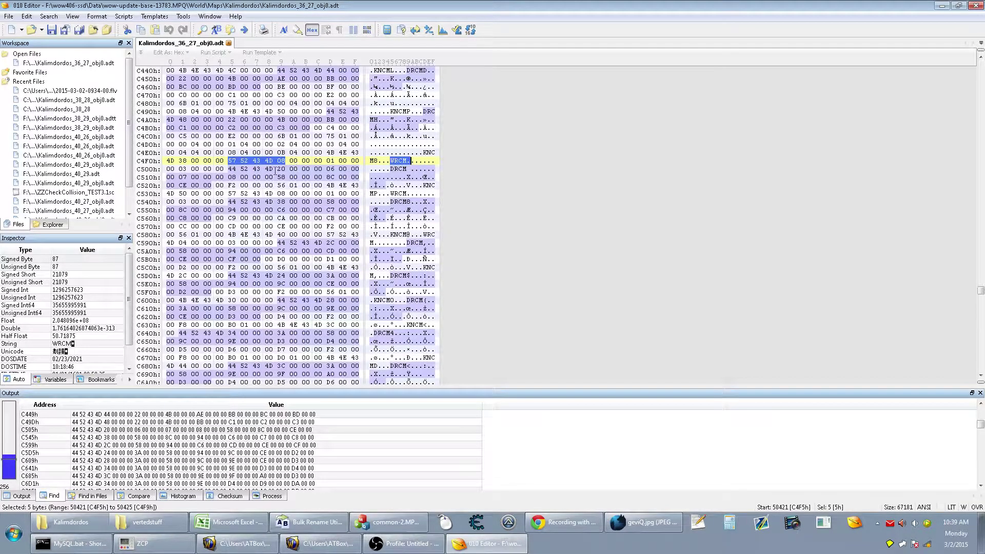
pyautogui.moveTo(278, 161); pyautogui.dragTo(204, 186)
pyautogui.click(328, 160)
pyautogui.click(225, 169)
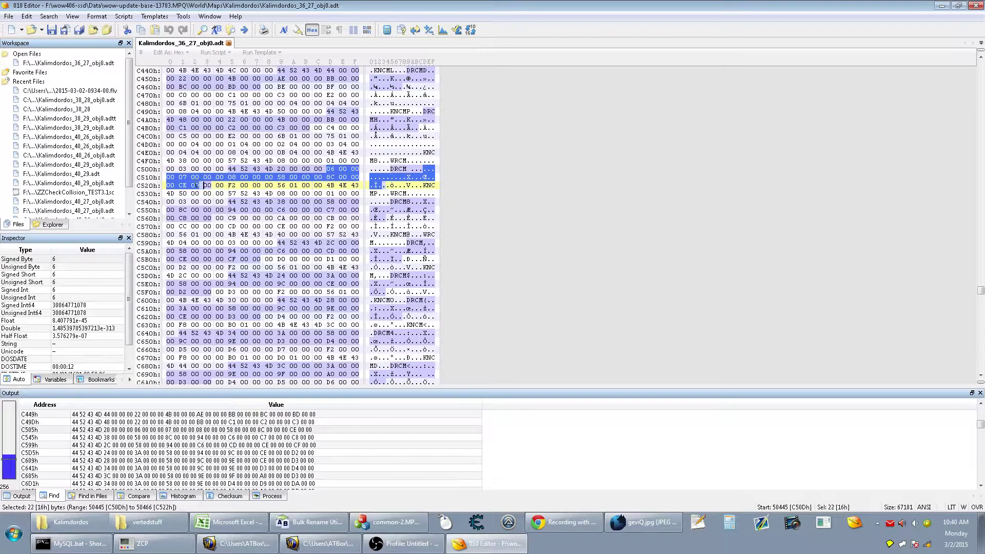
pyautogui.click(192, 185)
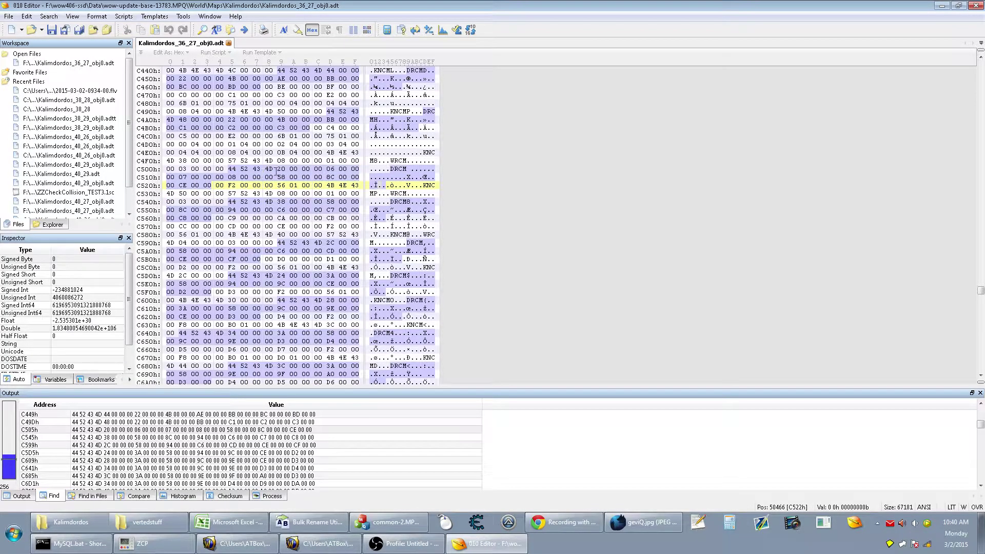
pyautogui.moveTo(329, 170); pyautogui.dragTo(239, 179)
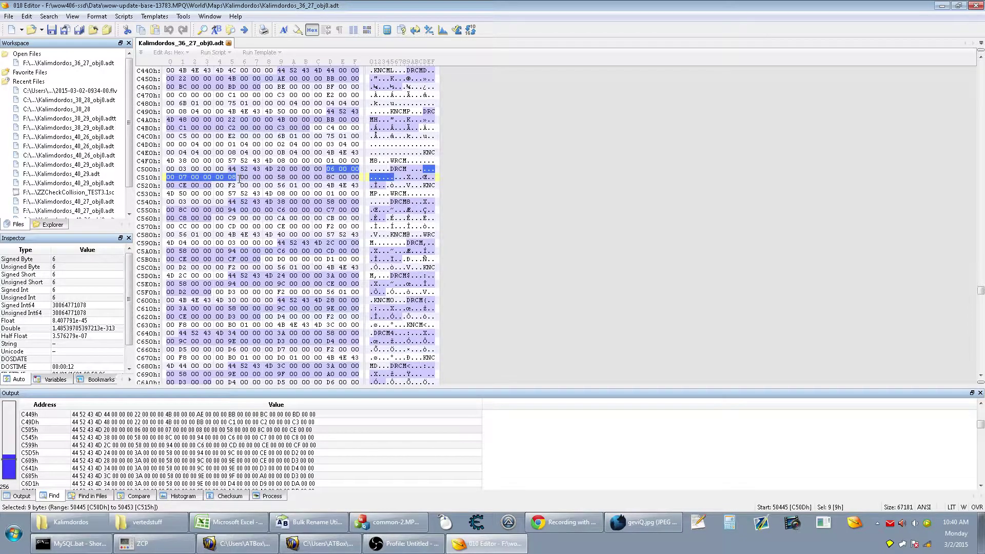
# Inspect the DRCM entries at C519h and C51Dh, reading the latter as an unsigned int
pyautogui.click(281, 177)
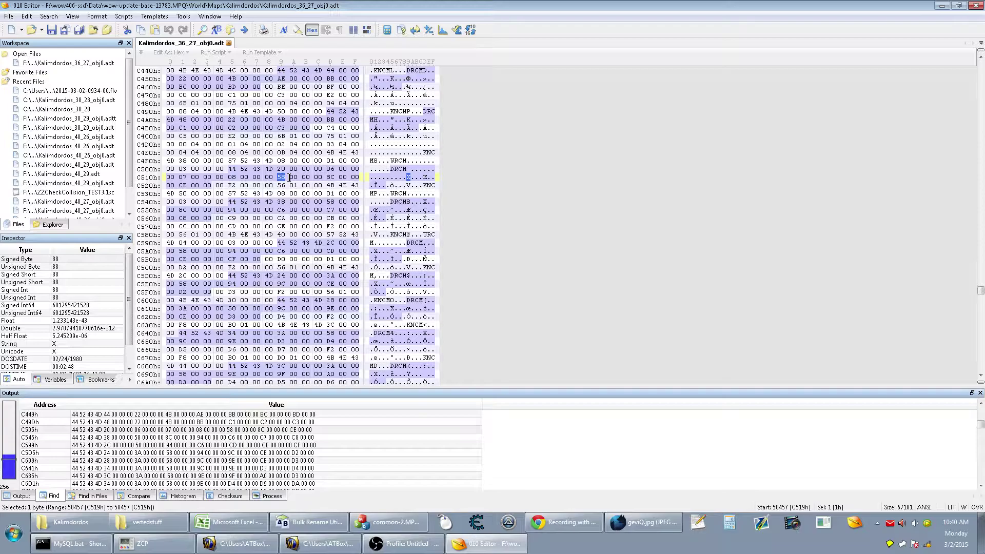
pyautogui.click(281, 177)
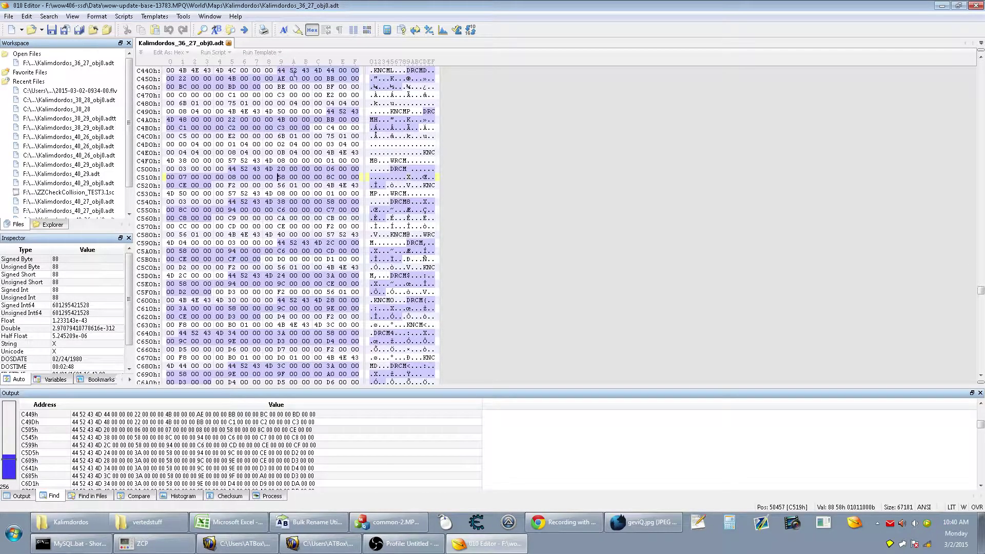
pyautogui.click(330, 178)
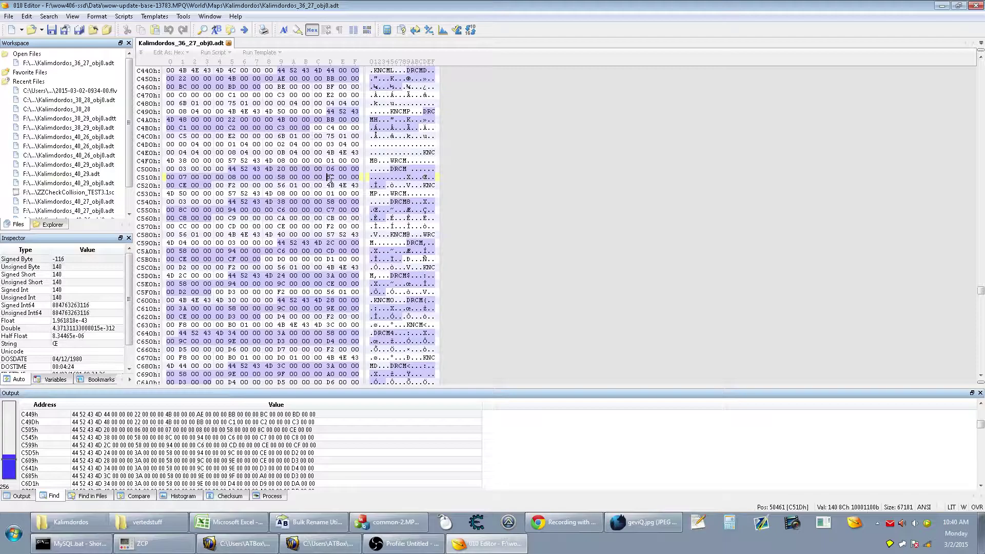
pyautogui.click(75, 298)
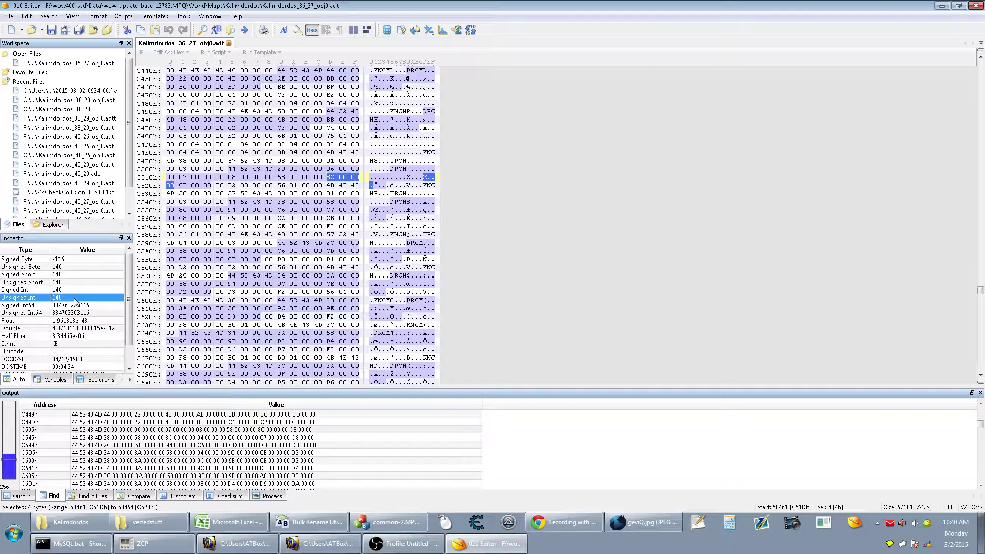
pyautogui.click(271, 209)
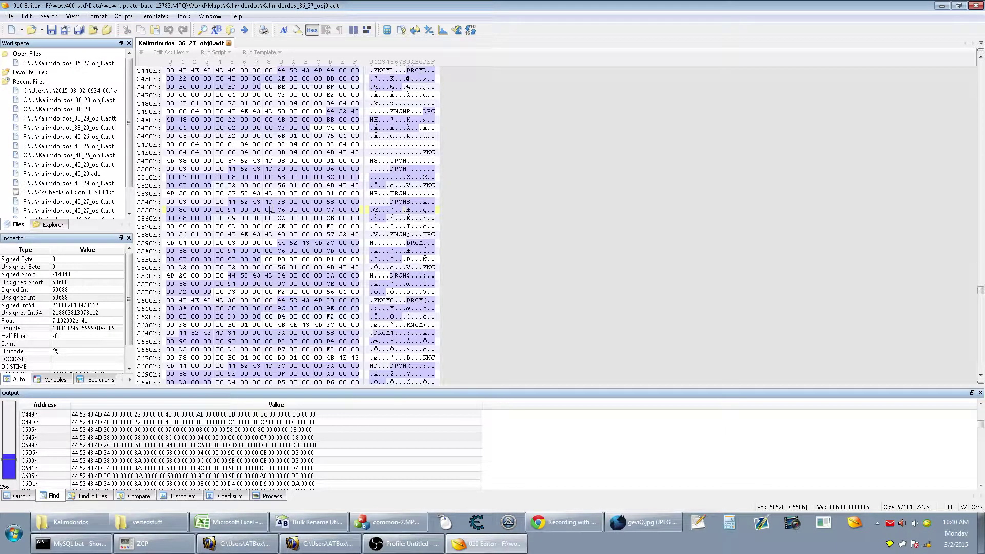
# Step through the found DRCM occurrences from C641h to CB21h, comparing their size bytes and entry values
pyautogui.click(173, 467)
pyautogui.press('Down')
pyautogui.press('Down')
pyautogui.press('Down')
pyautogui.press('Down')
pyautogui.press('Down')
pyautogui.press('Down')
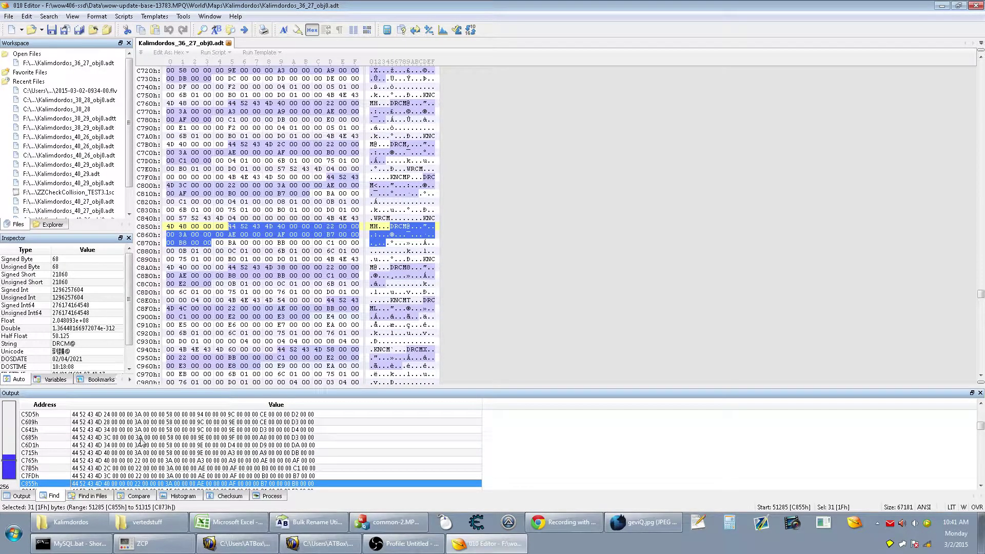
pyautogui.press('Down')
pyautogui.press('Down')
pyautogui.press('Down')
pyautogui.press('Down')
pyautogui.press('Down')
pyautogui.press('Down')
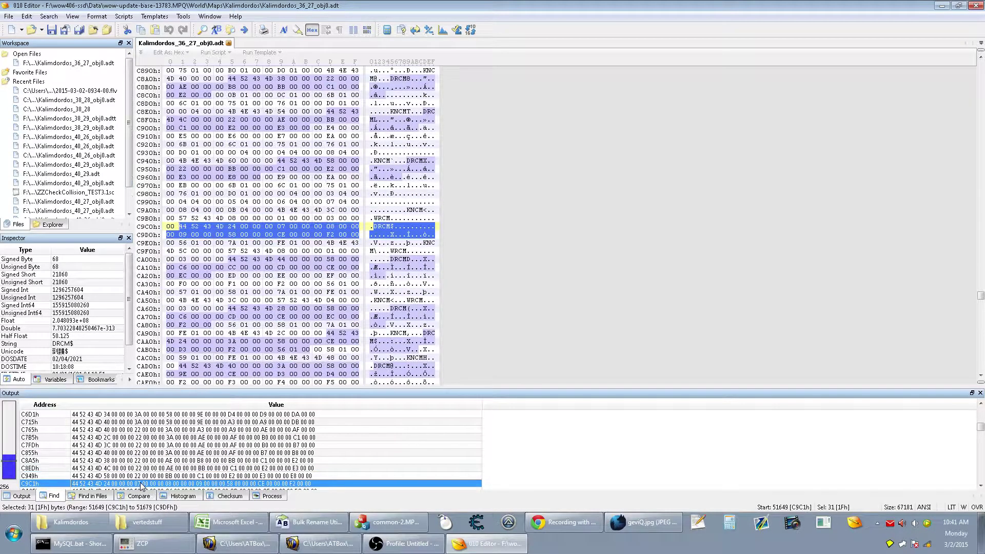
# Step through the found DRCM occurrences from CB21h to E301h, comparing how their entry values progress
pyautogui.press('Down')
pyautogui.press('Down')
pyautogui.press('Down')
pyautogui.press('Down')
pyautogui.press('Down')
pyautogui.press('Down')
pyautogui.press('Down')
pyautogui.press('Down')
pyautogui.press('Down')
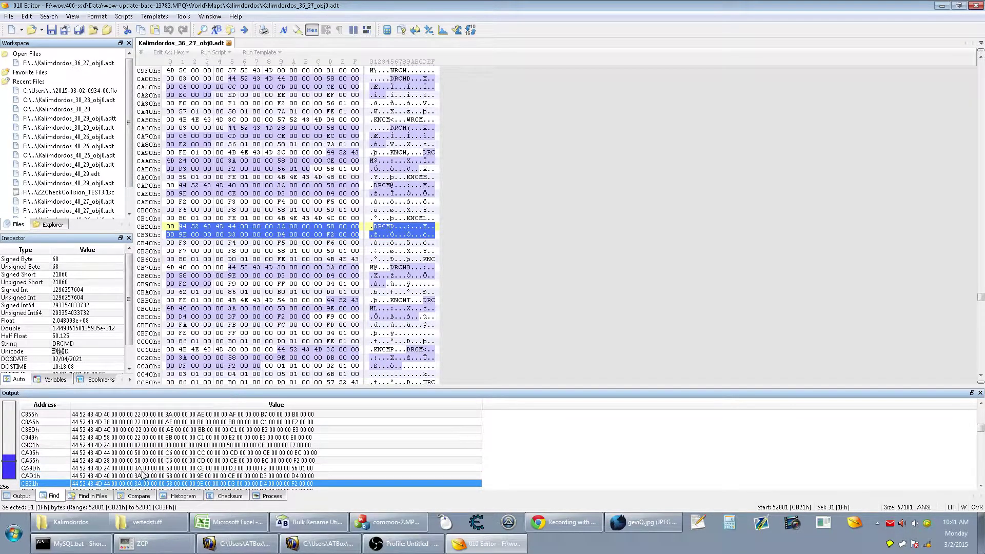
pyautogui.press('Down')
pyautogui.press('Down')
pyautogui.press('Down')
pyautogui.press('Down')
pyautogui.press('Down')
pyautogui.press('Down')
pyautogui.press('Down')
pyautogui.press('Down')
pyautogui.press('Down')
pyautogui.press('Down')
pyautogui.press('Down')
pyautogui.press('Down')
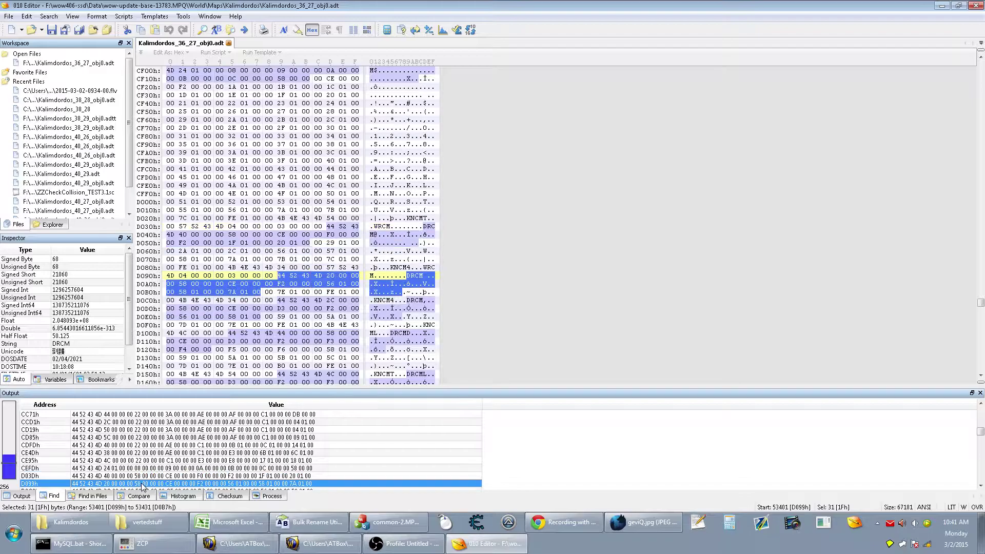
pyautogui.press('Down')
pyautogui.press('Down')
pyautogui.press('Down')
pyautogui.press('Down')
pyautogui.press('Down')
pyautogui.press('Down')
pyautogui.press('Down')
pyautogui.press('Down')
pyautogui.press('Down')
pyautogui.press('Down')
pyautogui.press('Down')
pyautogui.press('Down')
pyautogui.press('Down')
pyautogui.press('Down')
pyautogui.press('Down')
pyautogui.press('Down')
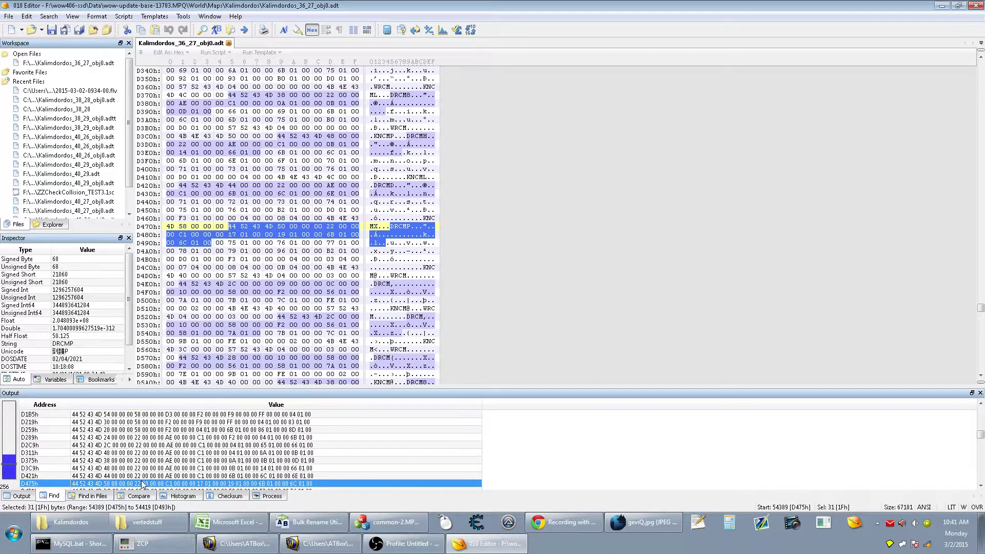
pyautogui.press('Down')
pyautogui.press('Down')
pyautogui.press('Down')
pyautogui.press('Down')
pyautogui.press('Down')
pyautogui.press('Down')
pyautogui.press('Down')
pyautogui.press('Down')
pyautogui.press('Down')
pyautogui.press('Down')
pyautogui.press('Down')
pyautogui.press('Down')
pyautogui.press('Down')
pyautogui.press('Down')
pyautogui.press('Down')
pyautogui.press('Down')
pyautogui.press('Down')
pyautogui.press('Down')
pyautogui.press('Down')
pyautogui.press('Down')
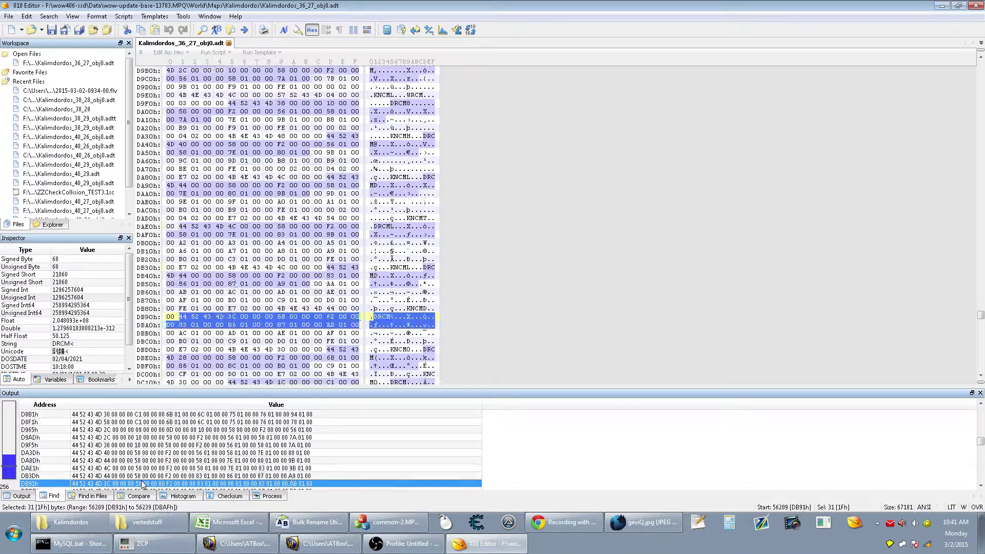
pyautogui.press('Down')
pyautogui.press('Down')
pyautogui.press('Down')
pyautogui.press('Down')
pyautogui.press('Down')
pyautogui.press('Down')
pyautogui.press('Down')
pyautogui.press('Down')
pyautogui.press('Down')
pyautogui.press('Down')
pyautogui.press('Down')
pyautogui.press('Down')
pyautogui.press('Down')
pyautogui.press('Down')
pyautogui.press('Down')
pyautogui.press('Down')
pyautogui.press('Down')
pyautogui.press('Down')
pyautogui.press('Down')
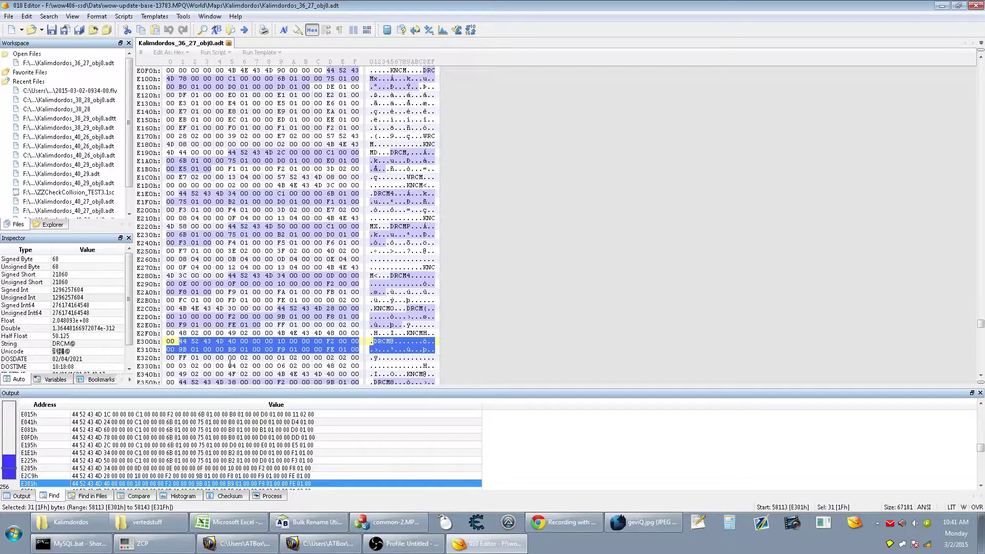
# Step through the remaining DRCM occurrences from E301h to the last one at 1062Dh, then revisit the one at 10529h
pyautogui.press('Down')
pyautogui.press('Down')
pyautogui.press('Down')
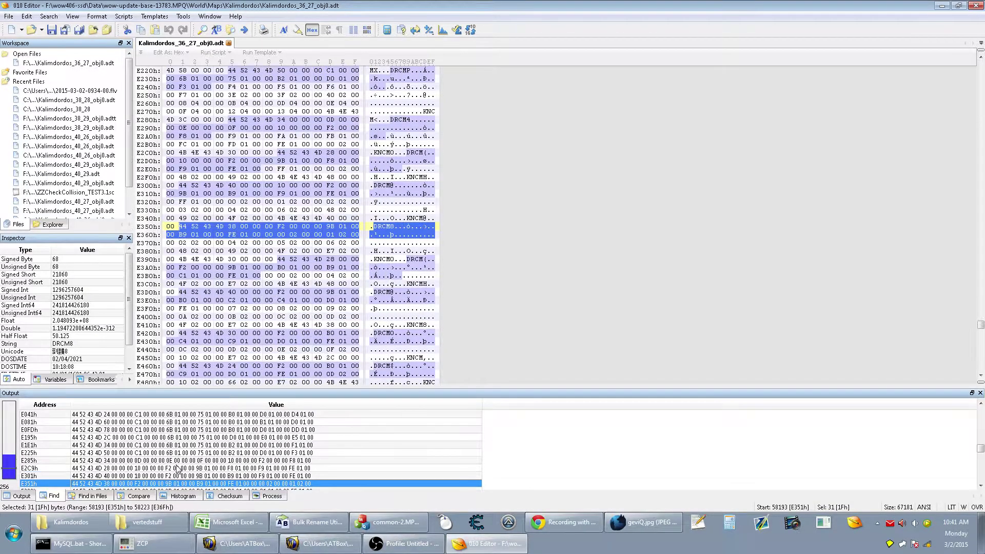
pyautogui.press('Down')
pyautogui.press('Down')
pyautogui.press('Down')
pyautogui.press('Down')
pyautogui.press('Down')
pyautogui.press('Down')
pyautogui.press('Down')
pyautogui.press('Down')
pyautogui.press('Down')
pyautogui.press('Down')
pyautogui.press('Down')
pyautogui.press('Down')
pyautogui.press('Down')
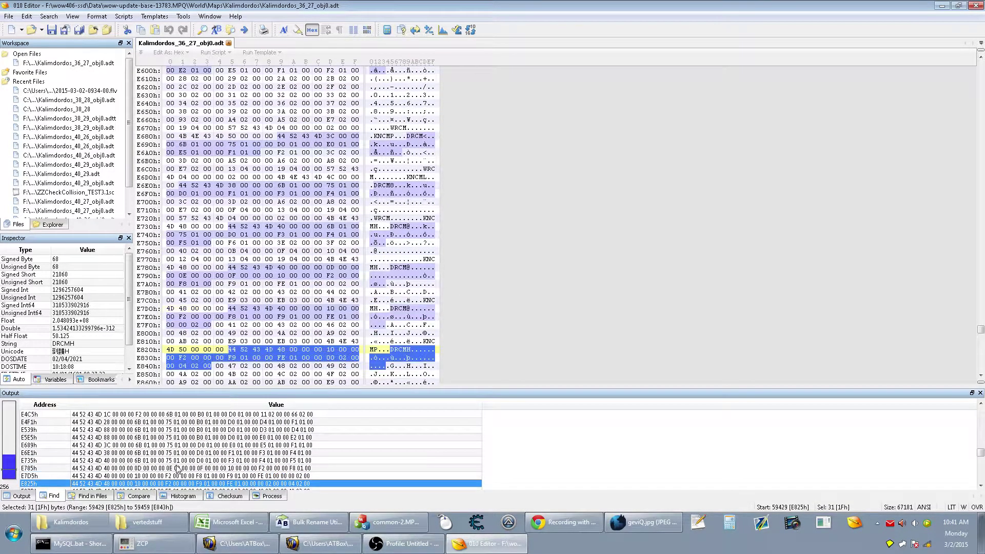
pyautogui.press('Down')
pyautogui.press('Down')
pyautogui.press('Down')
pyautogui.press('Down')
pyautogui.press('Down')
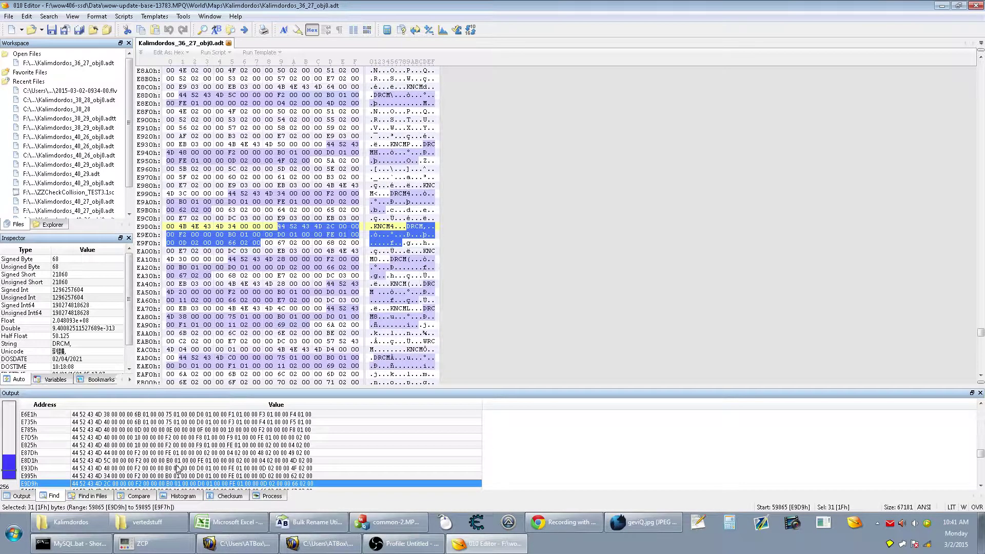
pyautogui.press('Down')
pyautogui.press('Down')
pyautogui.press('Down')
pyautogui.press('Down')
pyautogui.press('Down')
pyautogui.press('Down')
pyautogui.press('Down')
pyautogui.press('Down')
pyautogui.press('Down')
pyautogui.press('Down')
pyautogui.press('Down')
pyautogui.press('Down')
pyautogui.press('Down')
pyautogui.press('Down')
pyautogui.press('Down')
pyautogui.press('Down')
pyautogui.press('Down')
pyautogui.press('Down')
pyautogui.press('Down')
pyautogui.press('Down')
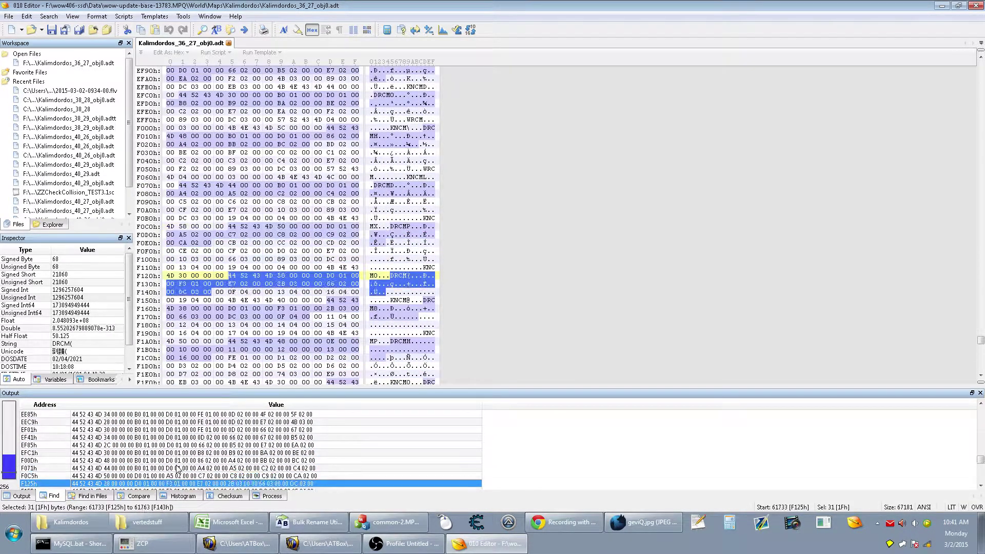
pyautogui.press('Down')
pyautogui.press('Down')
pyautogui.press('Down')
pyautogui.press('Down')
pyautogui.press('Down')
pyautogui.press('Down')
pyautogui.press('Down')
pyautogui.press('Down')
pyautogui.press('Down')
pyautogui.press('Down')
pyautogui.press('Down')
pyautogui.press('Down')
pyautogui.press('Down')
pyautogui.press('Down')
pyautogui.press('Down')
pyautogui.press('Down')
pyautogui.press('Down')
pyautogui.press('Down')
pyautogui.press('Down')
pyautogui.press('Down')
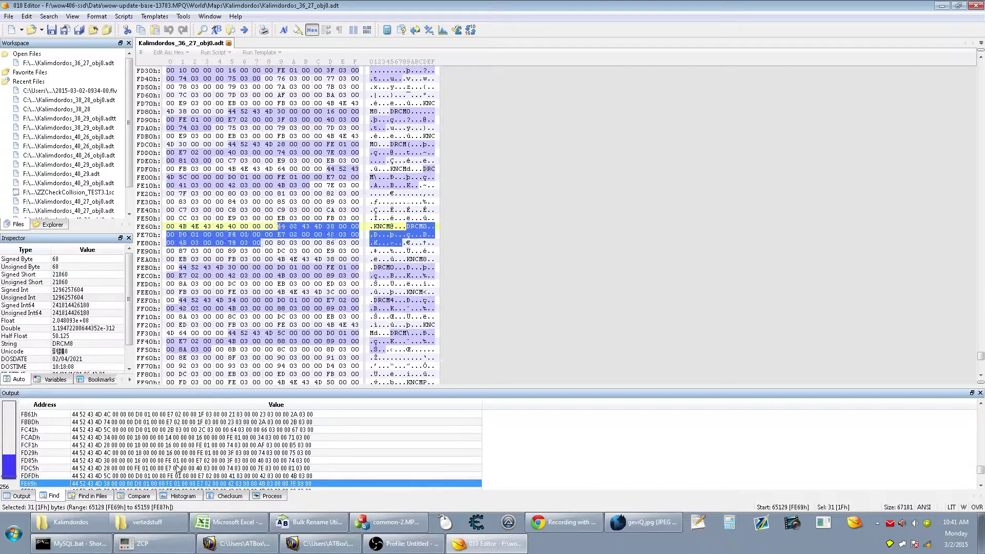
pyautogui.press('Down')
pyautogui.press('Down')
pyautogui.press('Down')
pyautogui.press('Down')
pyautogui.press('Down')
pyautogui.press('Down')
pyautogui.press('Down')
pyautogui.press('Down')
pyautogui.press('Down')
pyautogui.press('Down')
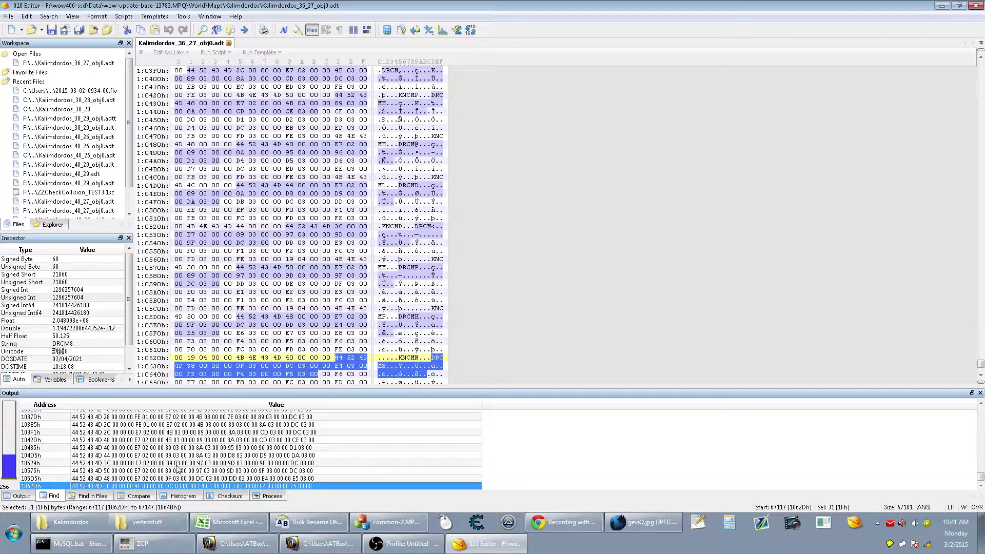
pyautogui.click(177, 465)
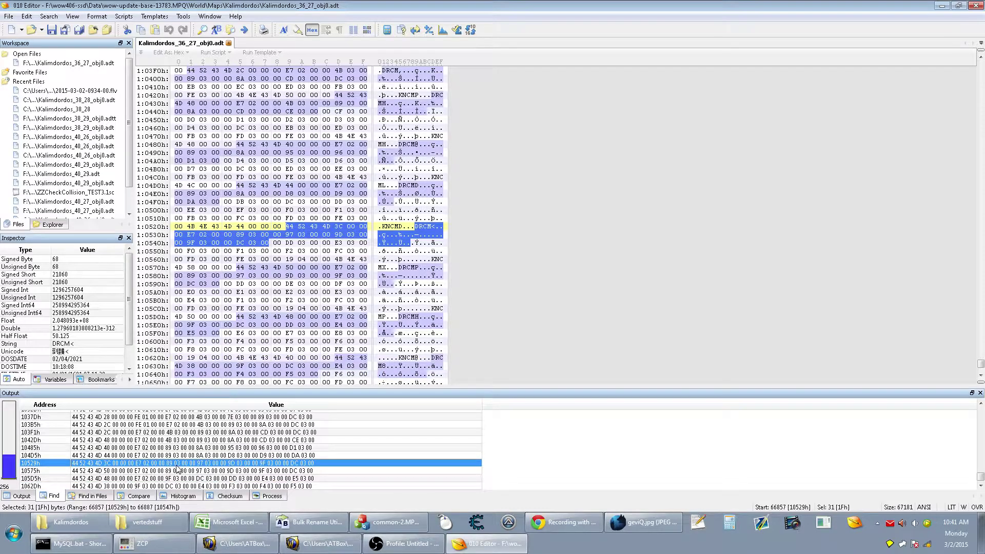
# Restart at the first DRCM occurrence at B5B5h and step to BA41h, comparing it with the one at B9D1h
pyautogui.moveTo(980, 476); pyautogui.dragTo(980, 406)
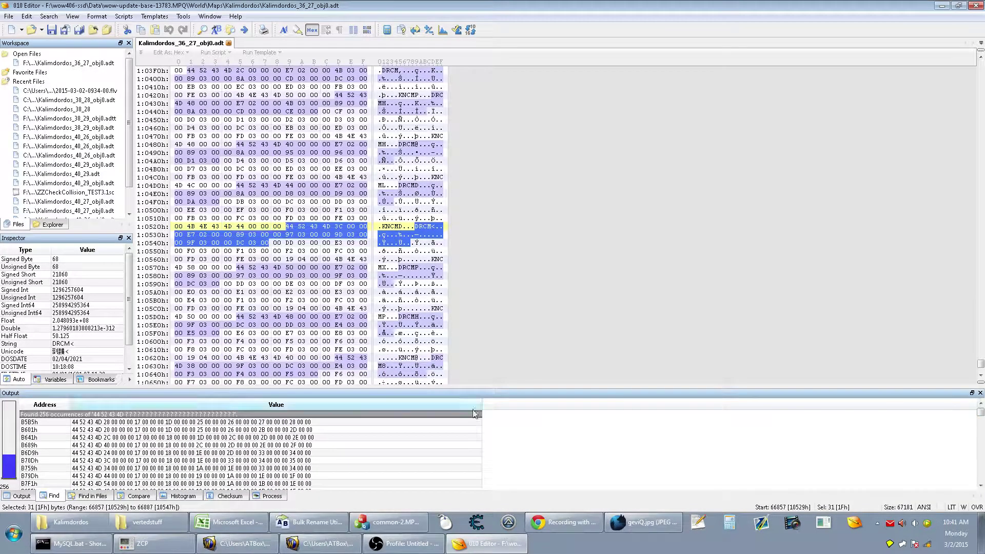
pyautogui.click(316, 423)
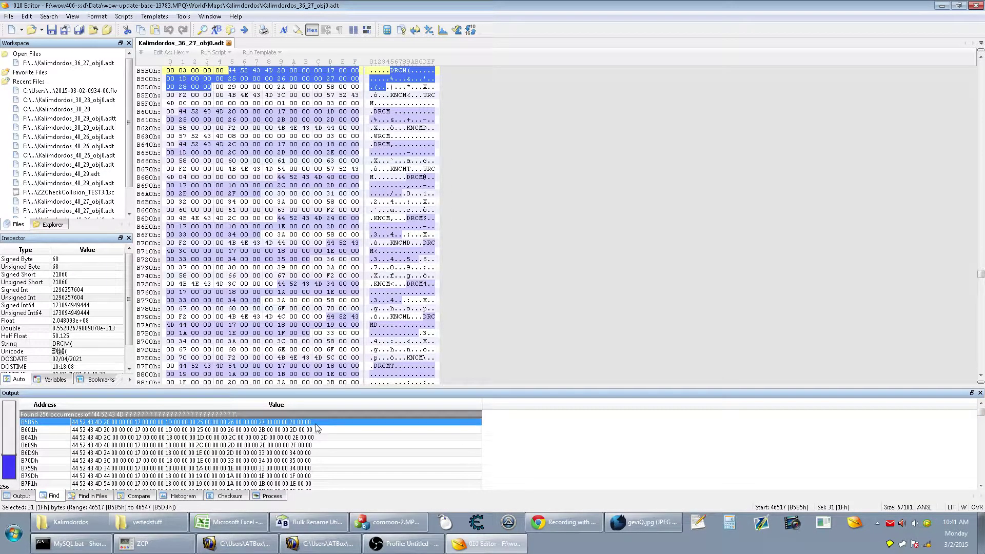
pyautogui.press('Down')
pyautogui.press('Down')
pyautogui.press('Down')
pyautogui.press('Down')
pyautogui.press('Down')
pyautogui.press('Down')
pyautogui.press('Down')
pyautogui.press('Down')
pyautogui.press('Down')
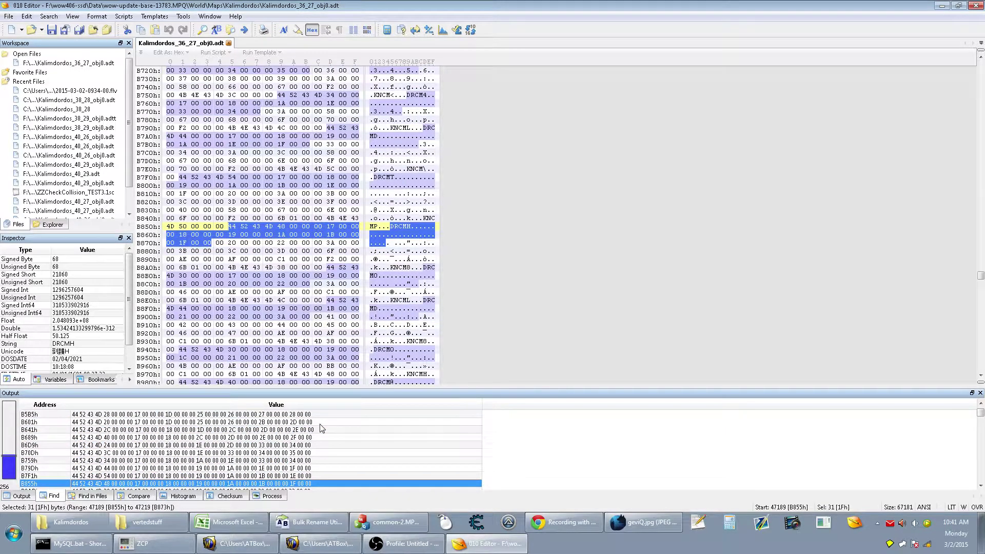
pyautogui.press('Down')
pyautogui.press('Down')
pyautogui.press('Down')
pyautogui.press('Down')
pyautogui.press('Down')
pyautogui.press('Down')
pyautogui.press('Up')
pyautogui.press('Down')
pyautogui.press('Up')
pyautogui.press('Down')
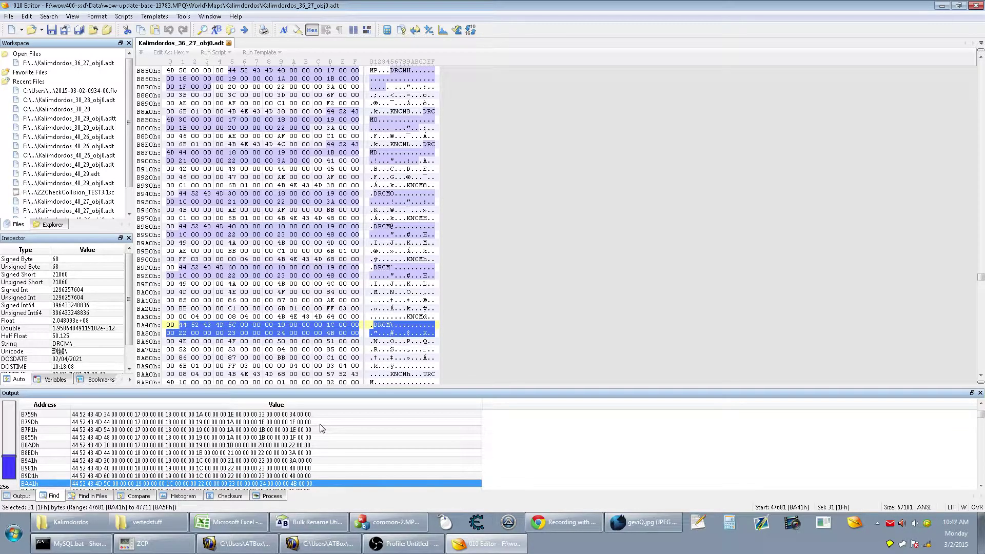
pyautogui.press('Up')
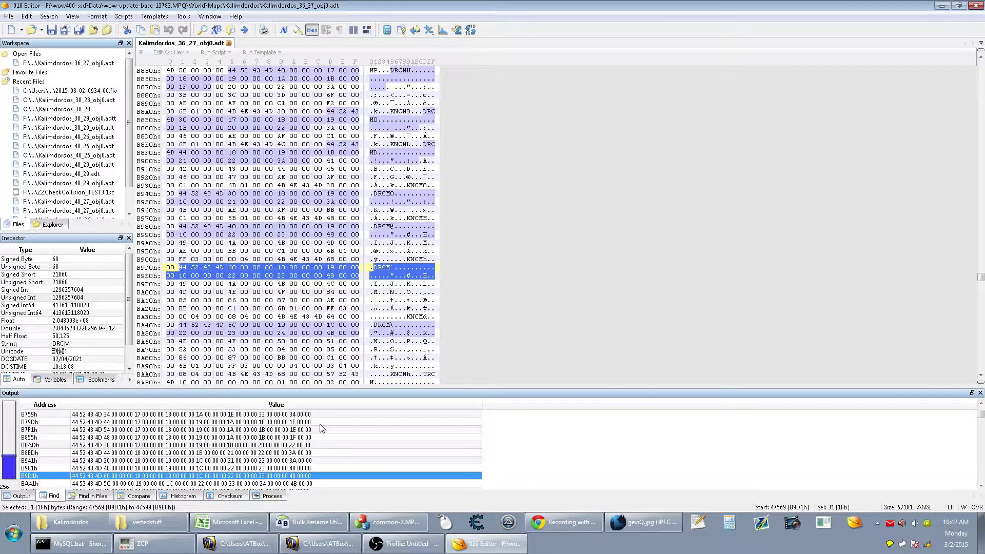